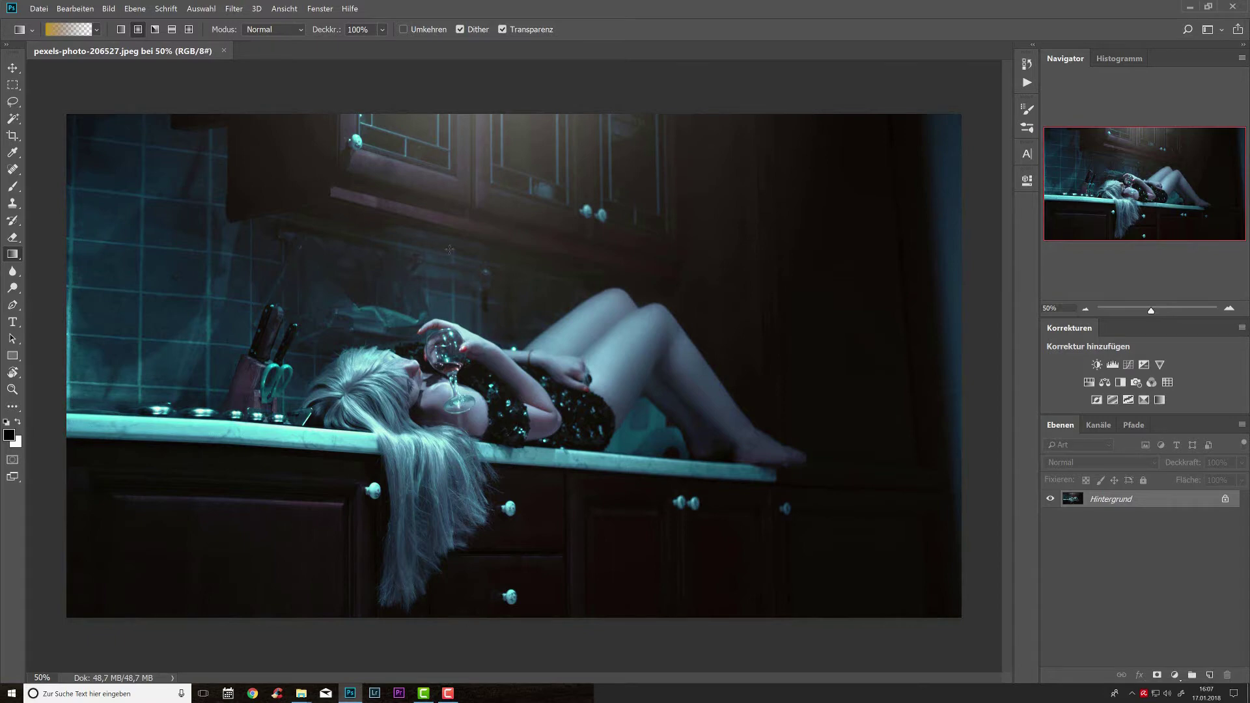
Step: Add a new layer and set up a white 12 px brush at 100% flow
scroll(473, 275, "up", 3)
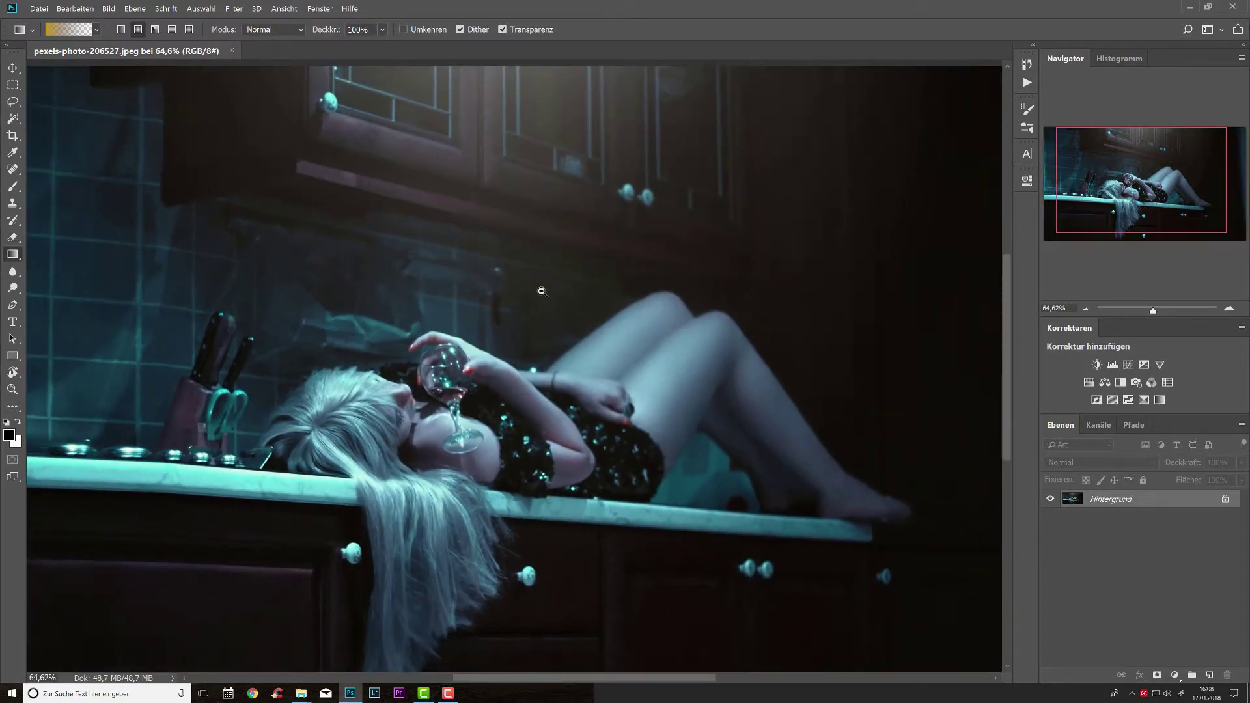
scroll(537, 292, "down", 3)
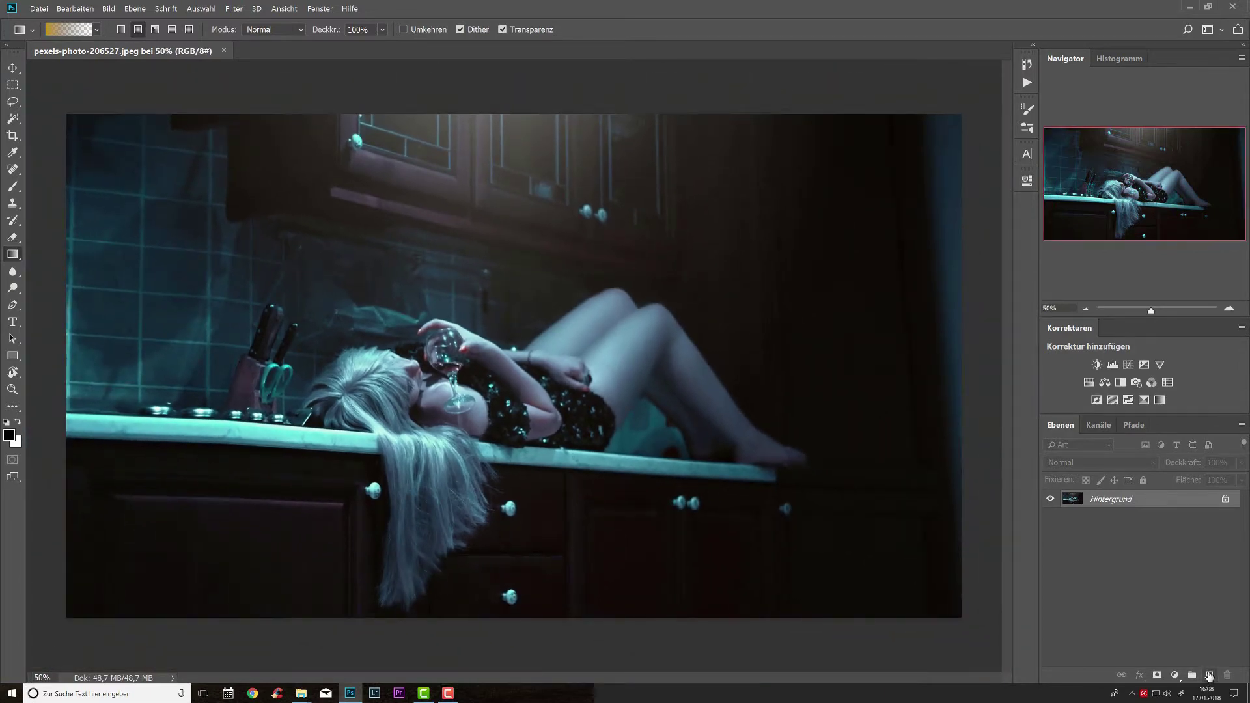
left_click(1209, 676)
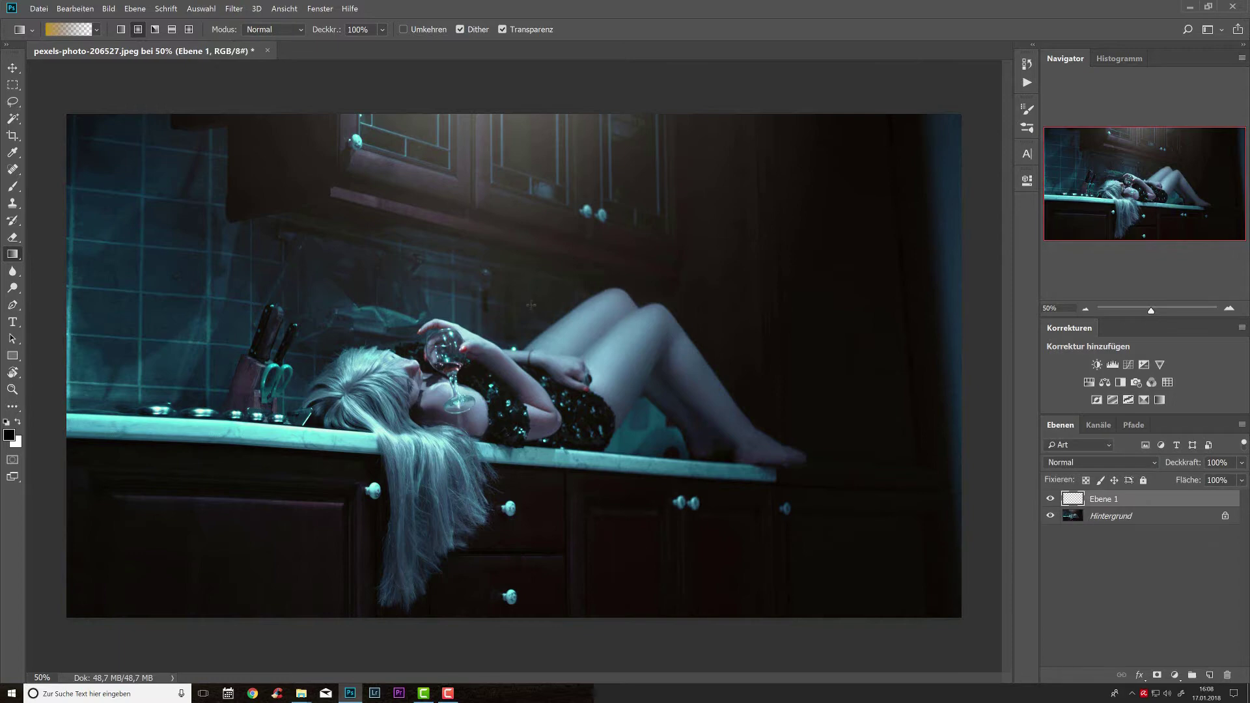
left_click(12, 186)
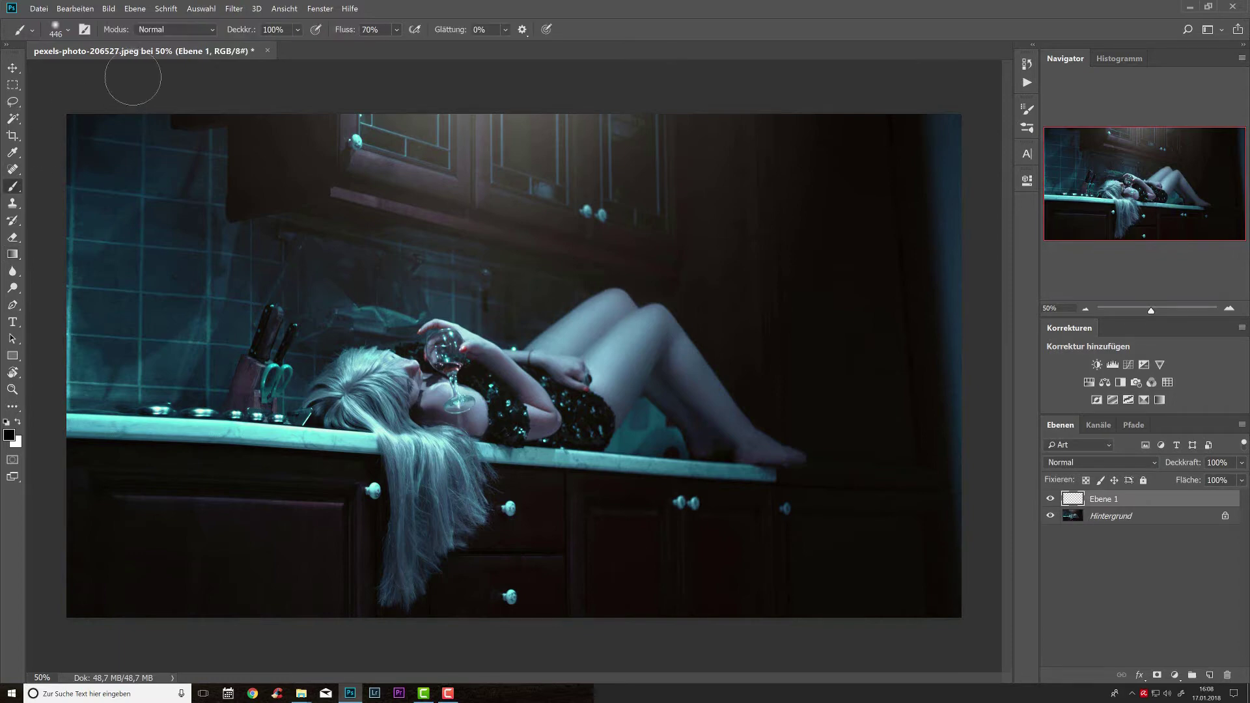
left_click_drag(342, 30, 383, 33)
key("x")
right_click(554, 370)
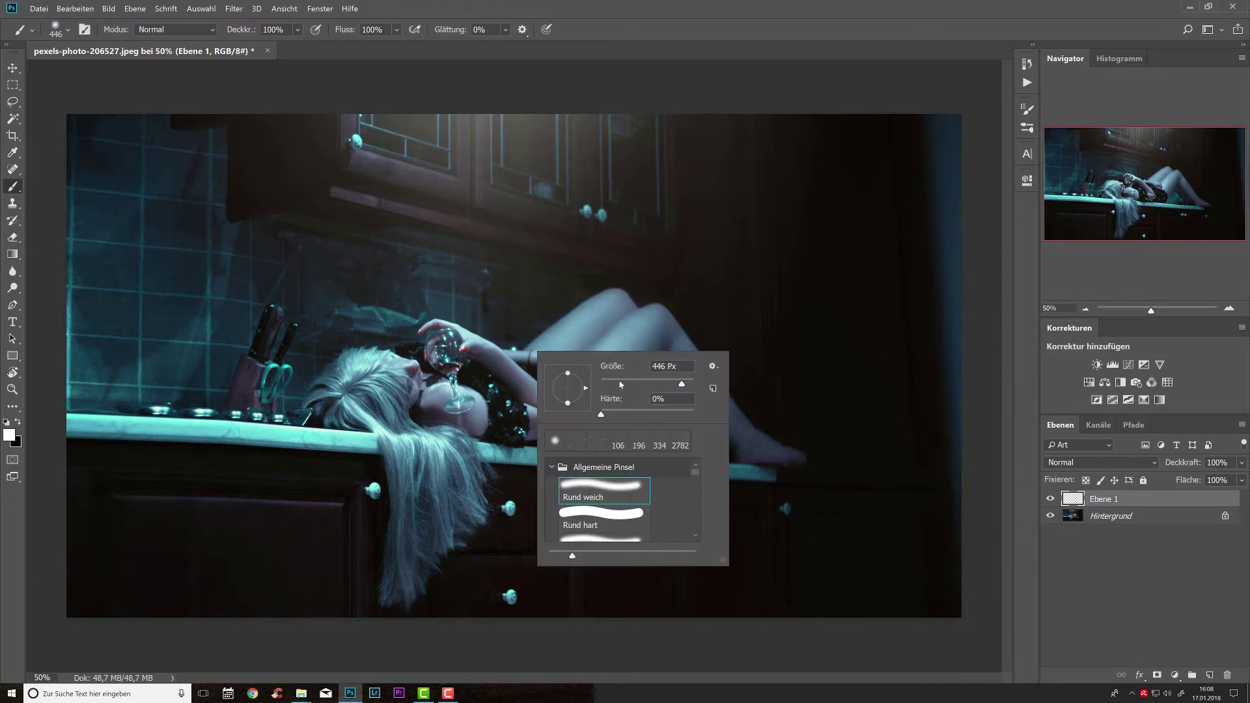
left_click_drag(620, 384, 602, 384)
key("Return")
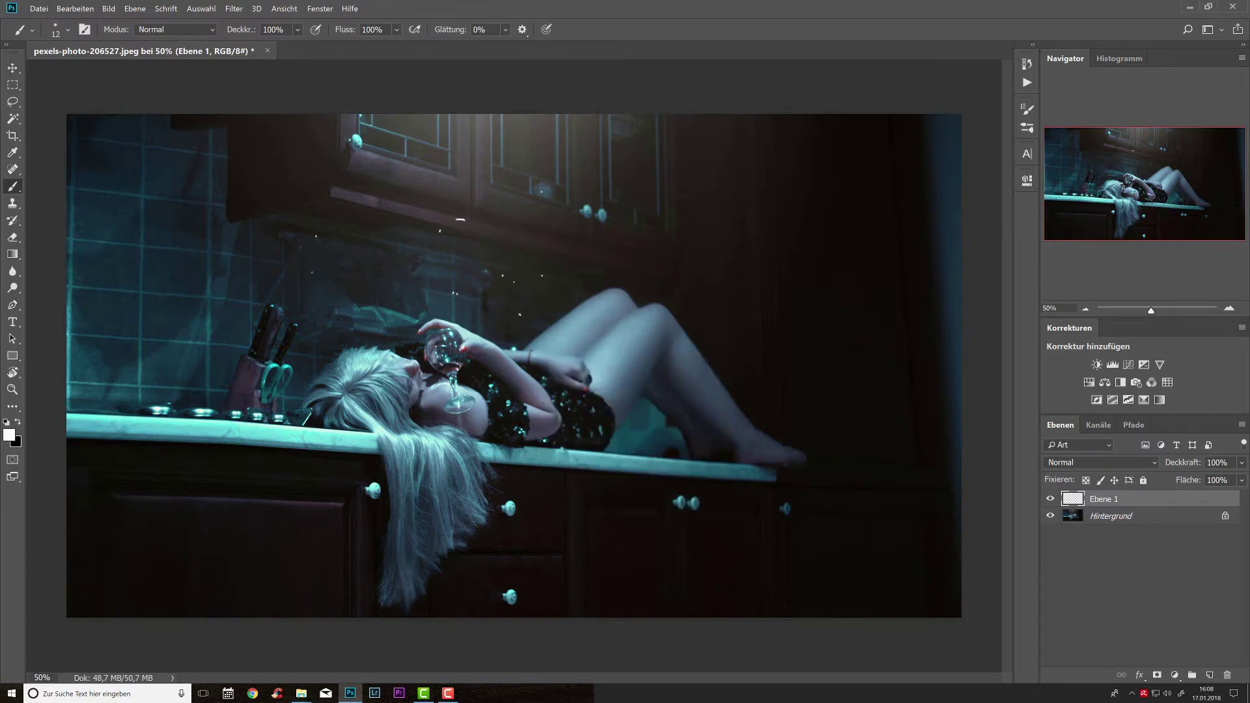
Step: Paint white test strokes on the photo, then delete the test layer
left_click_drag(654, 293, 651, 285)
left_click_drag(677, 189, 672, 174)
mouse_move(635, 368)
left_mouse_down()
mouse_move(655, 395)
mouse_move(744, 427)
left_mouse_up()
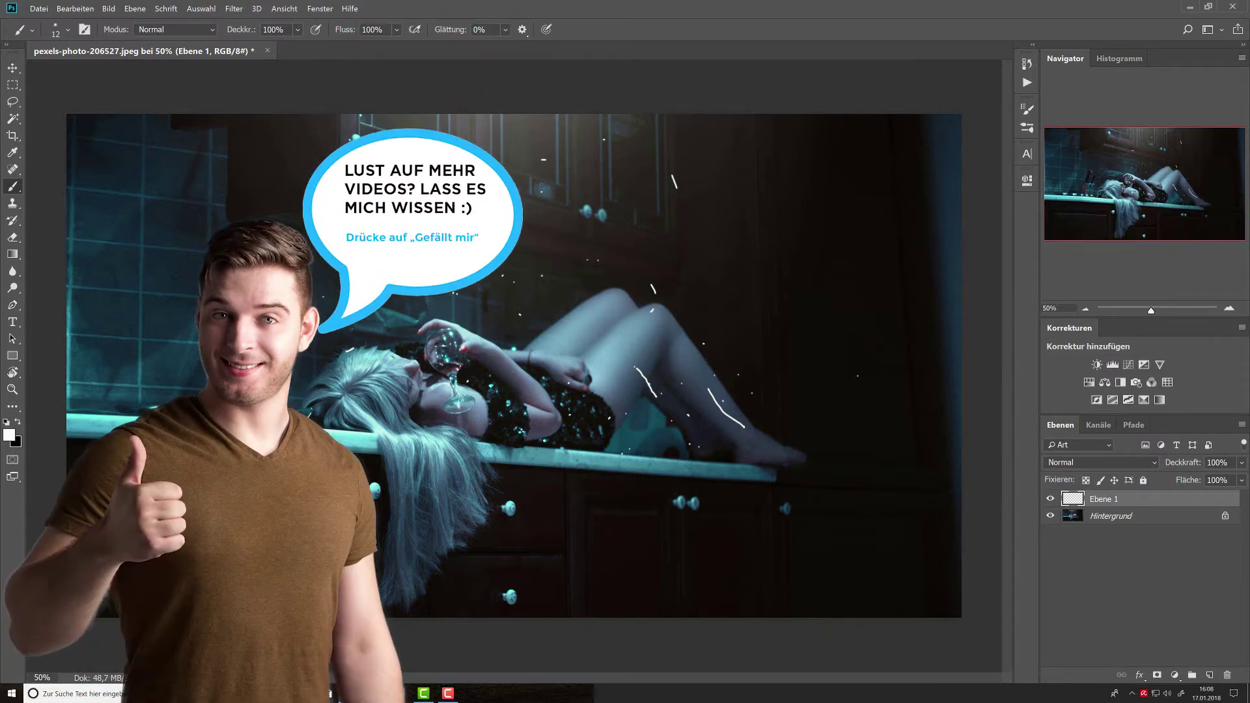
key("Delete")
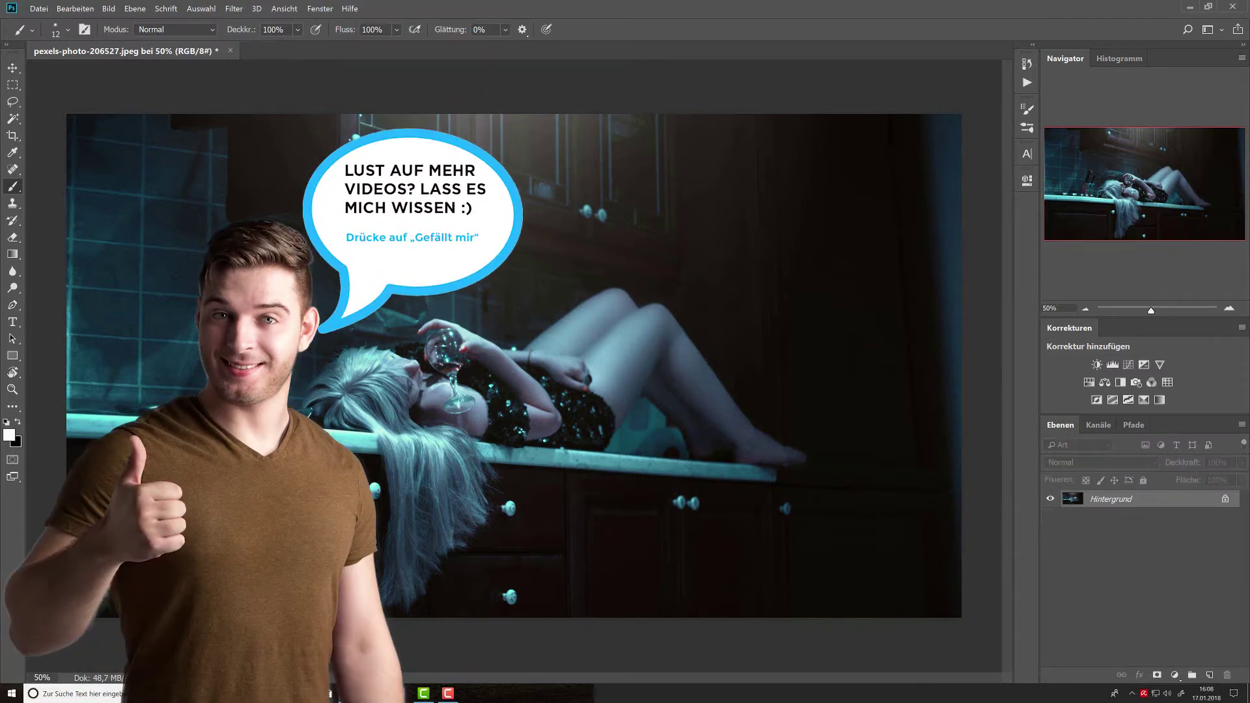
Step: Create a new white document of 1000 × 1000 pixels from Datei > Neu
left_click(38, 9)
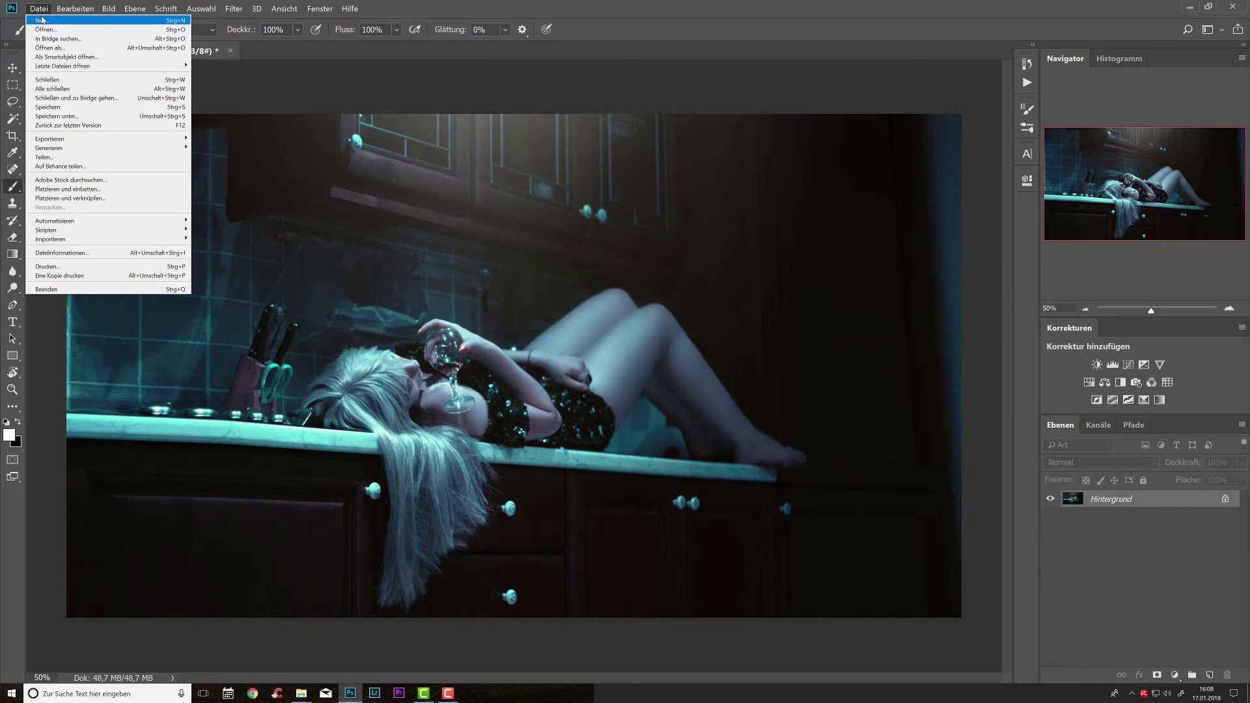
left_click(41, 20)
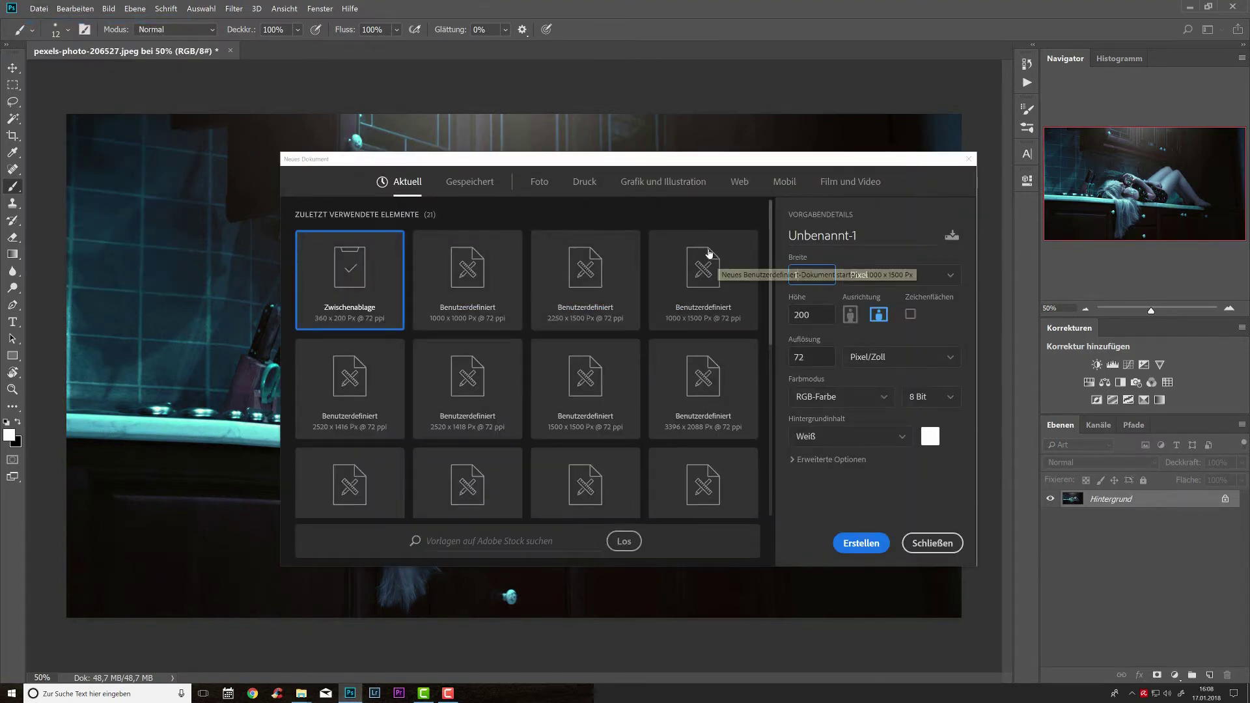
type("1000")
key("Tab")
type("1")
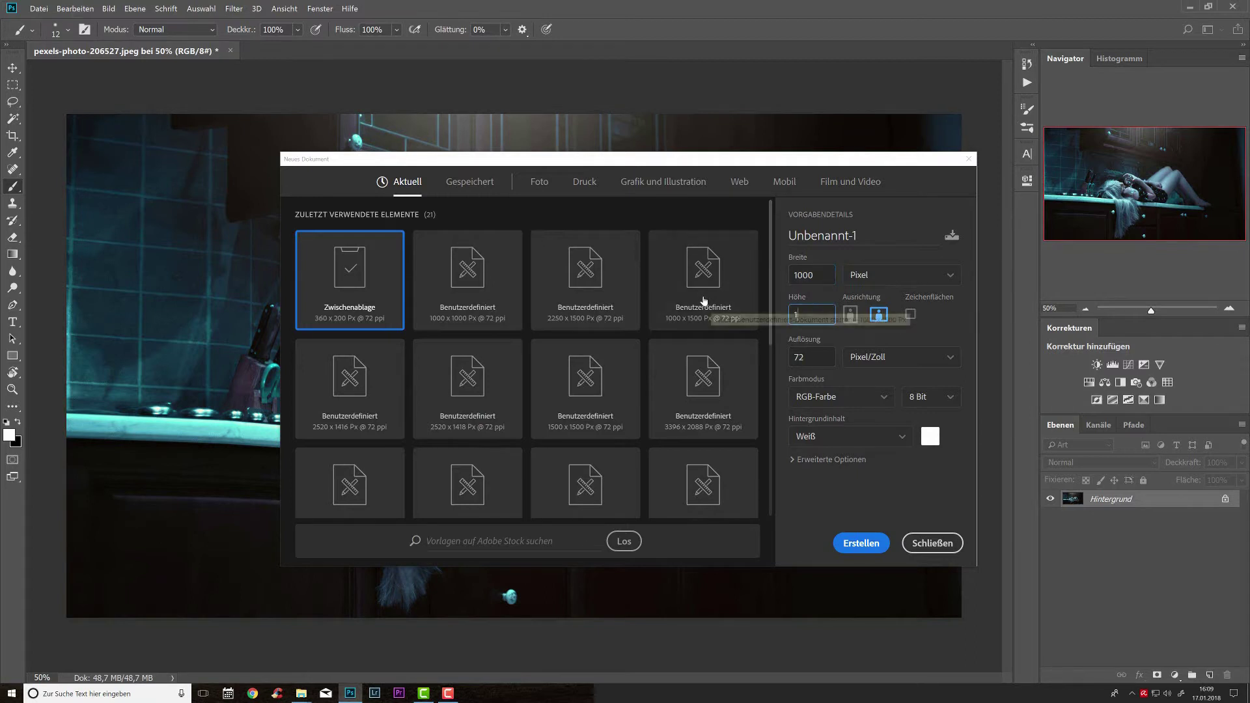
type("000")
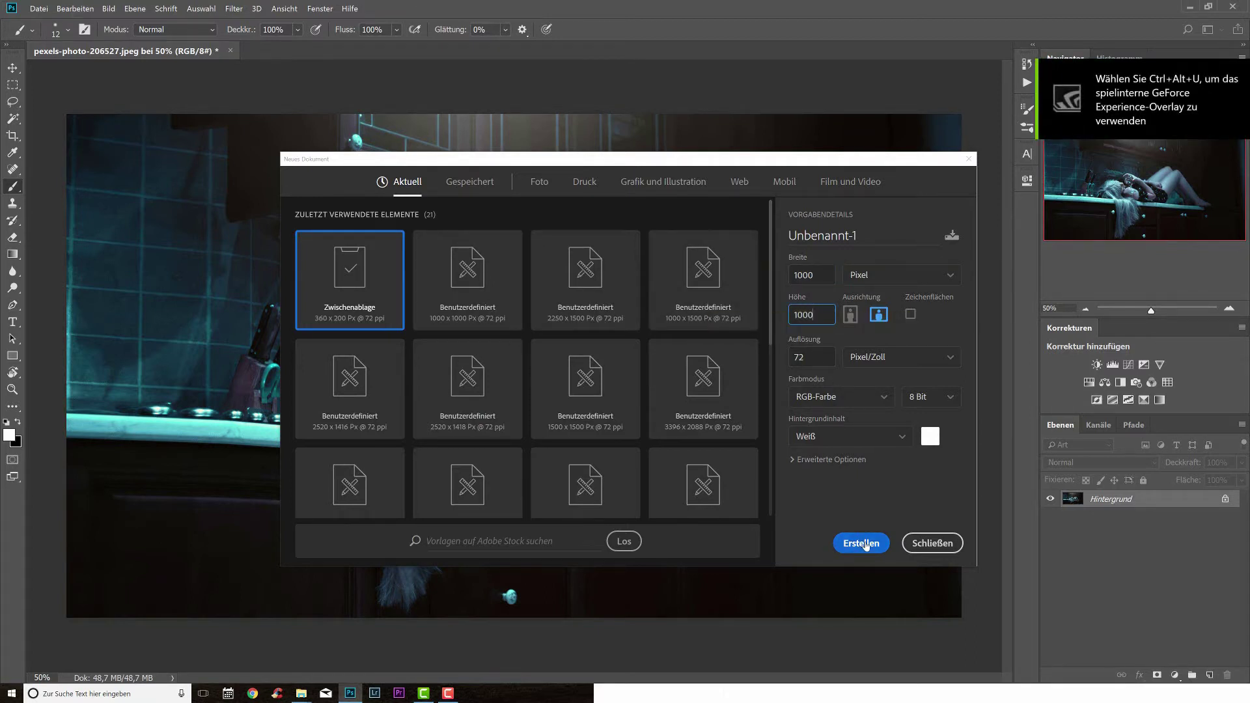
left_click(865, 544)
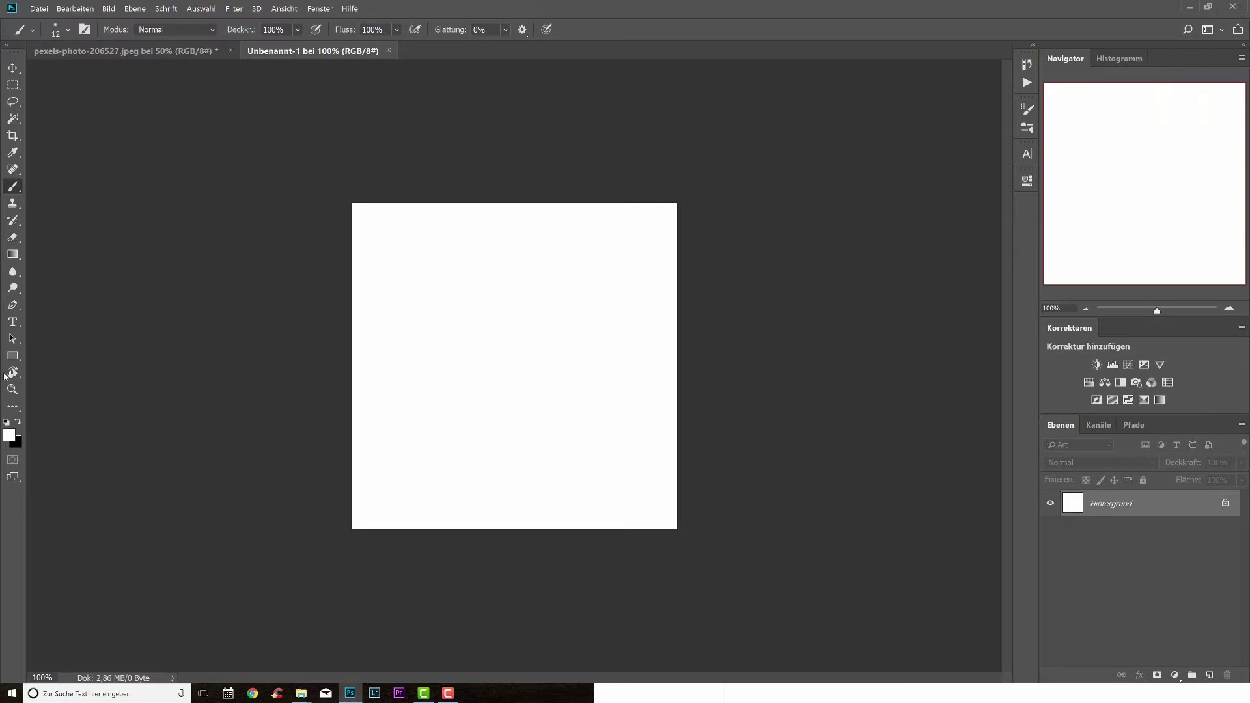
Step: Reset to black-on-white default colours and dab black specks with a small soft brush
left_click(6, 422)
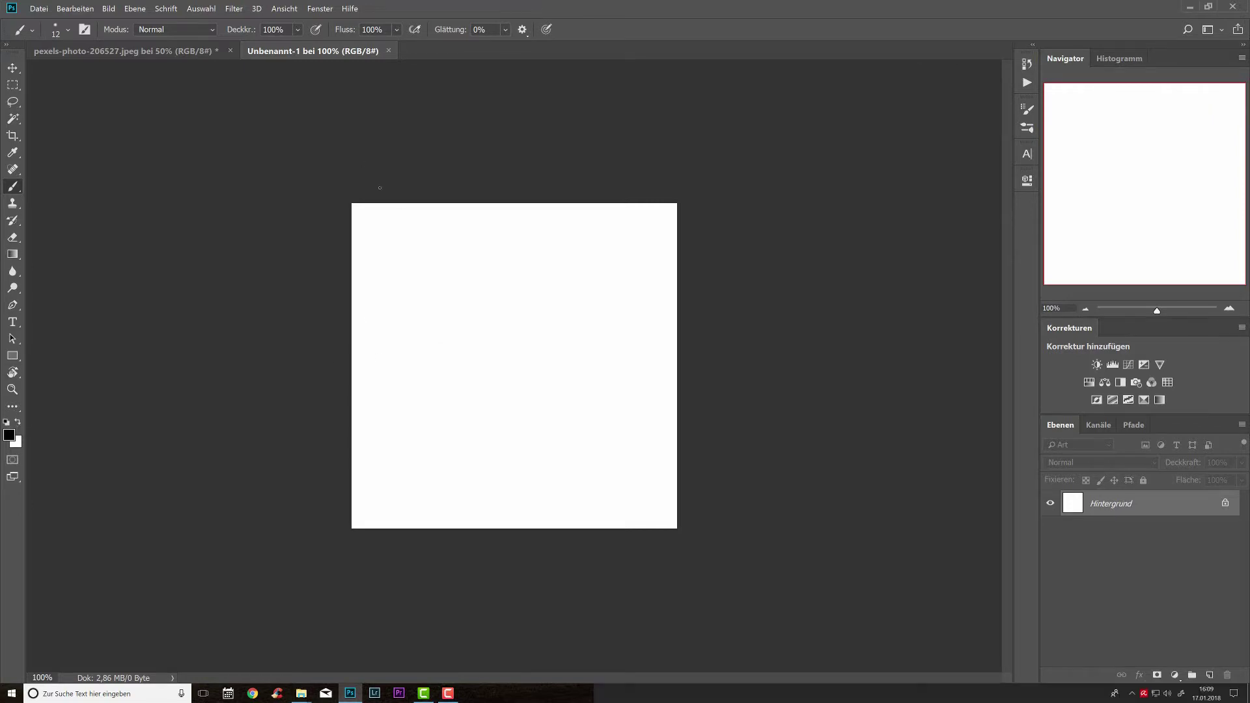
right_click(392, 238)
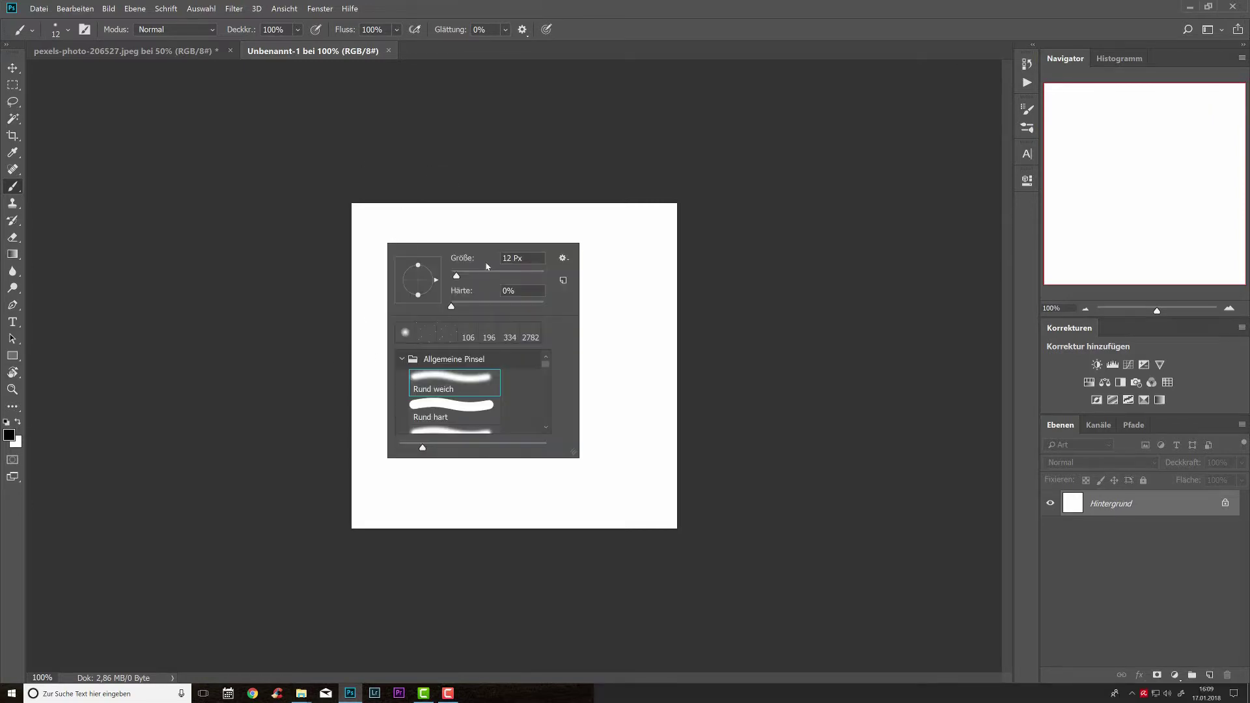
left_click(384, 227)
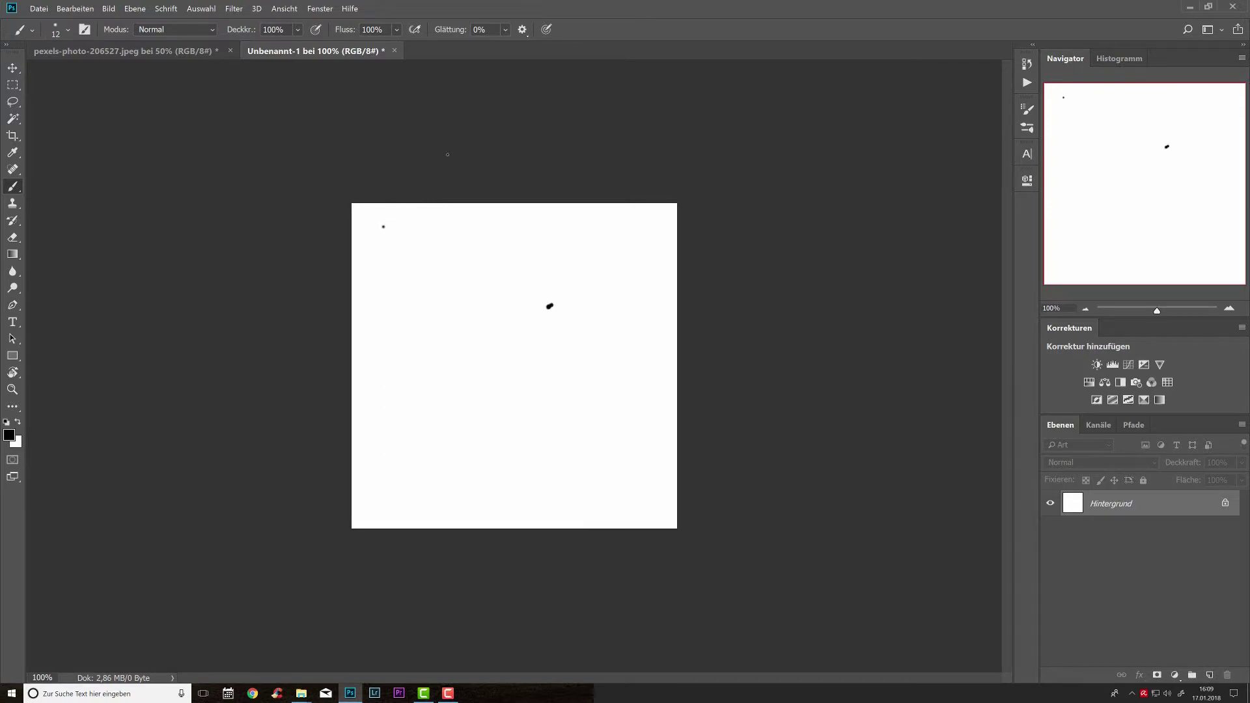
Step: Lower flow to about 26% for fainter specks, painting over a mistaken speck in white
mouse_move(345, 30)
left_mouse_down()
mouse_move(271, 38)
mouse_move(289, 39)
left_mouse_up()
left_click_drag(431, 416, 436, 410)
key("x")
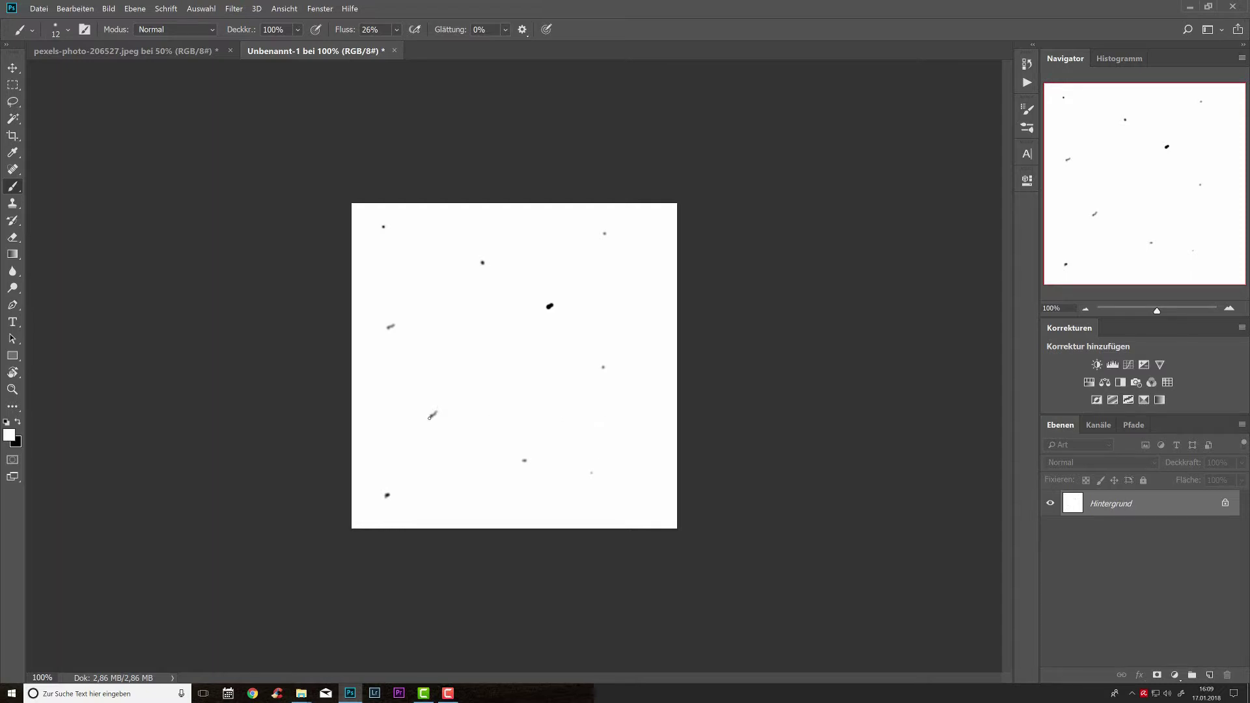
left_click_drag(429, 417, 437, 411)
key("x")
left_click(73, 9)
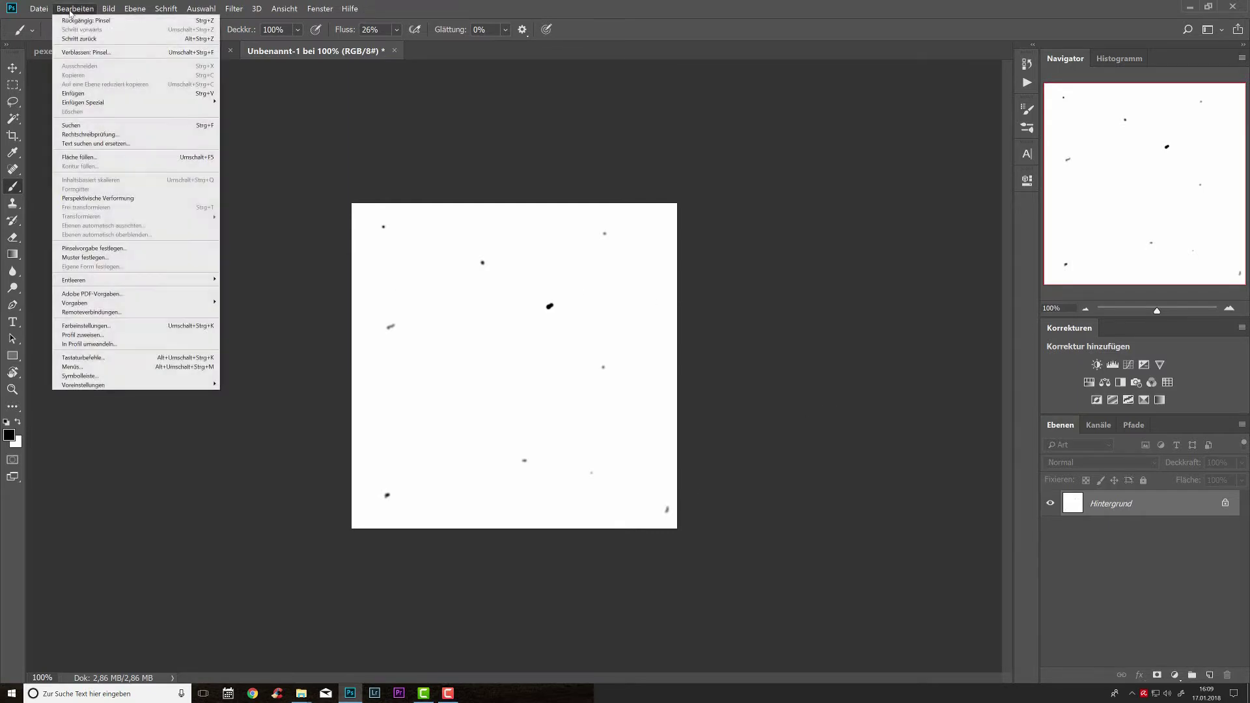
Step: Define the speck pattern as a brush preset named 'Staub Tutorial'
left_click(116, 249)
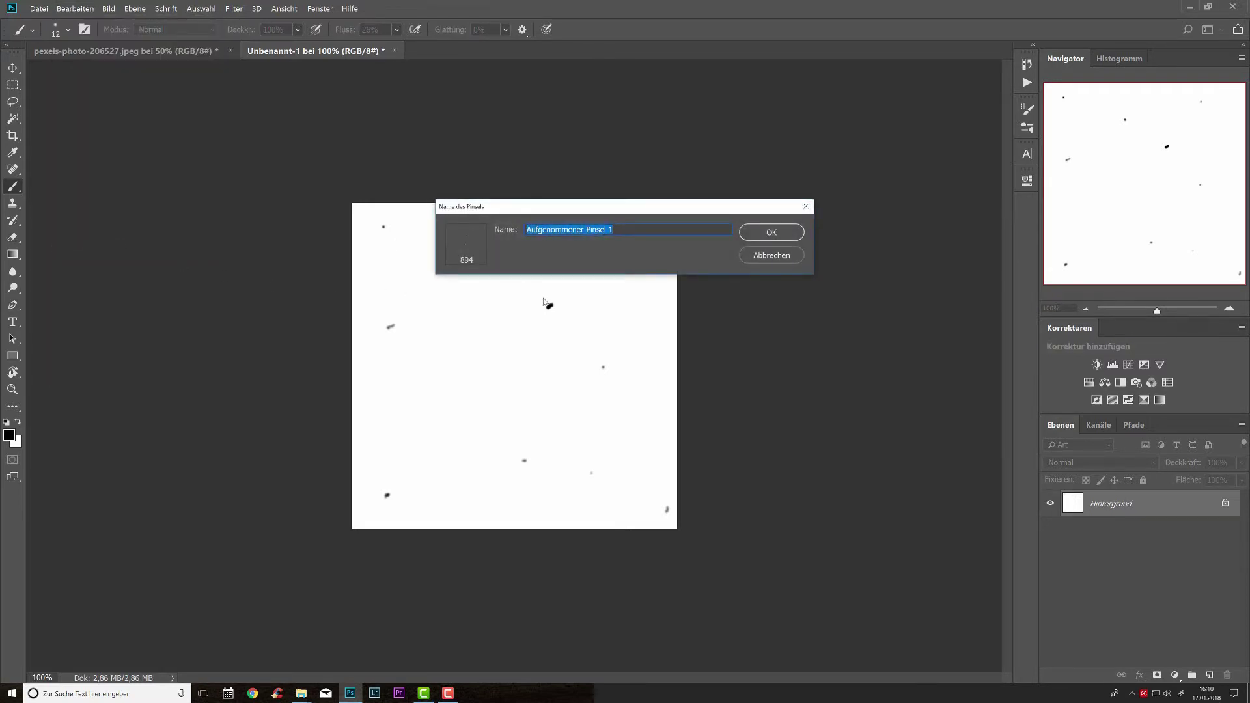
type("Staub ")
type("Tuto")
type("rial")
left_click(787, 232)
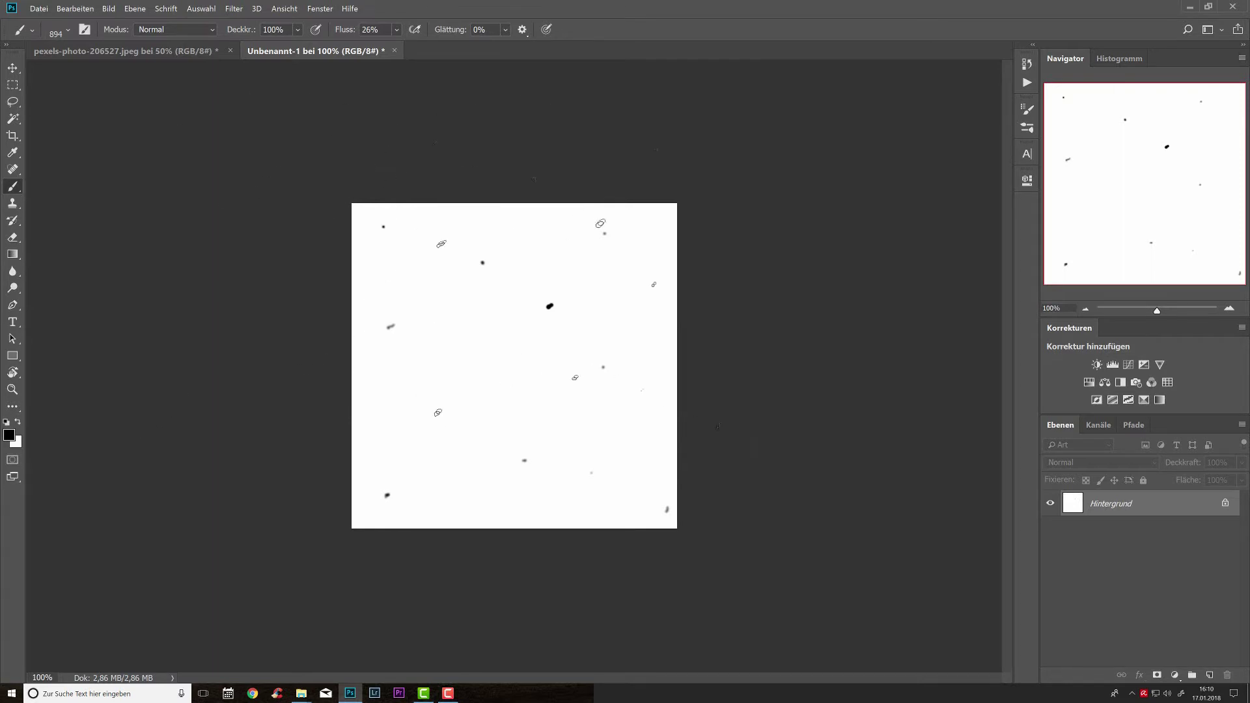
Step: Switch between the documents and return to the kitchen photo
left_click(198, 51)
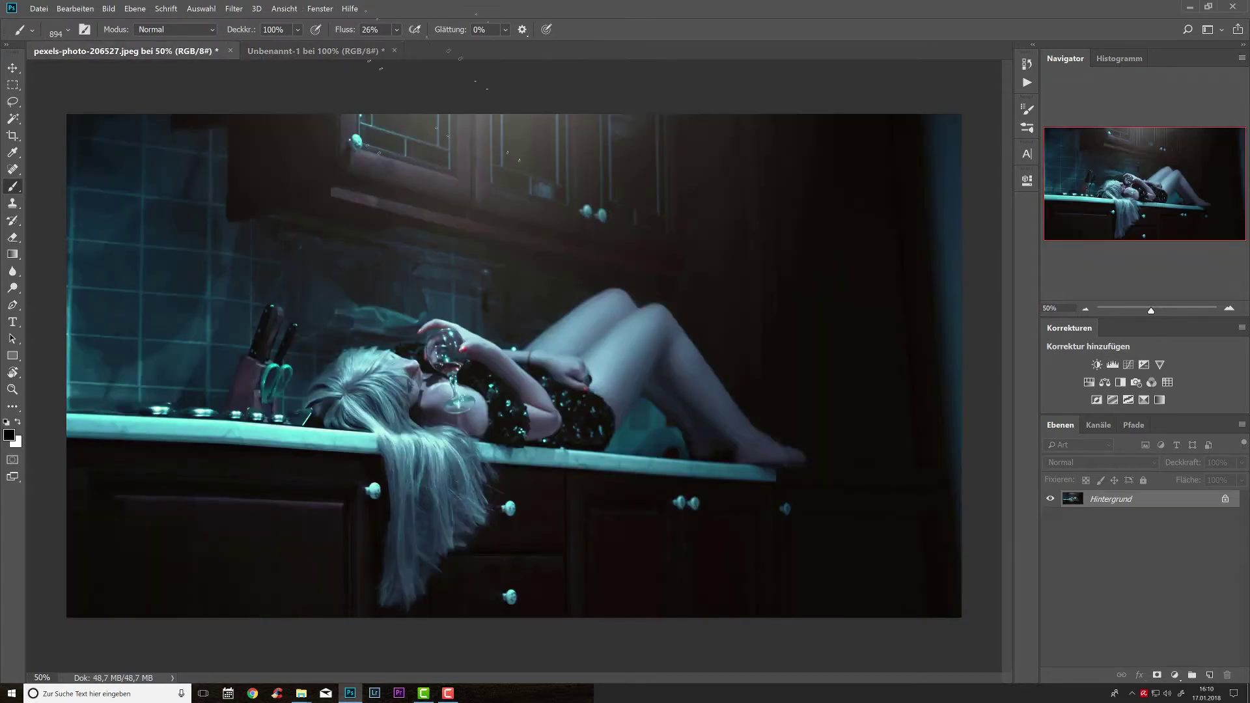
left_click(340, 52)
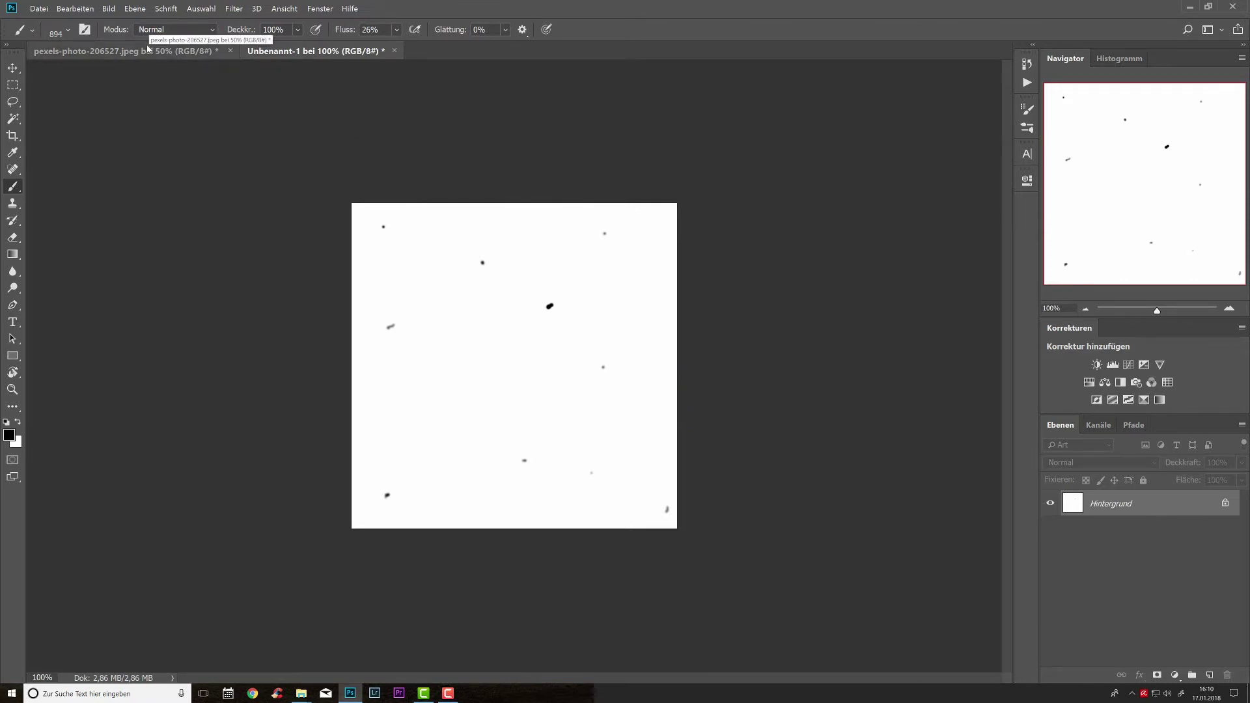
left_click(87, 9)
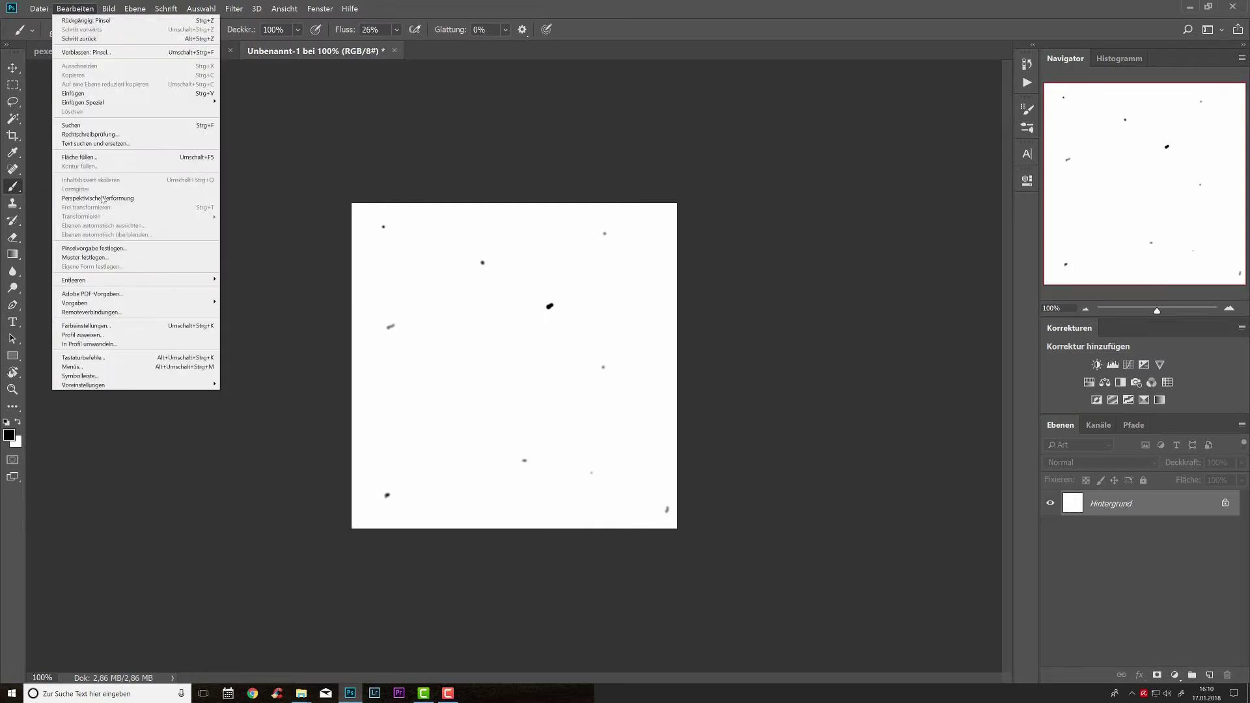
left_click(197, 54)
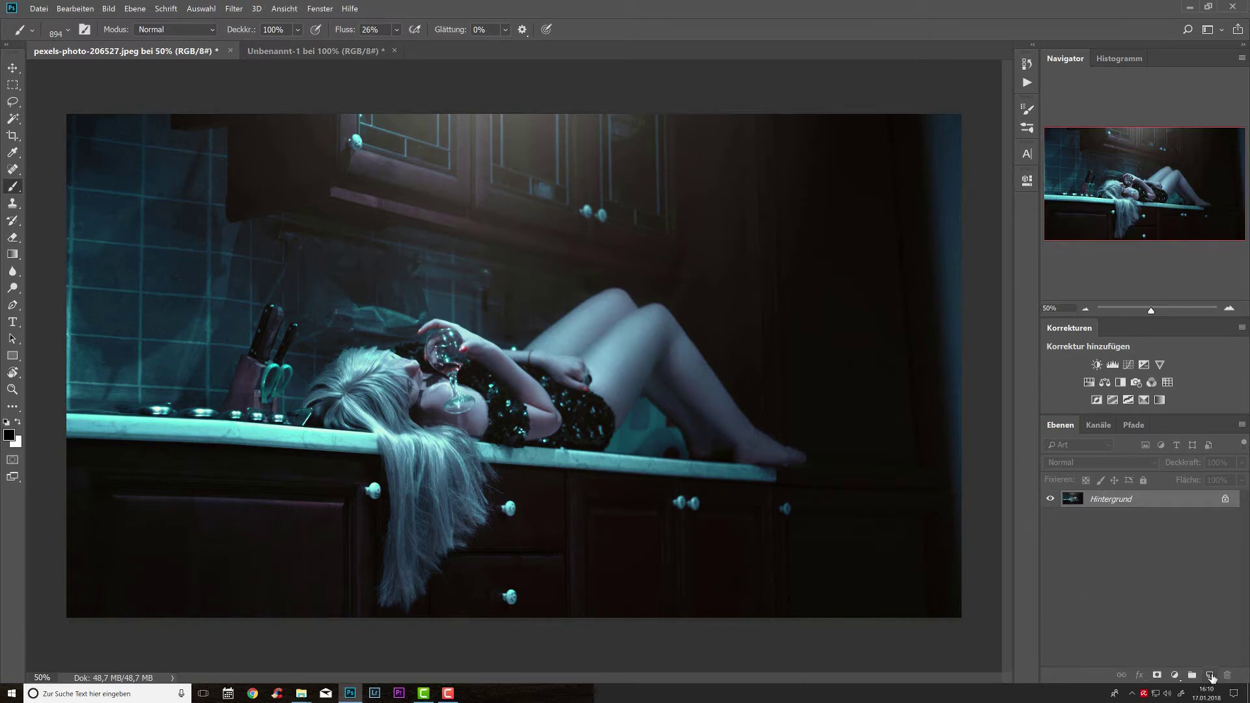
Step: Add empty Ebene 1, test-stamp white dust with the new brush, undo it, and show Pinseleinstellungen
left_click(1210, 675)
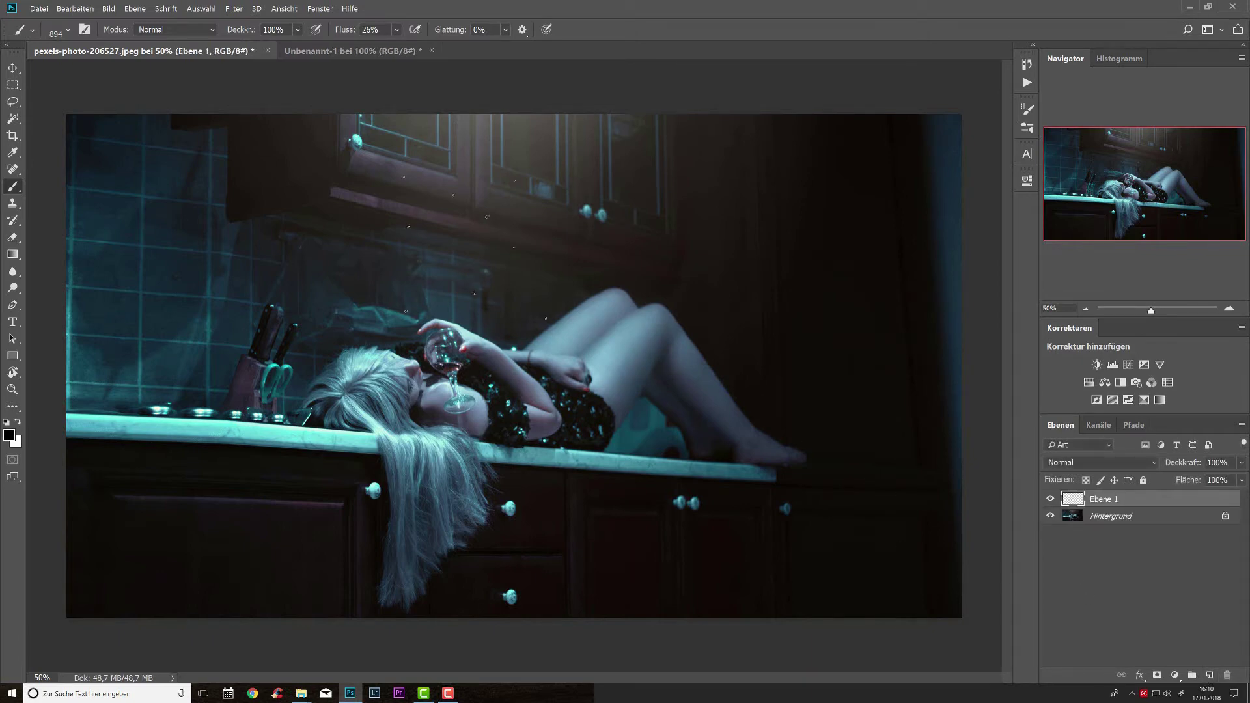
left_click(18, 423)
left_click(690, 306)
scroll(559, 271, "up", 3)
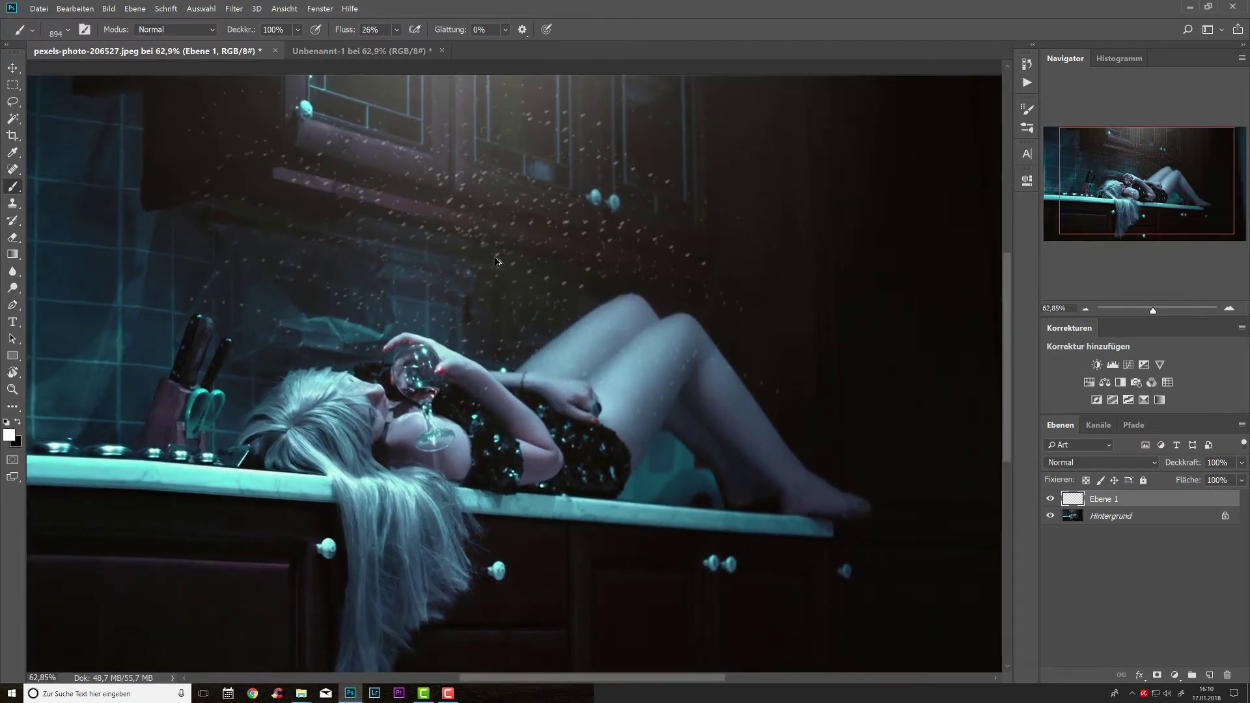
key("ctrl+z")
left_click(1027, 109)
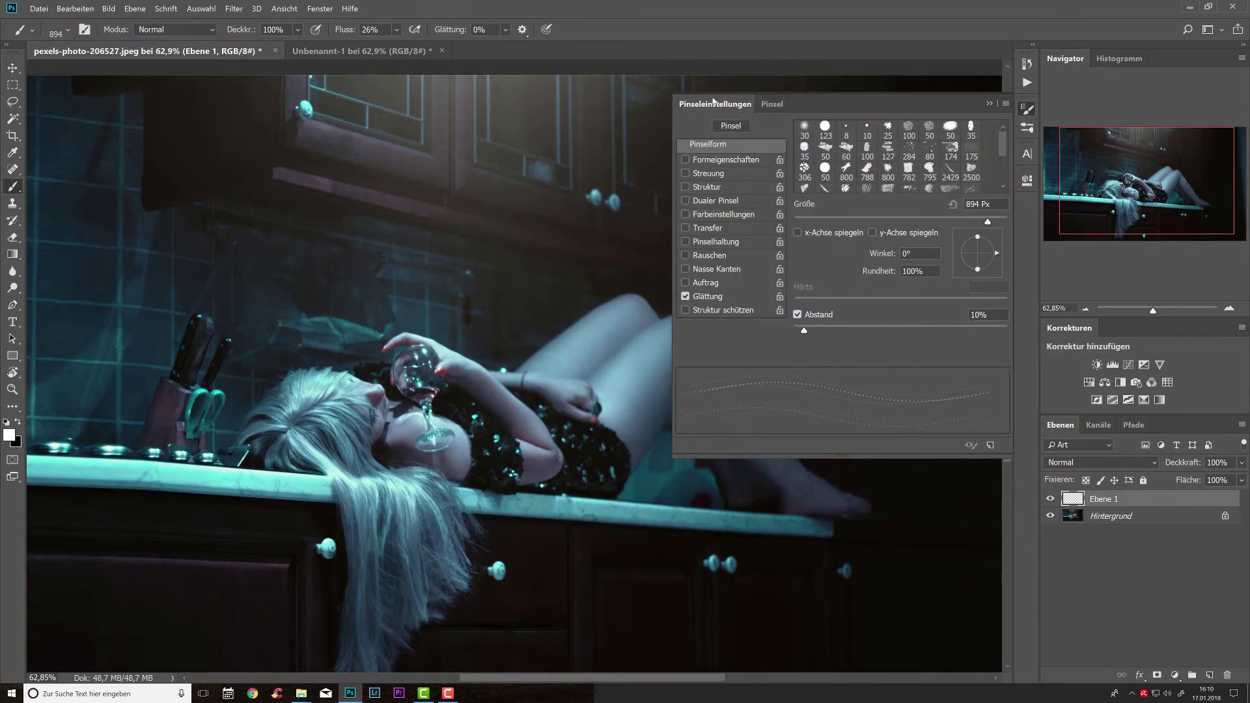
Step: Close and reopen the Pinseleinstellungen panel from the dock
left_click(320, 9)
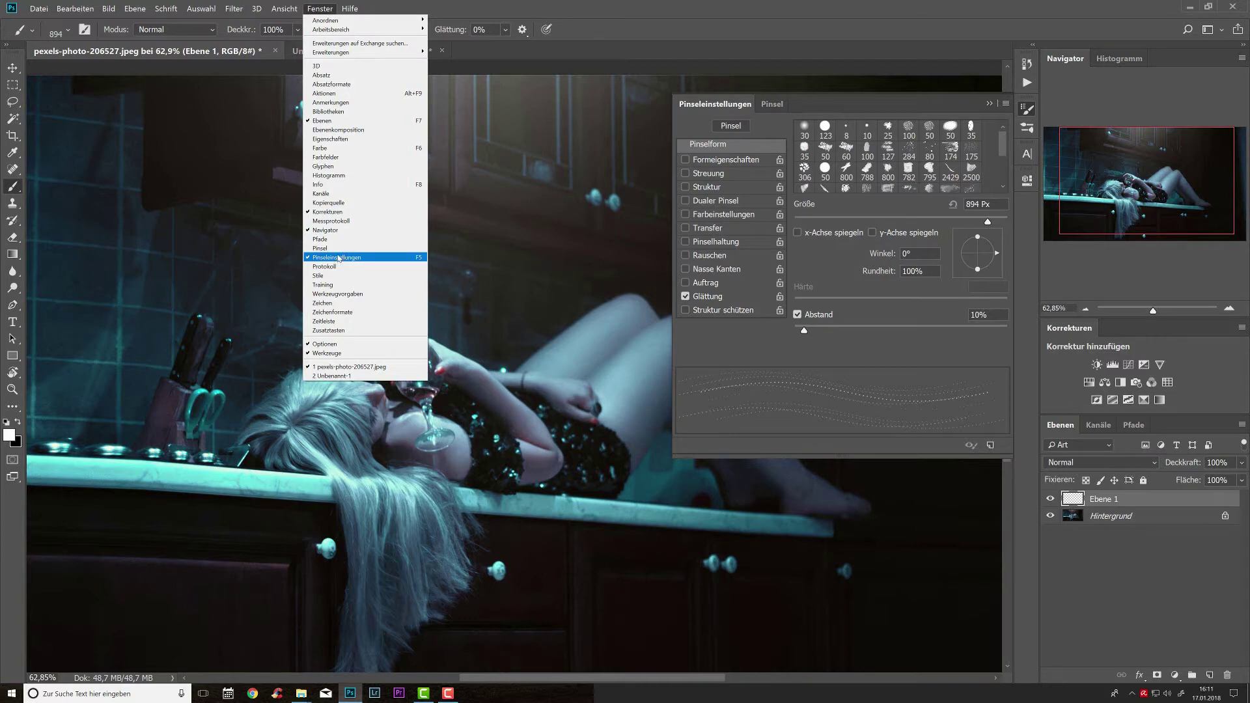
left_click(1027, 109)
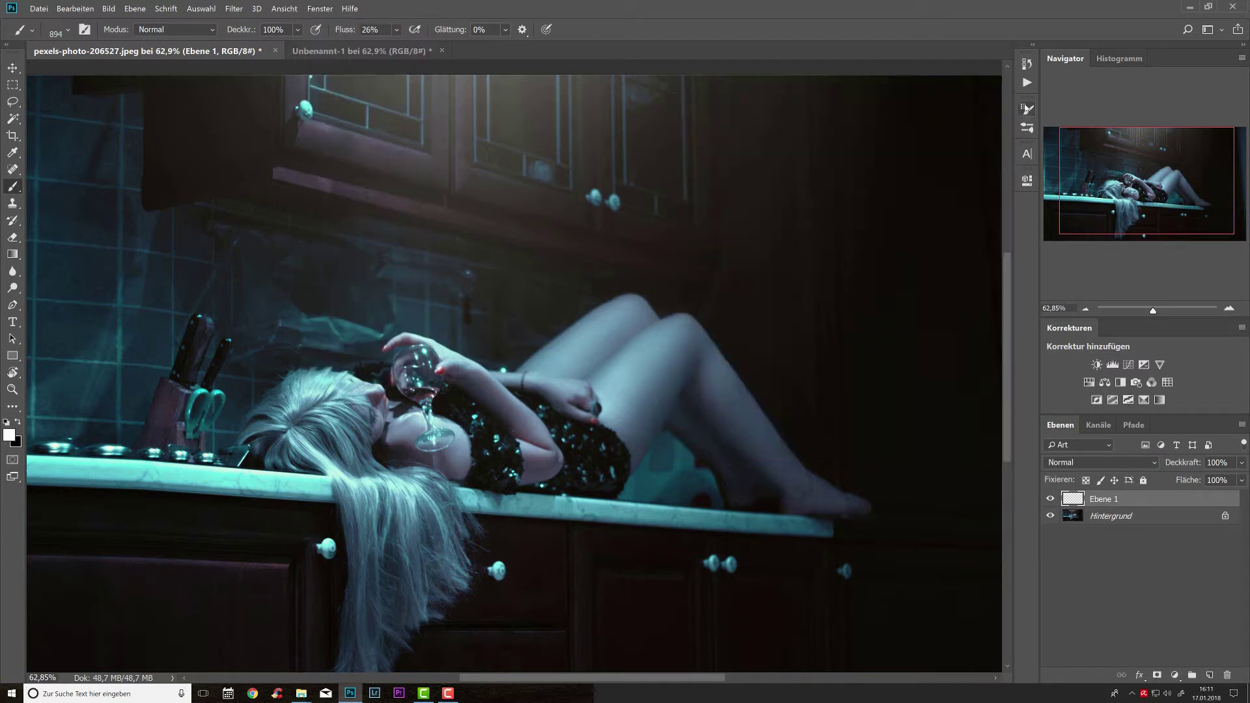
left_click(1027, 110)
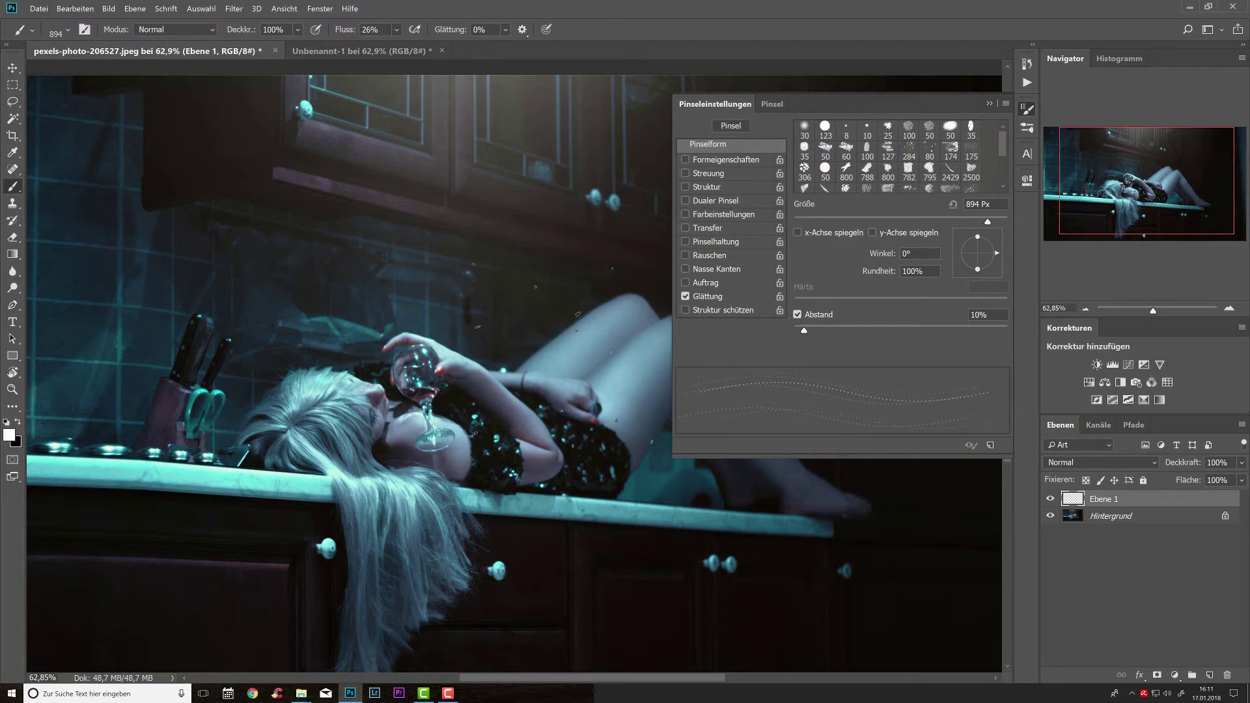
Step: Set the brush size to 173 px and flow to 100%
right_click(557, 361)
type("173 Px")
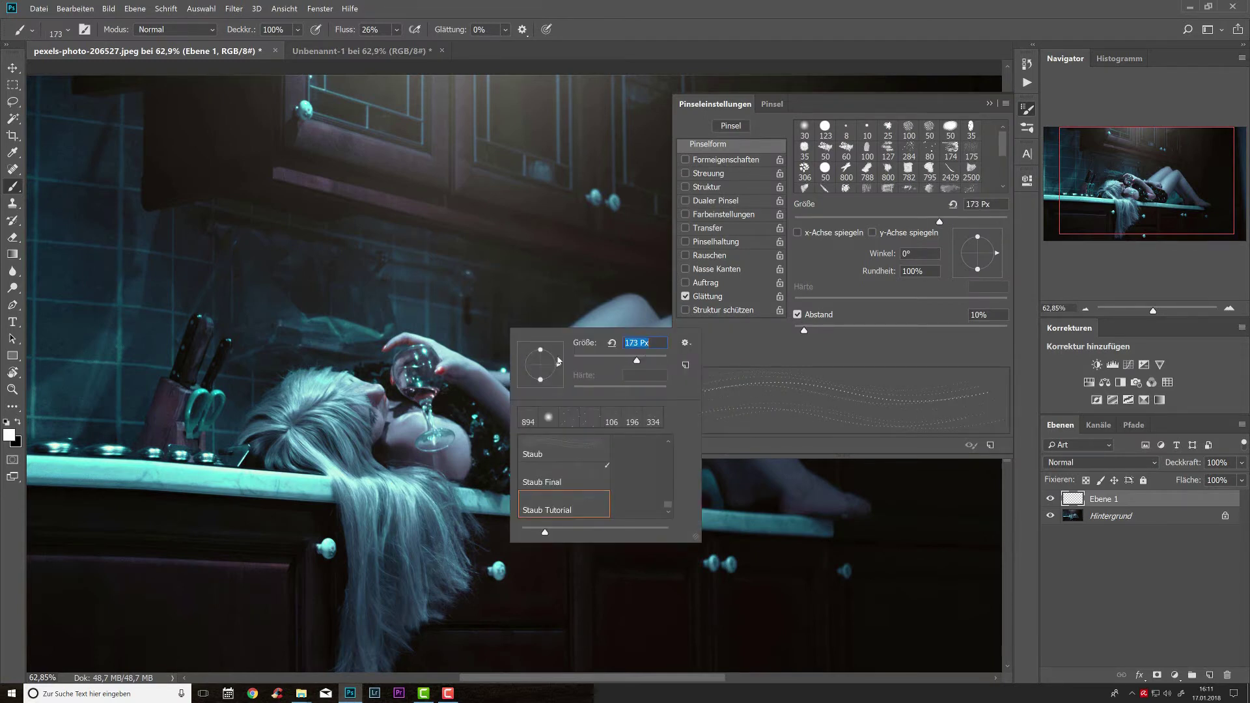
key("Return")
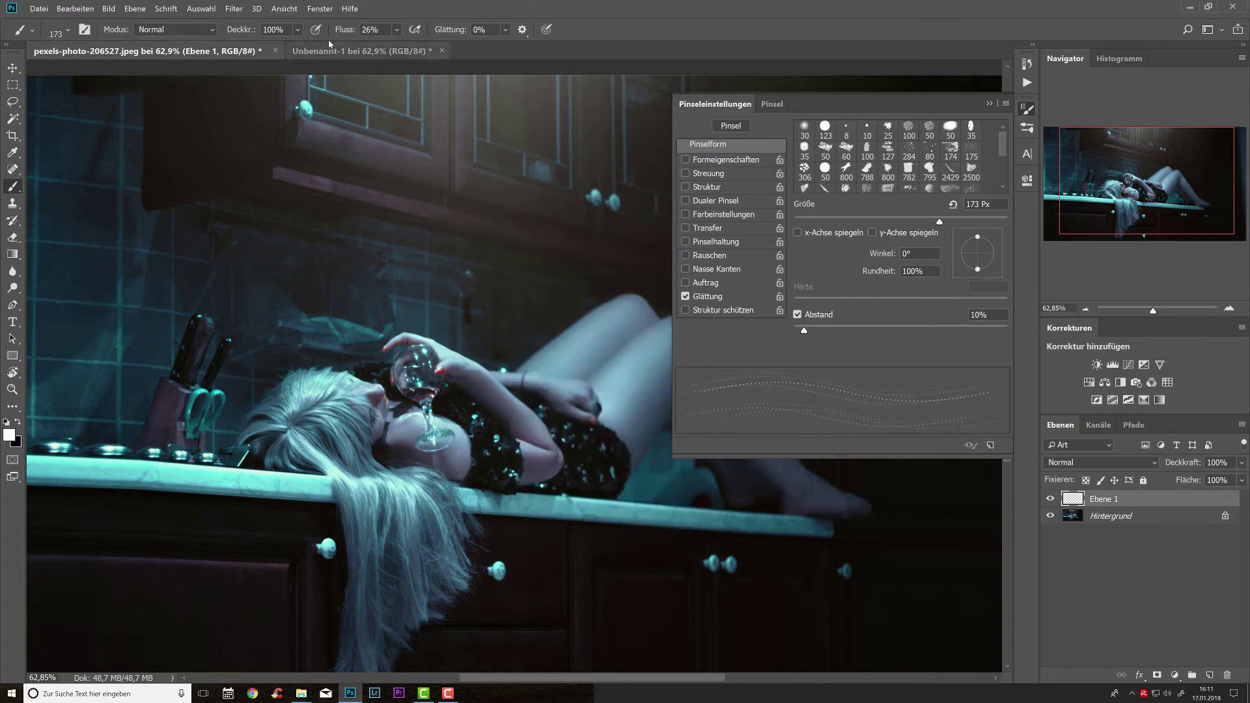
left_click_drag(344, 30, 567, 52)
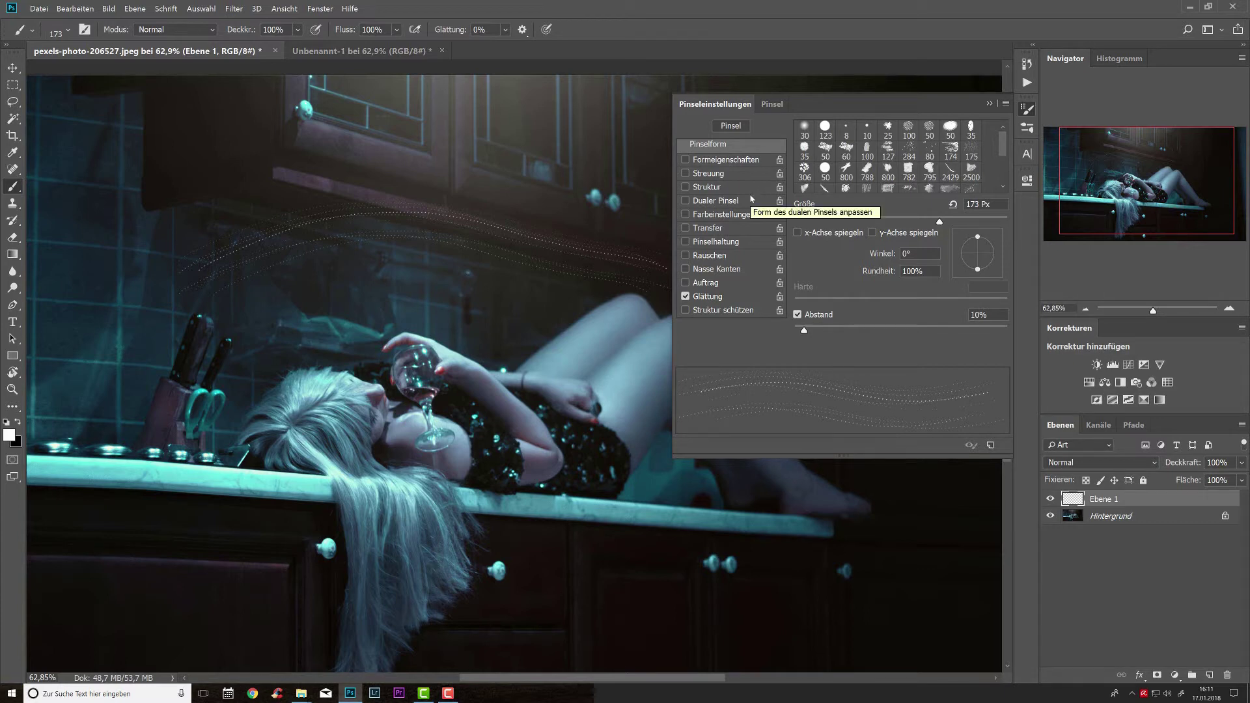
Step: Enable Formeigenschaften with 87% size jitter and about 44% angle jitter
left_click(729, 159)
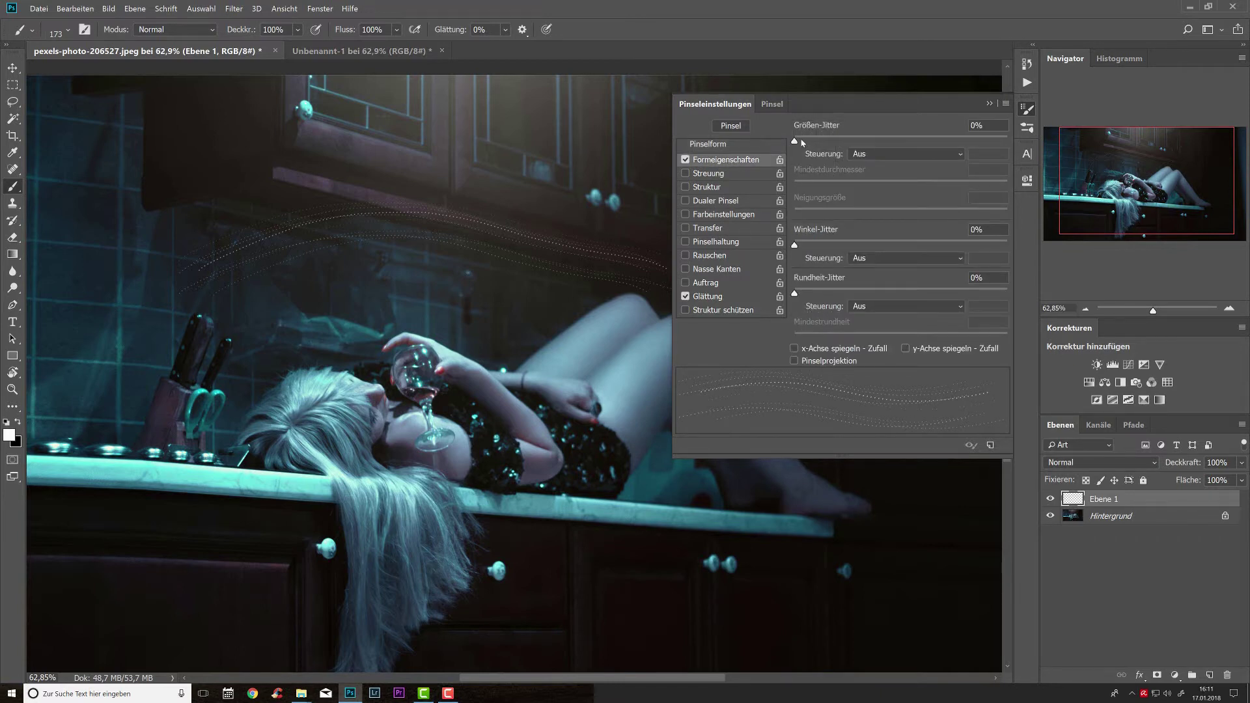
mouse_move(797, 141)
left_mouse_down()
mouse_move(937, 141)
mouse_move(993, 166)
mouse_move(733, 144)
mouse_move(981, 161)
left_mouse_up()
left_click_drag(796, 245, 840, 245)
left_click_drag(844, 245, 884, 244)
Step: Enable Streuung and raise scattering to 917%, then close the brush settings
left_click(716, 174)
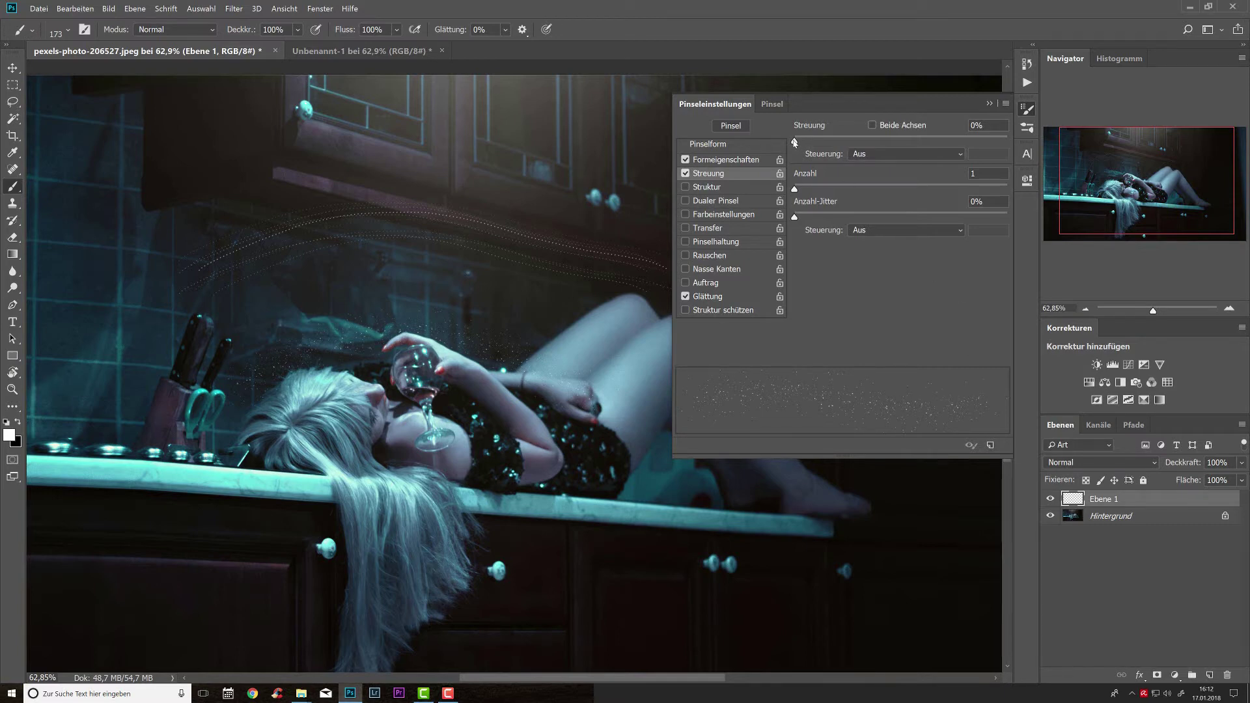
left_click_drag(794, 140, 883, 142)
left_click(725, 160)
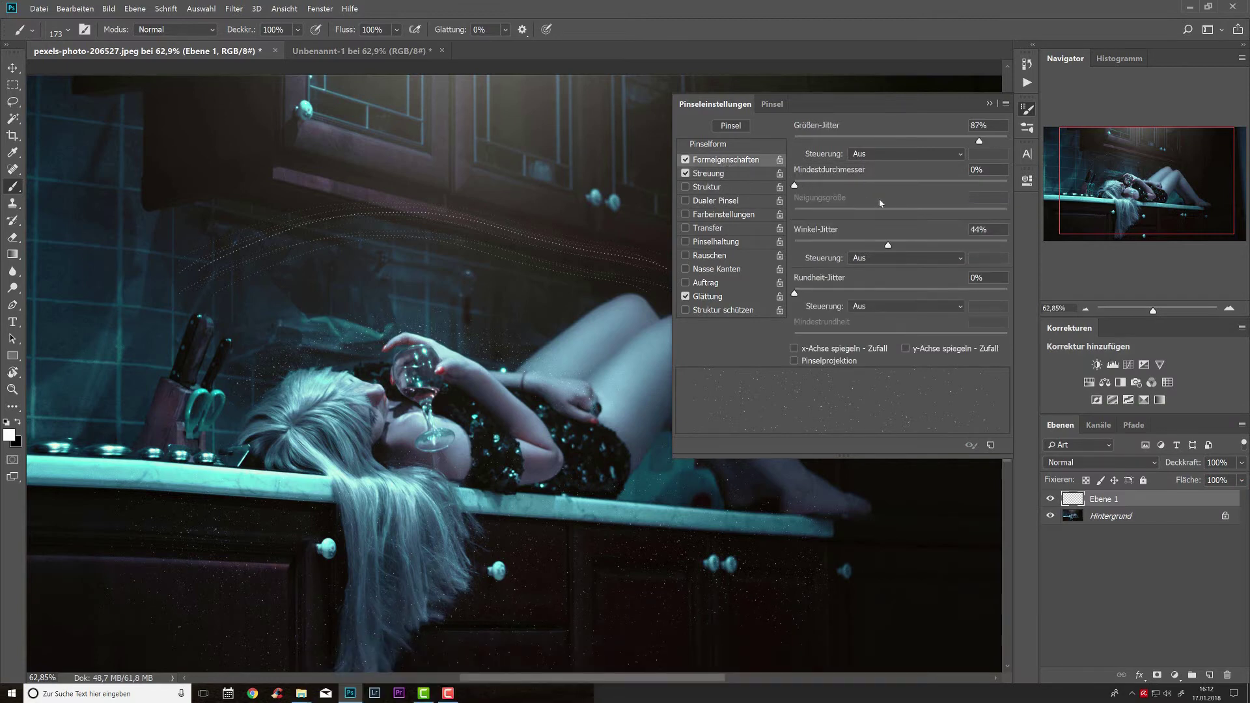
left_click(710, 173)
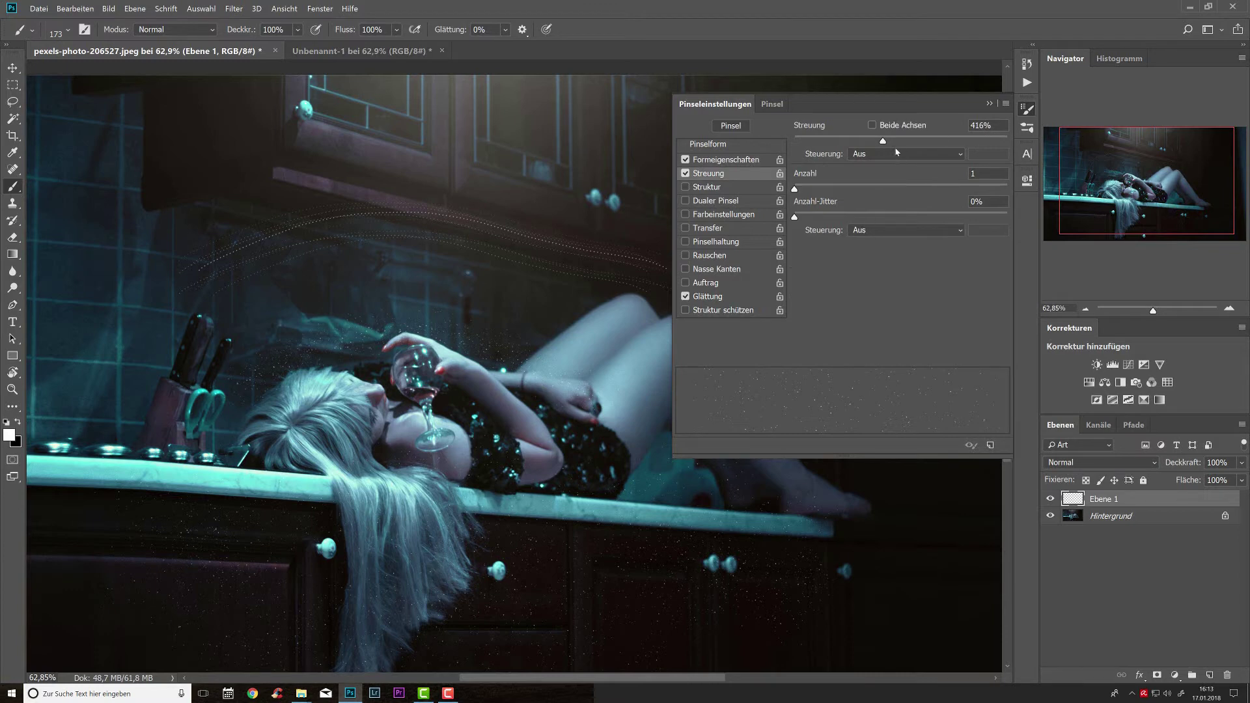
left_click_drag(945, 140, 990, 142)
left_click(726, 160)
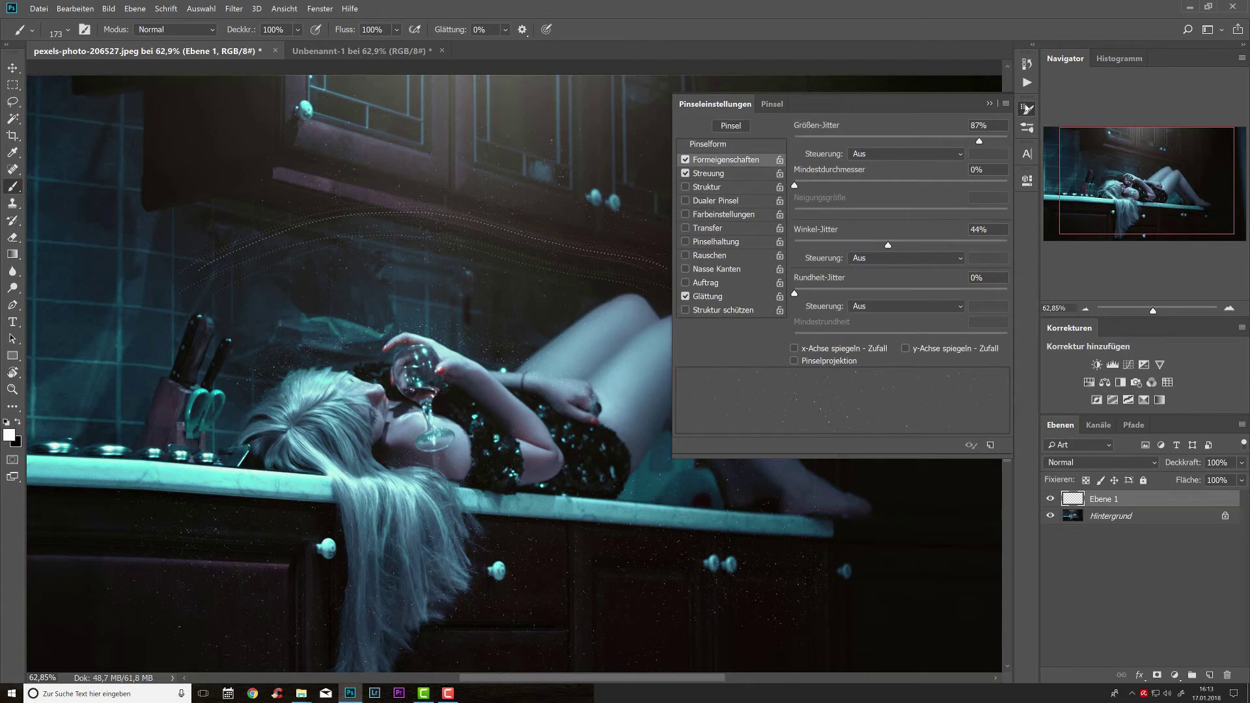
left_click(1027, 109)
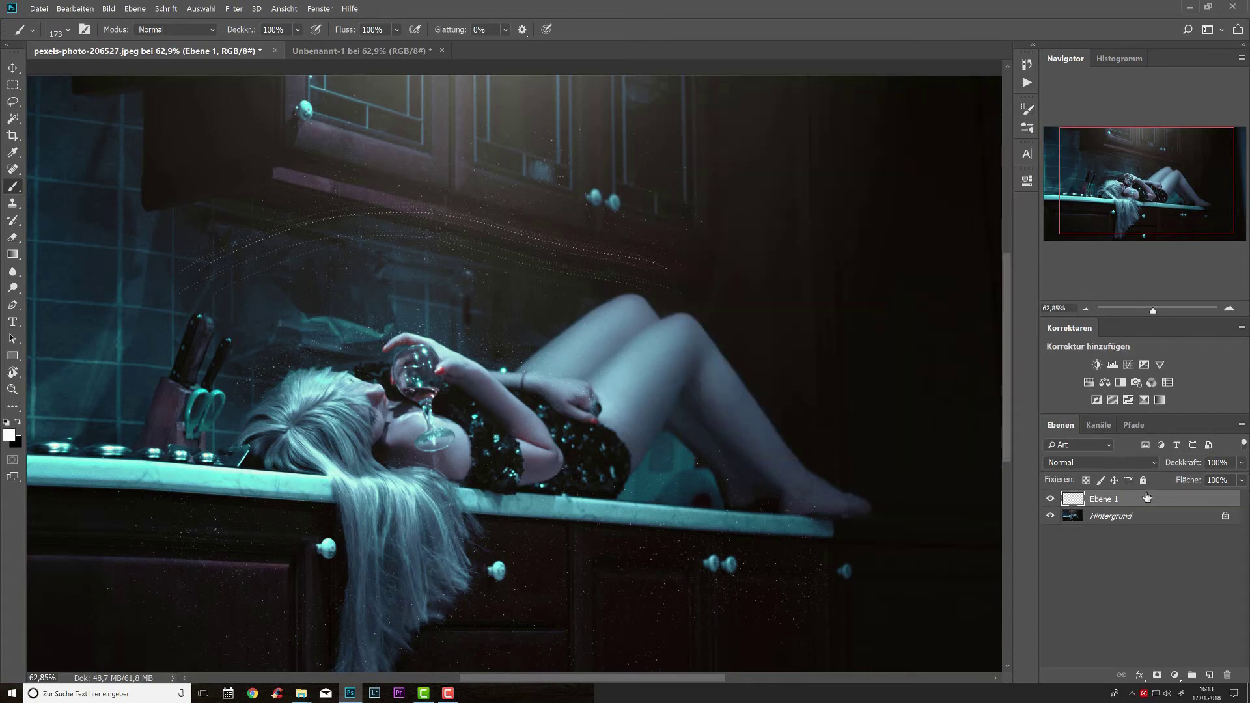
Step: Replace the test layer with a fresh empty layer and pick the dust brush at 100% flow
key("Delete")
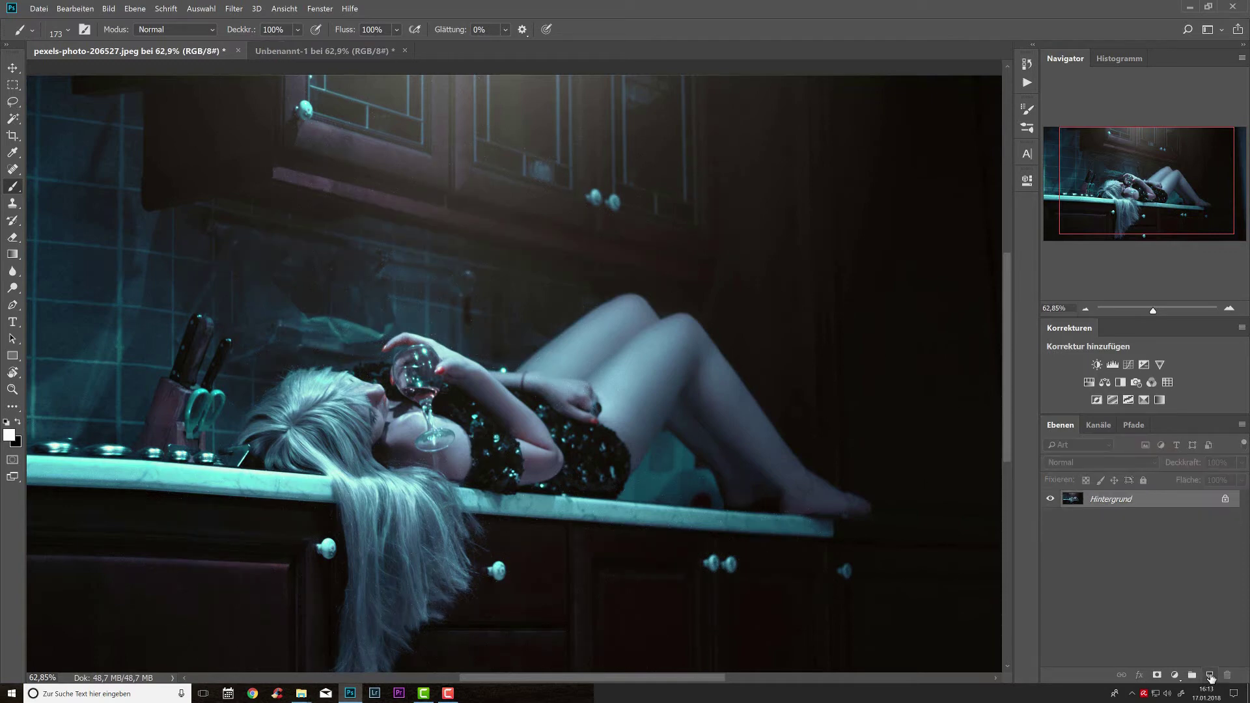
left_click(1210, 677)
scroll(710, 420, "down", 2)
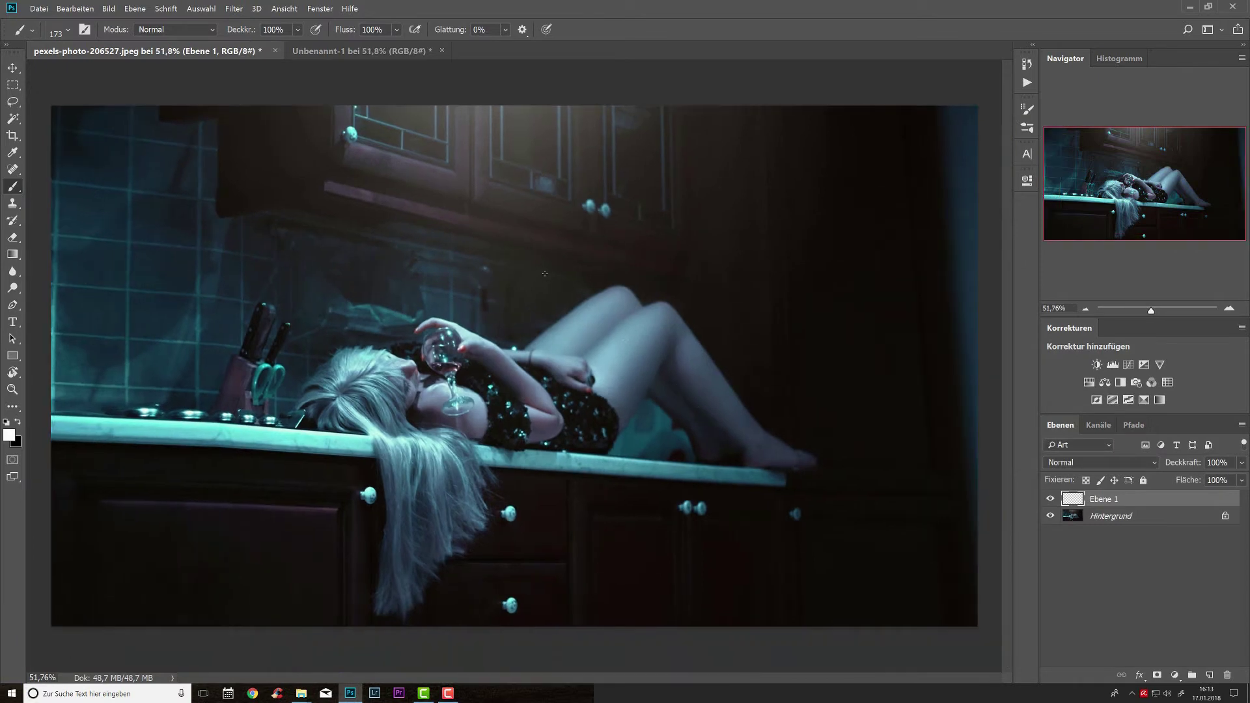
right_click(545, 273)
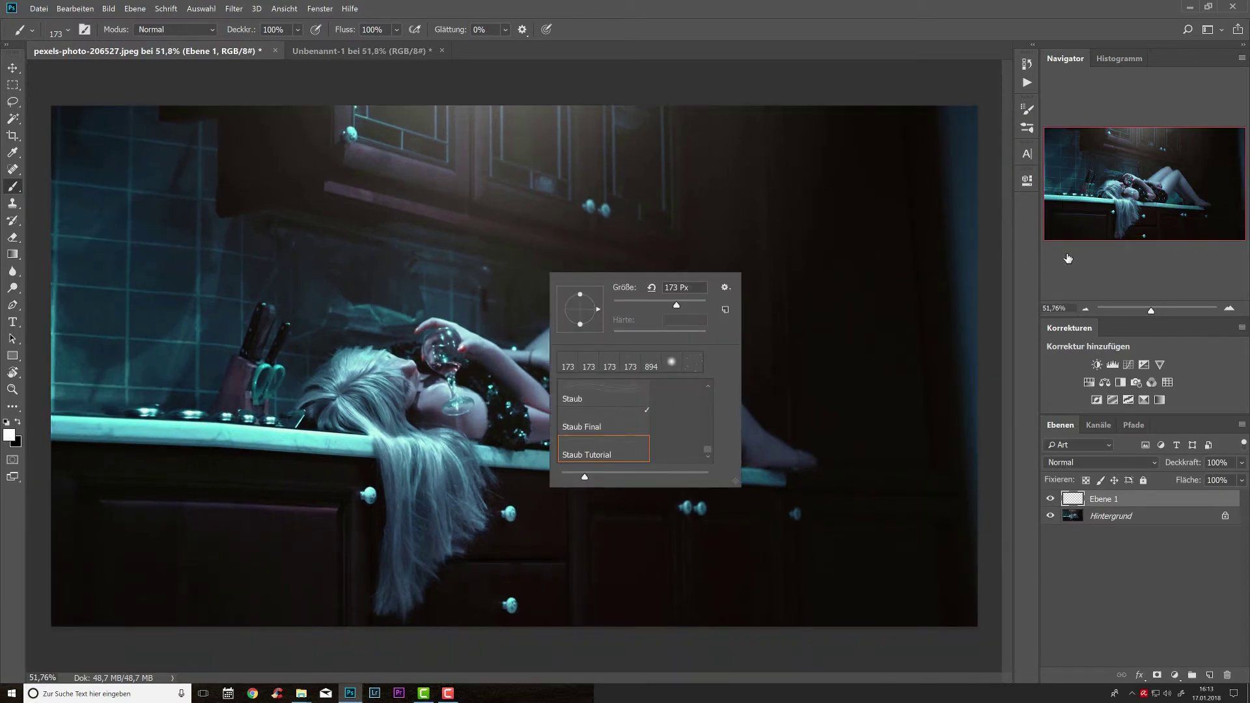
left_click(652, 239)
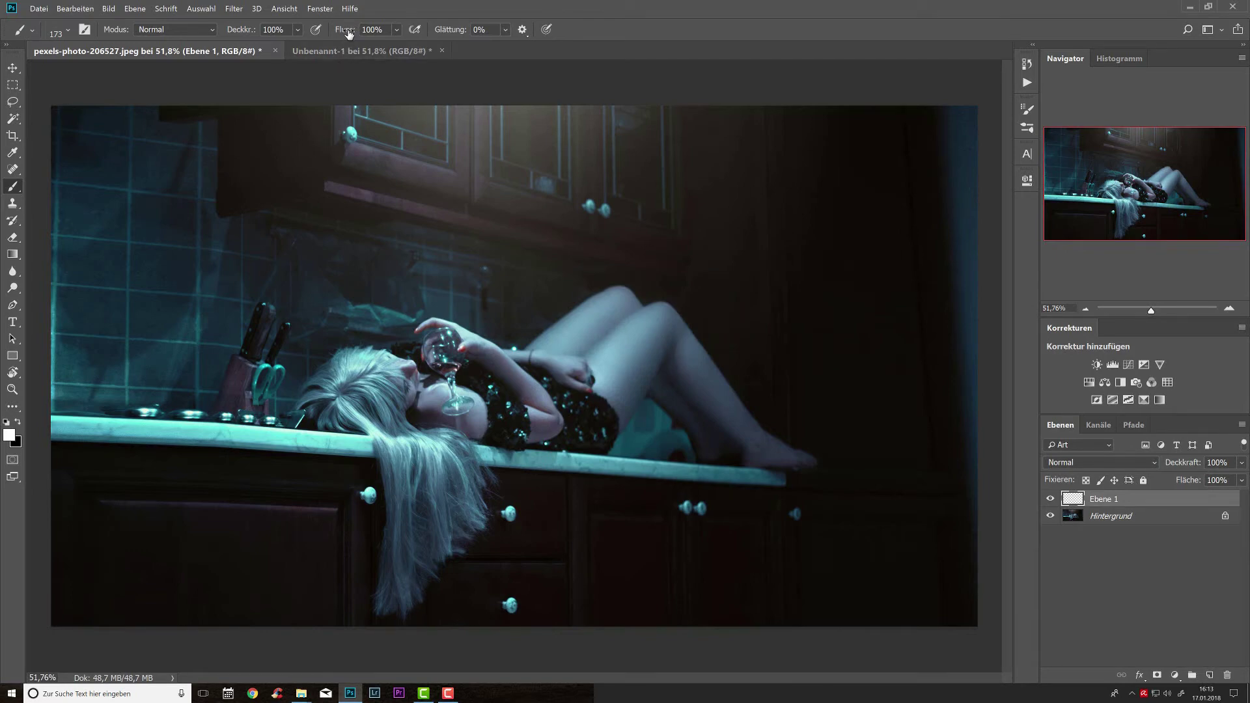
left_click_drag(350, 34, 328, 39)
left_click_drag(340, 30, 391, 31)
Step: Undo the dense dust stroke painted below the cabinets
scroll(419, 166, "up", 3)
scroll(419, 165, "down", 1)
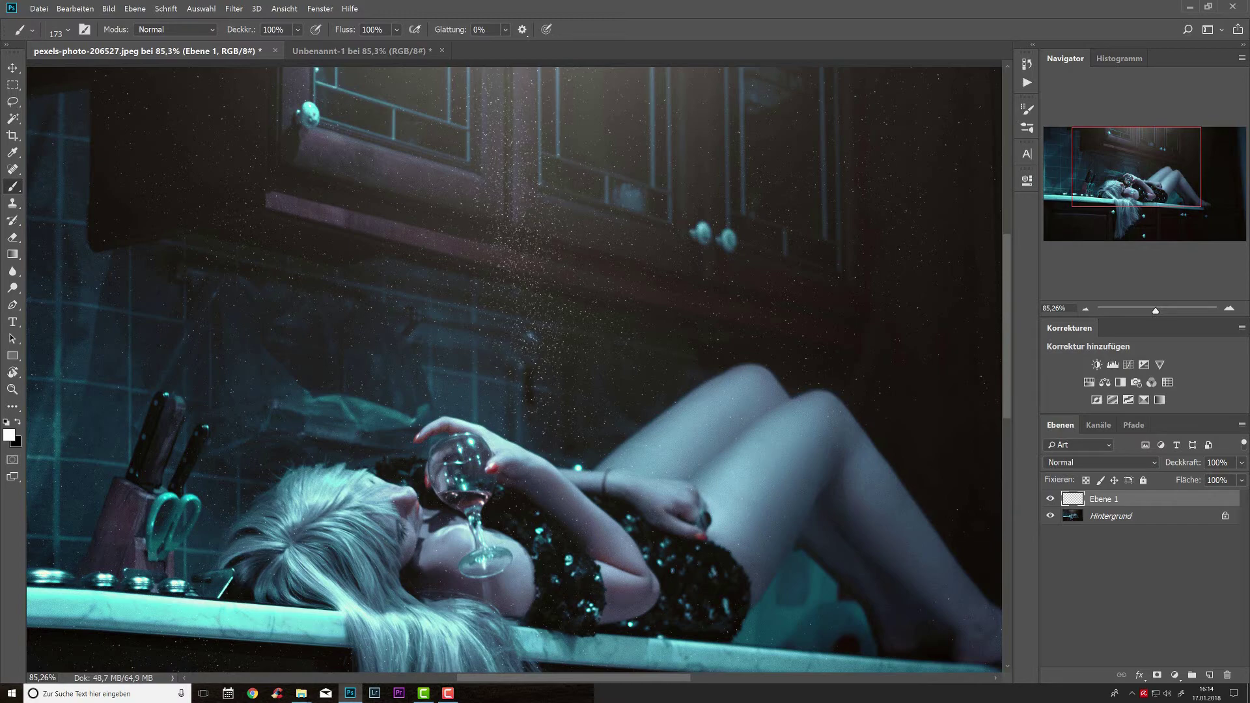
scroll(510, 206, "up", 3)
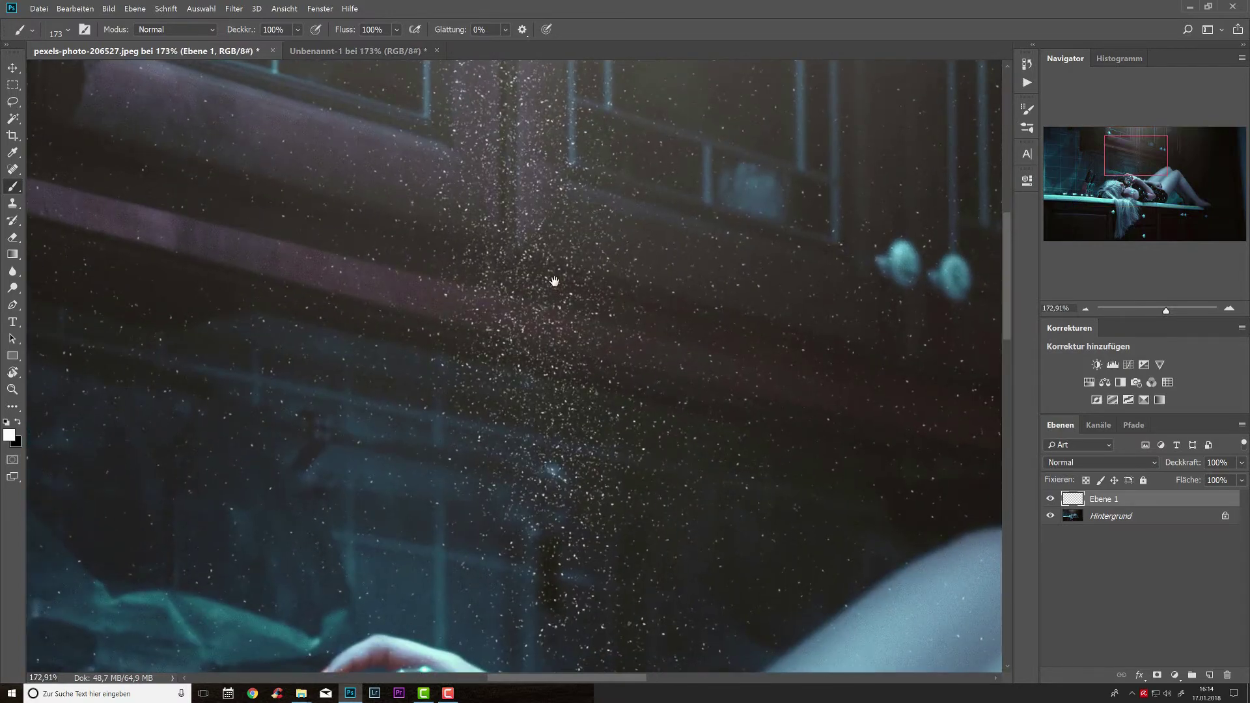
scroll(710, 357, "down", 5)
scroll(710, 357, "up", 2)
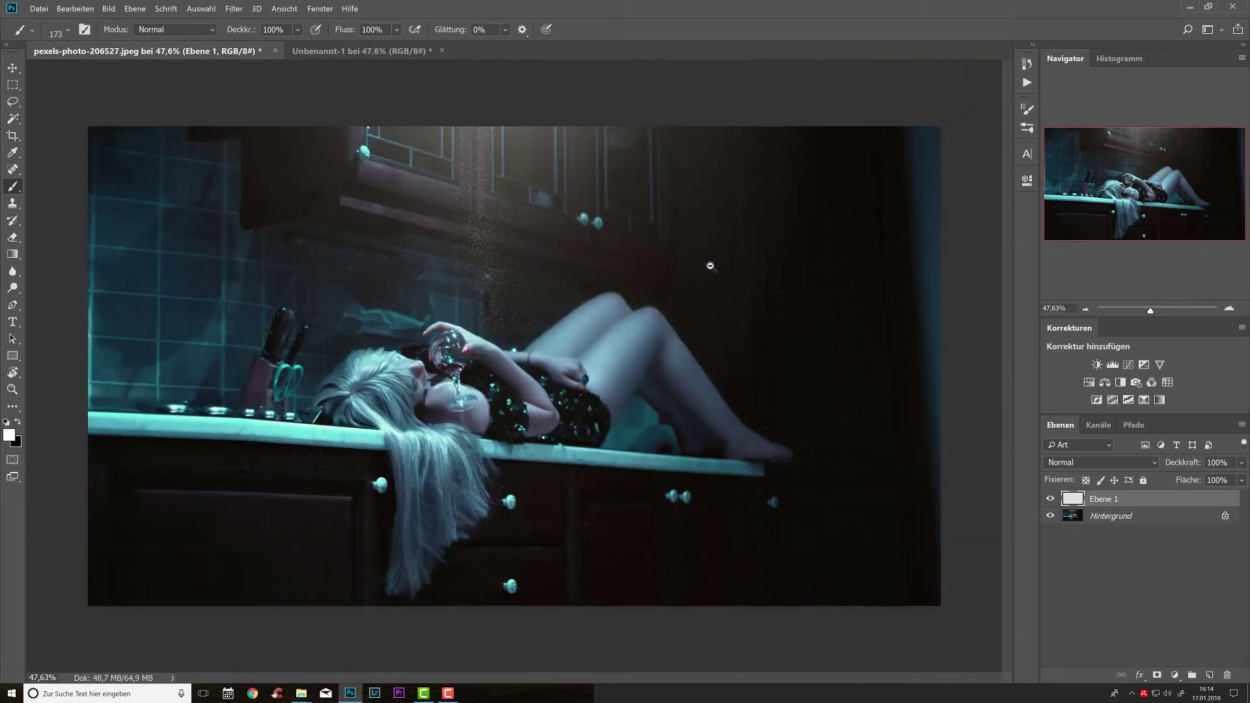
key("ctrl+z")
Step: Add a trial layer Ebene 2, lower its opacity to about 23%, then delete it
left_click(1209, 675)
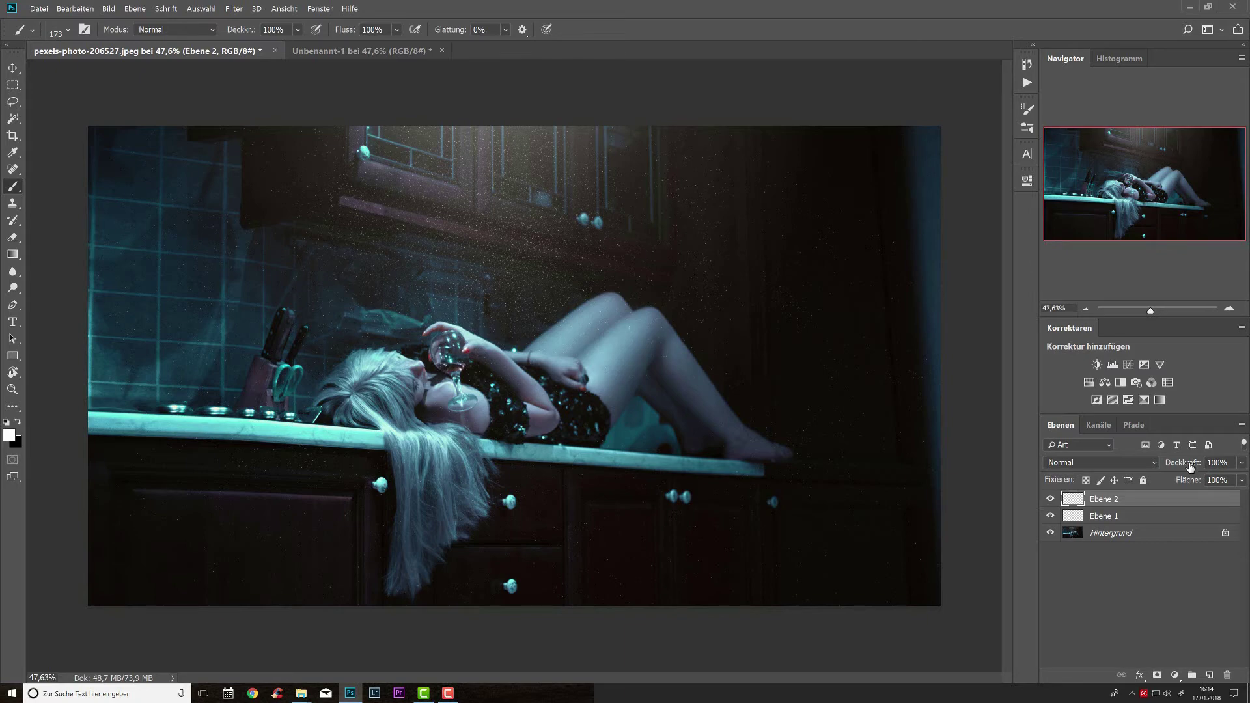
left_click_drag(1191, 466, 1006, 446)
left_click_drag(1177, 464, 1213, 463)
key("Delete")
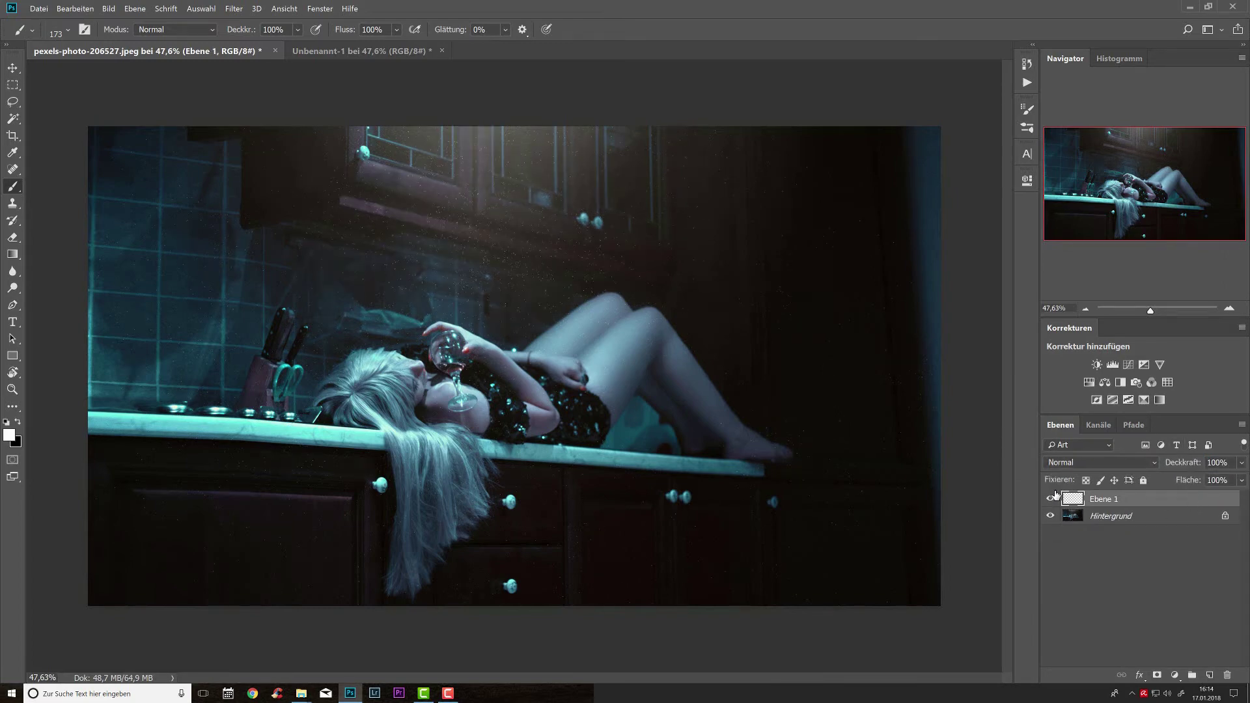
scroll(589, 271, "up", 2)
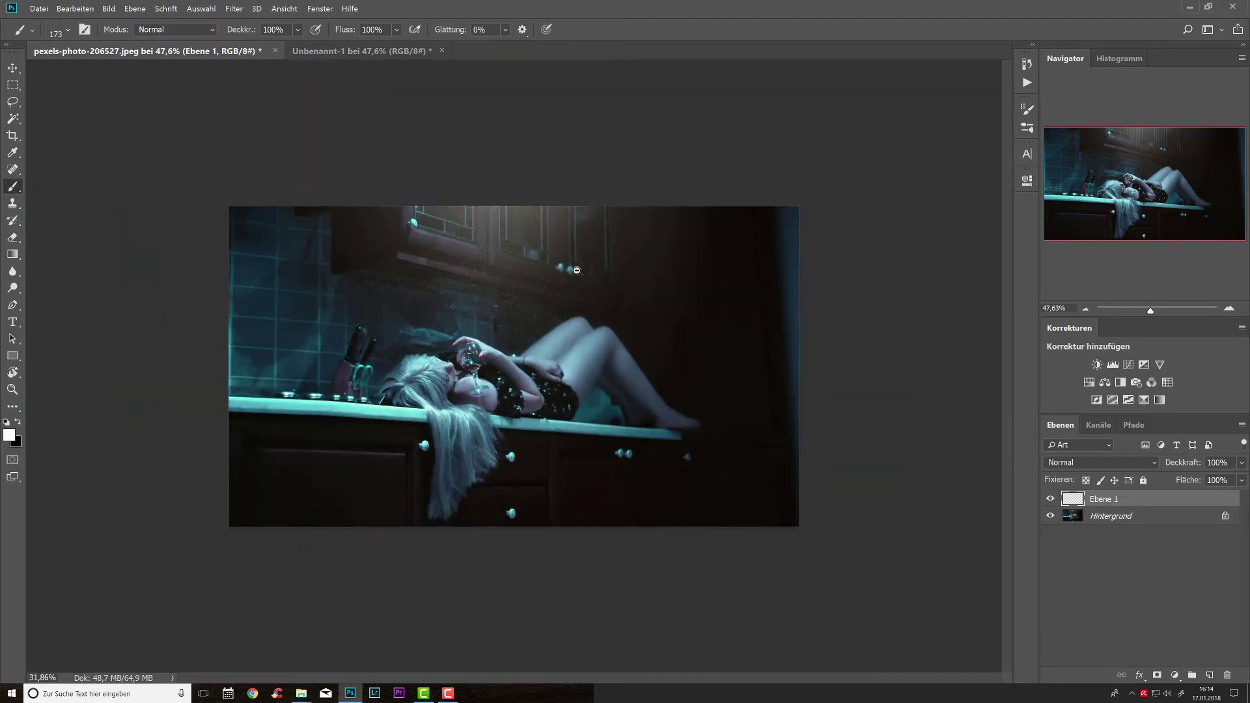
scroll(589, 270, "down", 4)
scroll(583, 315, "up", 2)
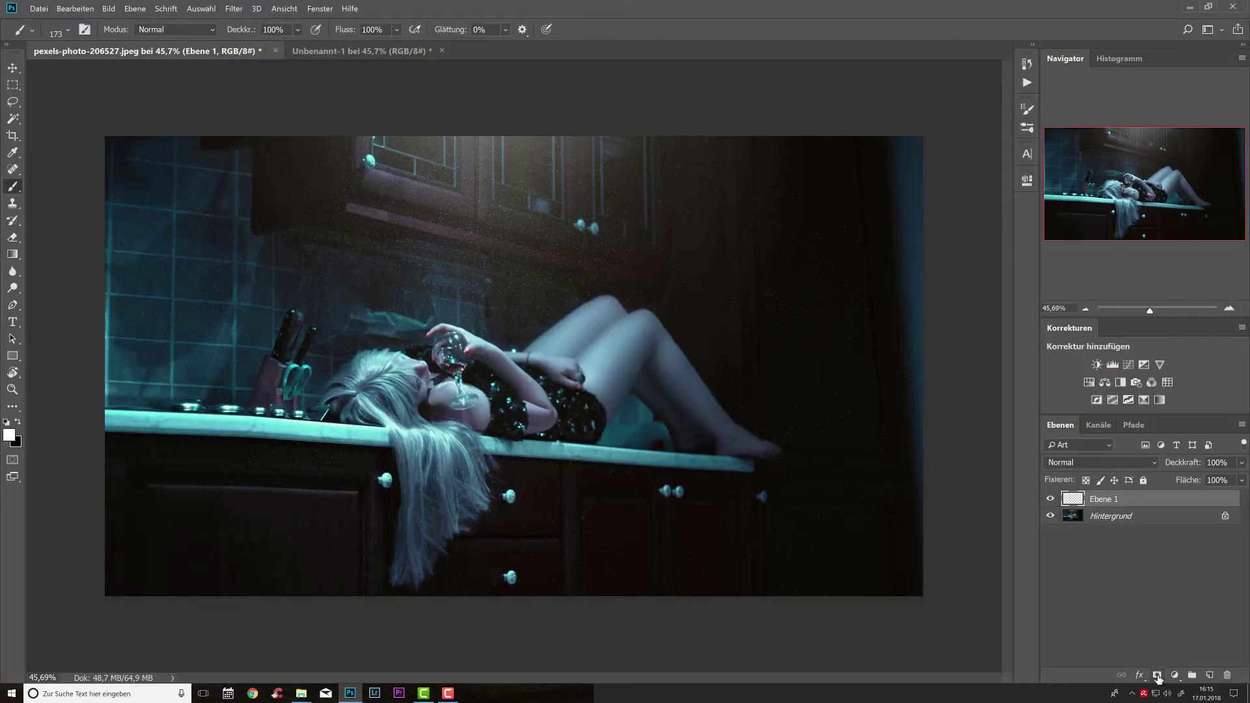
Step: Add a mask to Ebene 1, draw a black-to-white linear gradient on it, and enable Umkehren
left_click(1158, 676)
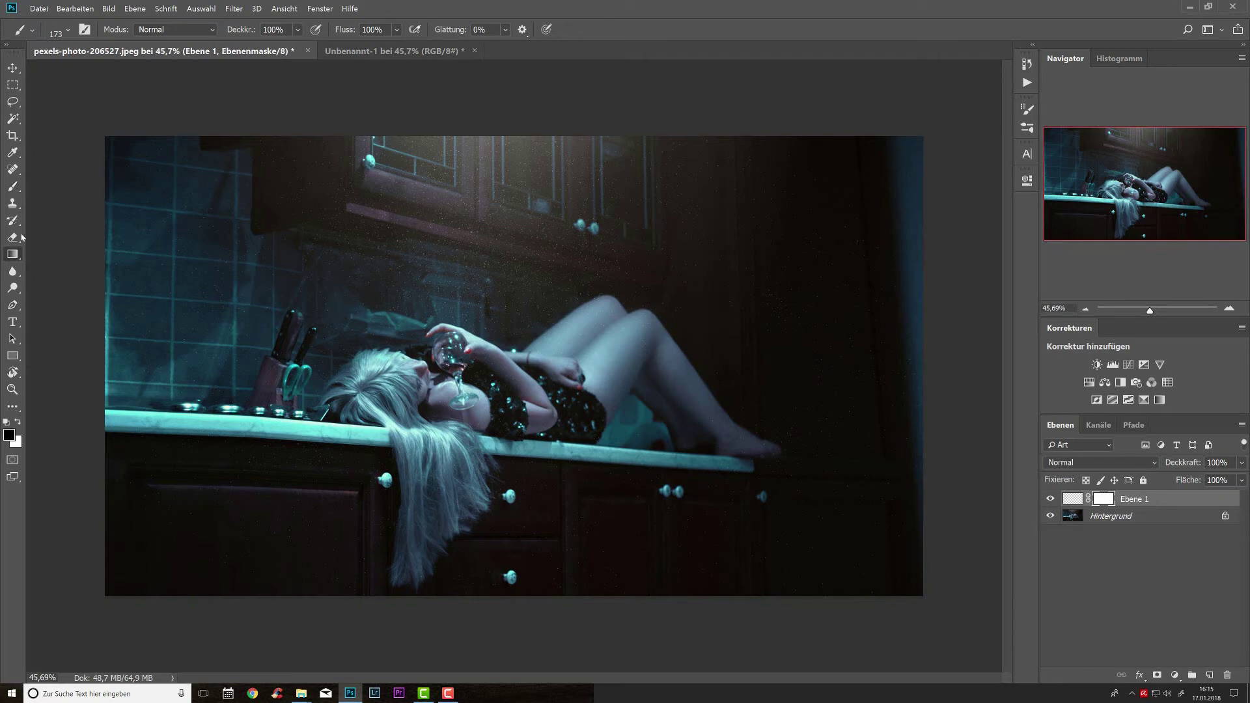
left_click(13, 254)
left_click(70, 30)
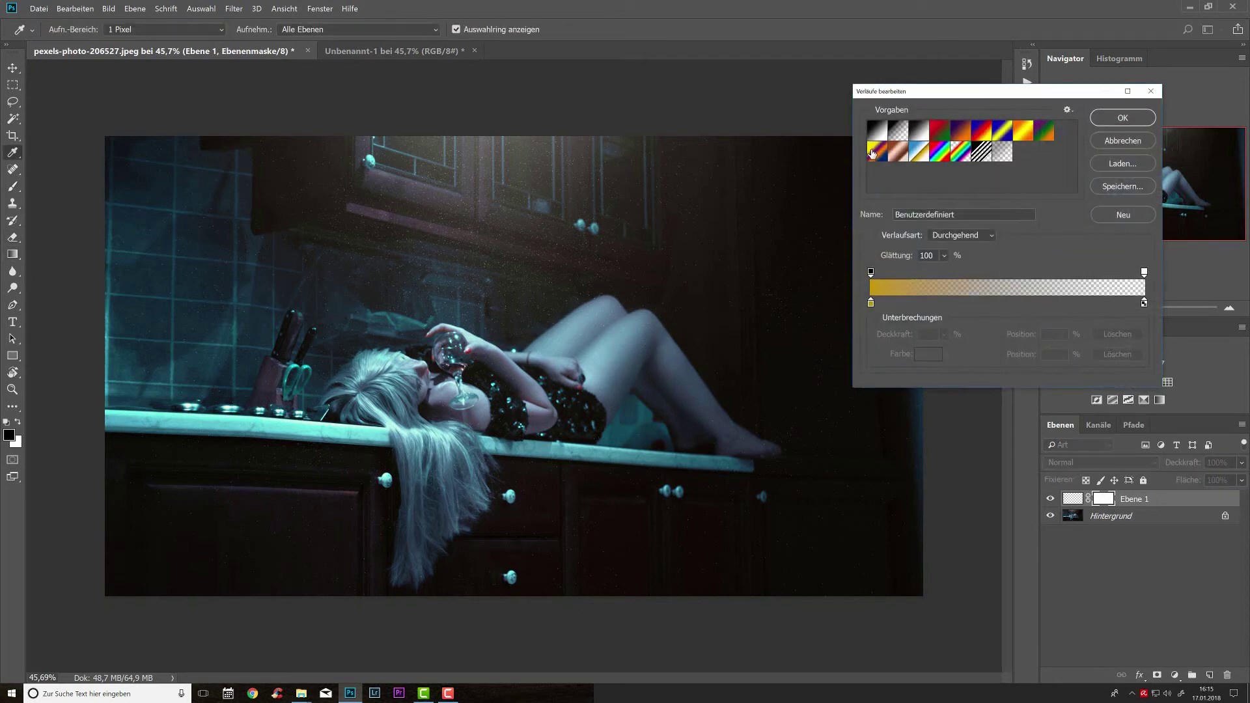
left_click(876, 132)
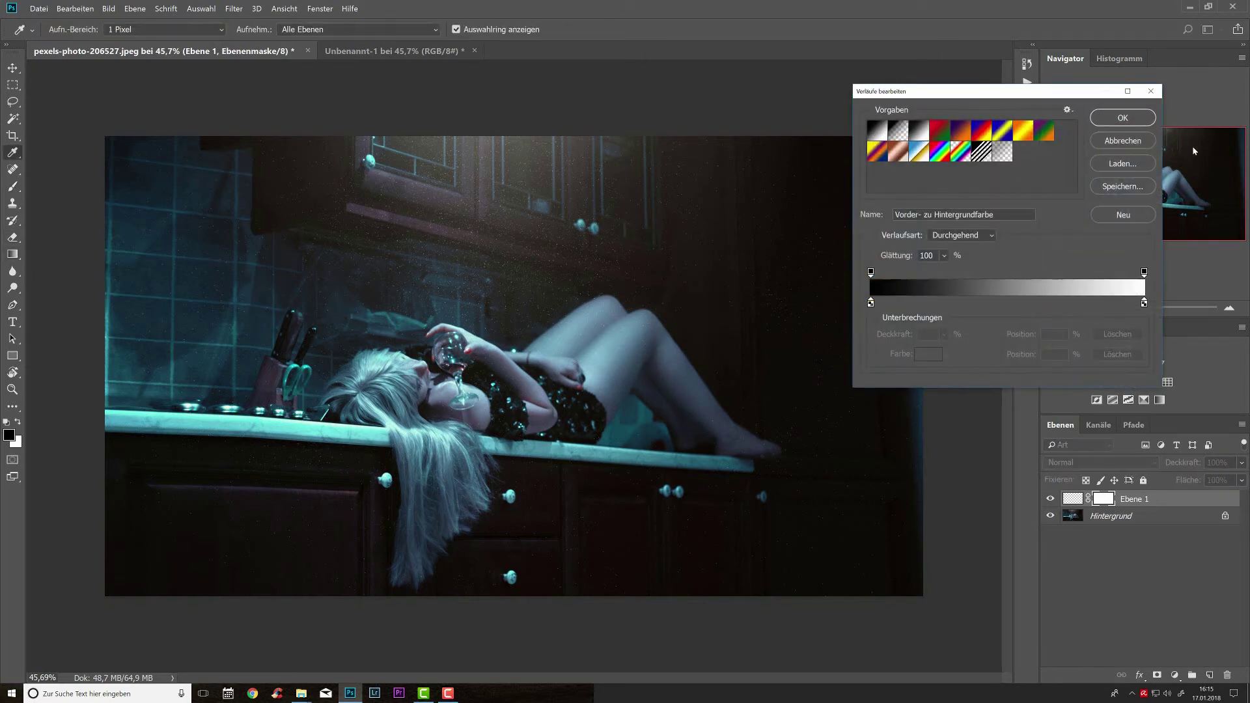
left_click(1120, 120)
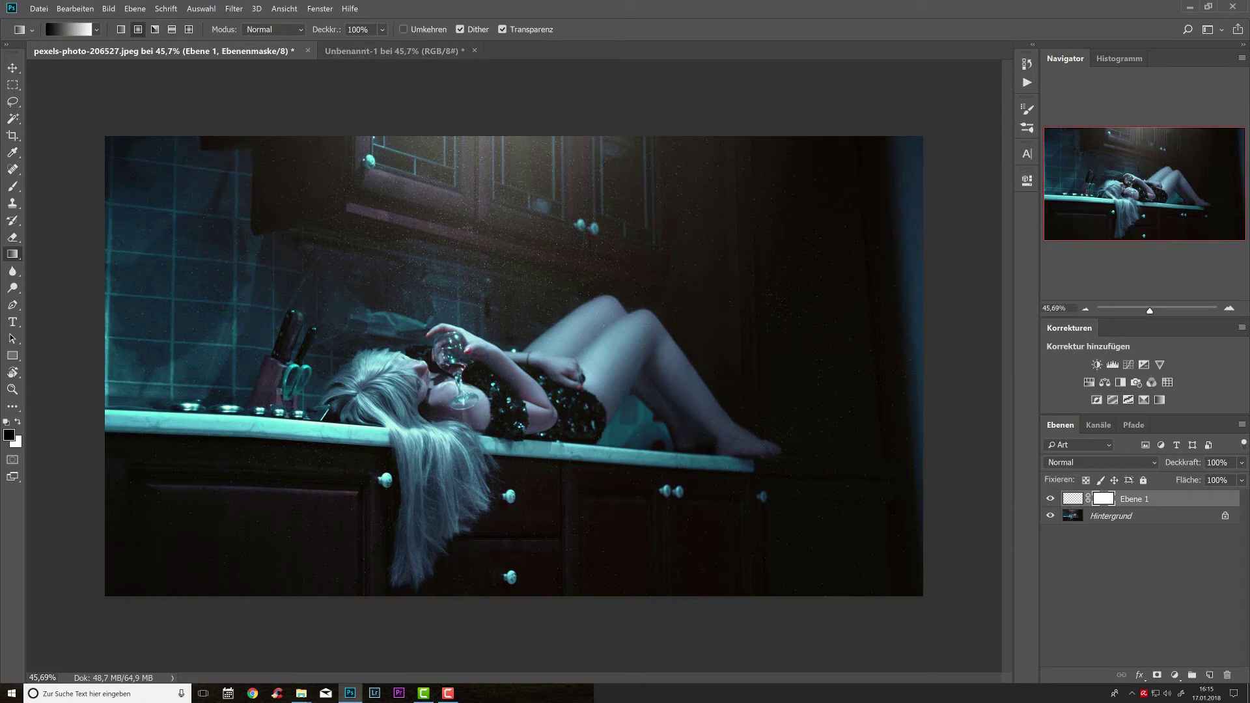
left_click_drag(479, 192, 611, 465)
left_click(417, 31)
Step: Redraw the mask as a radial gradient from the top centre, check it, and fit the view
left_click(1099, 502, "alt")
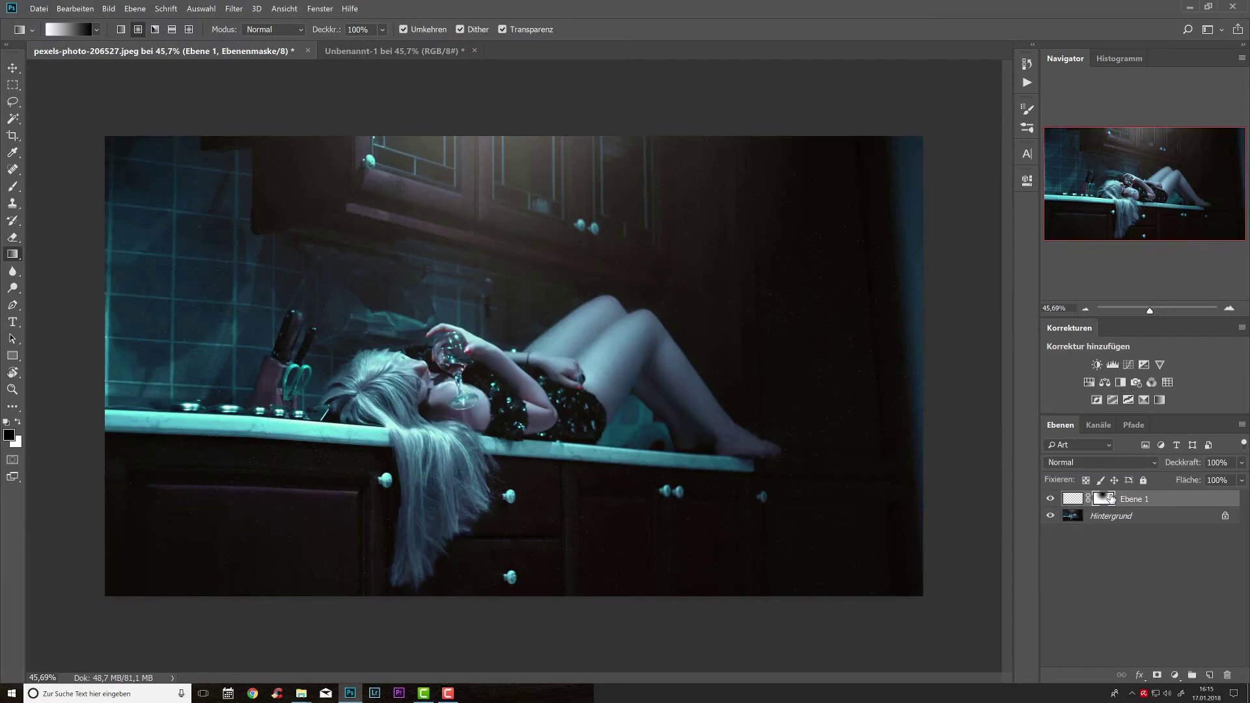
left_click(1107, 498, "alt")
left_click_drag(473, 172, 554, 296)
left_click(1106, 498, "alt")
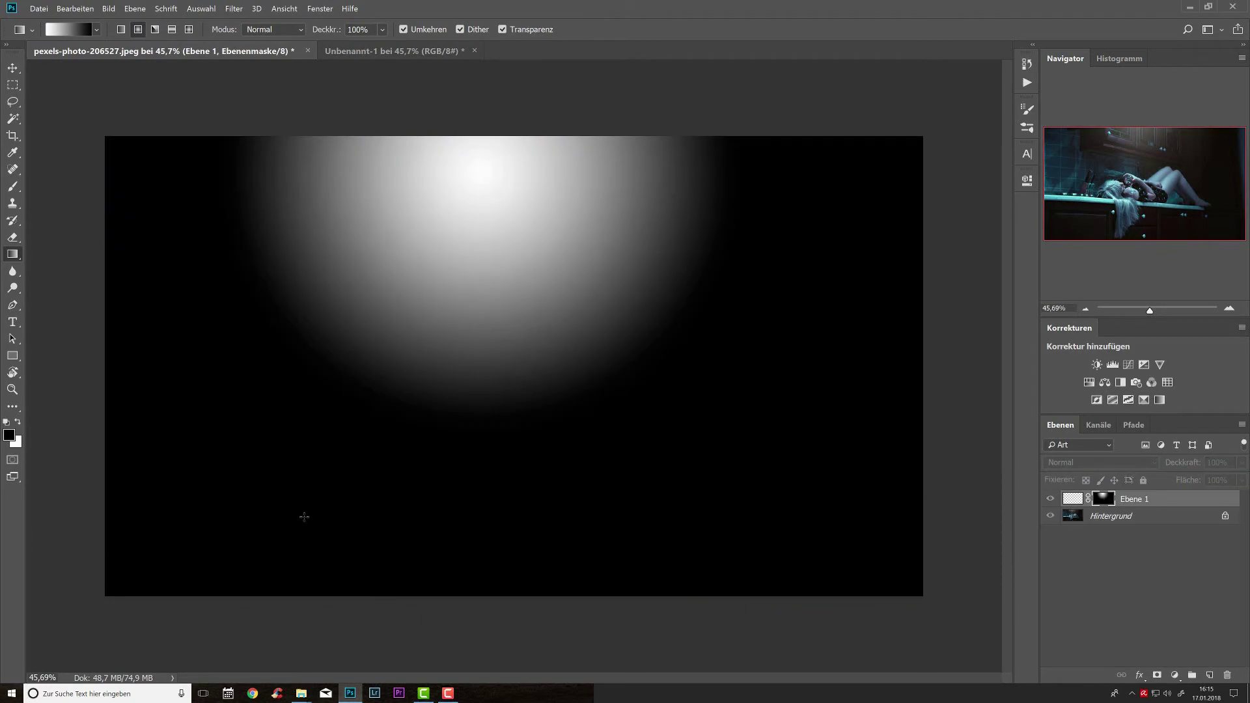
left_click(1100, 505, "alt")
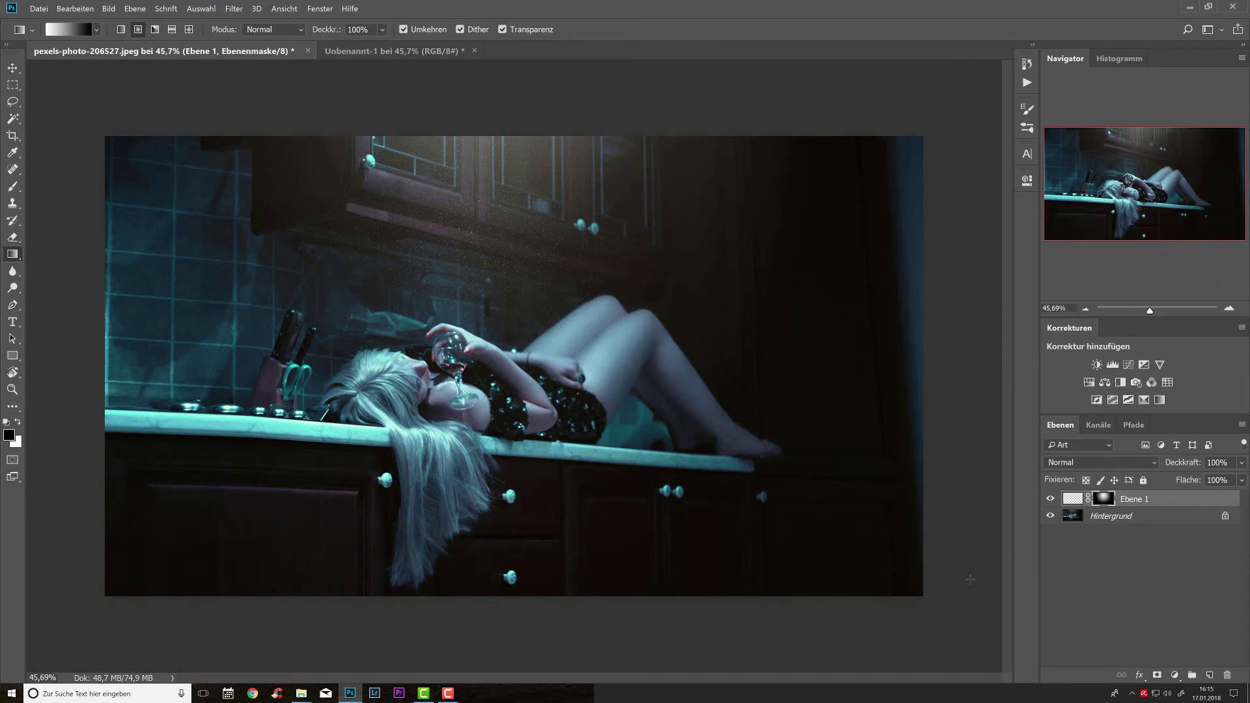
left_click(678, 382, "alt")
key("ctrl+0")
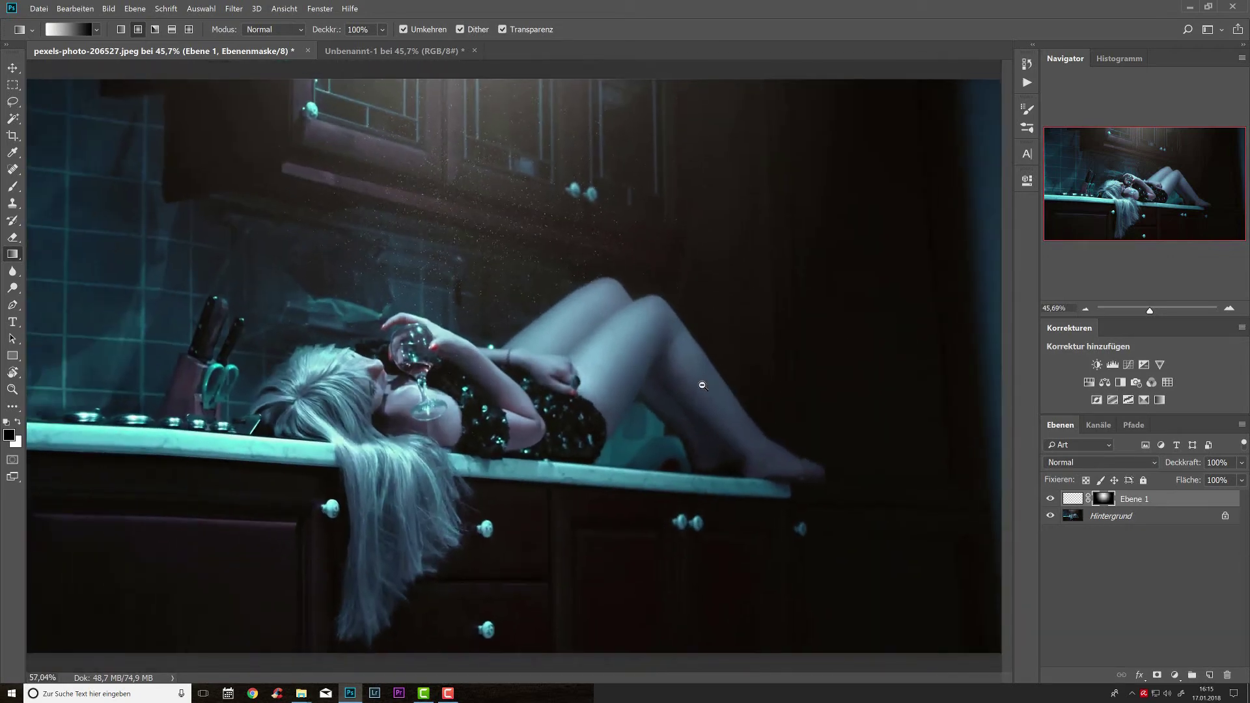
Step: Disable and re-enable Ebene 1's mask to compare the result
left_click_drag(1113, 501, 1107, 500)
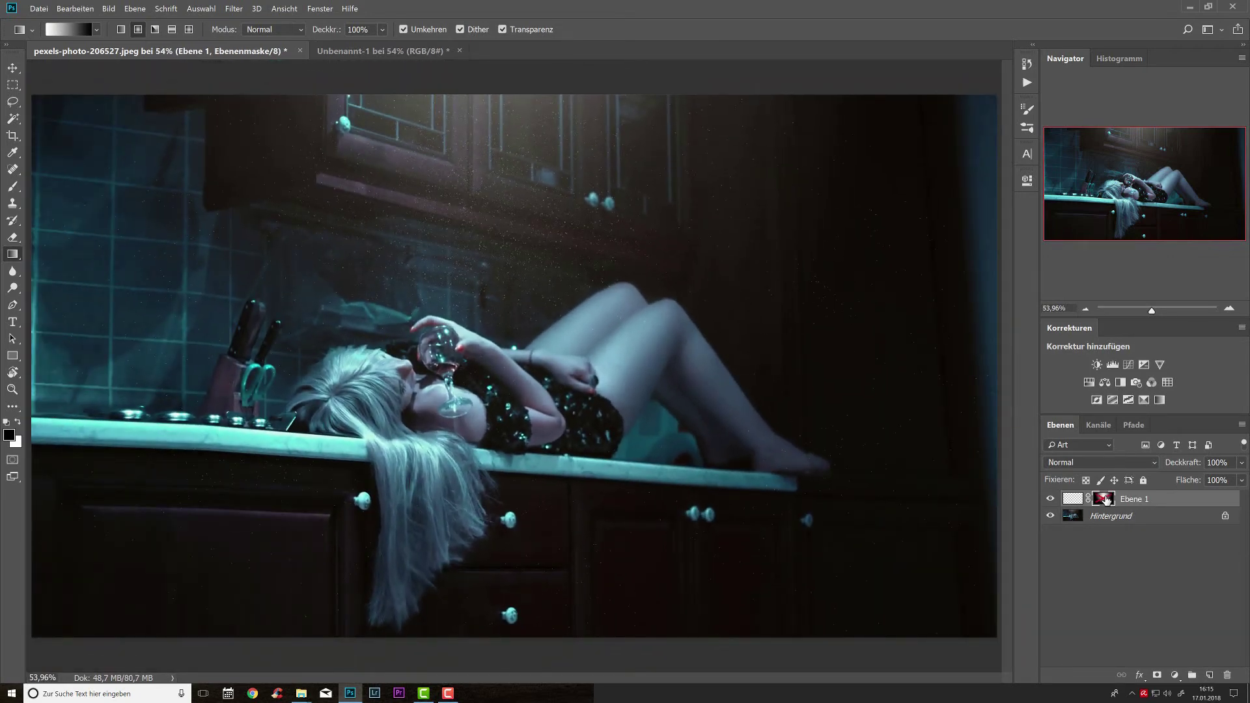
left_click(1105, 501, "shift")
left_click(1103, 500, "shift")
Step: Switch to the Brush tool with the Rund weich soft round preset
key("b")
right_click(923, 190)
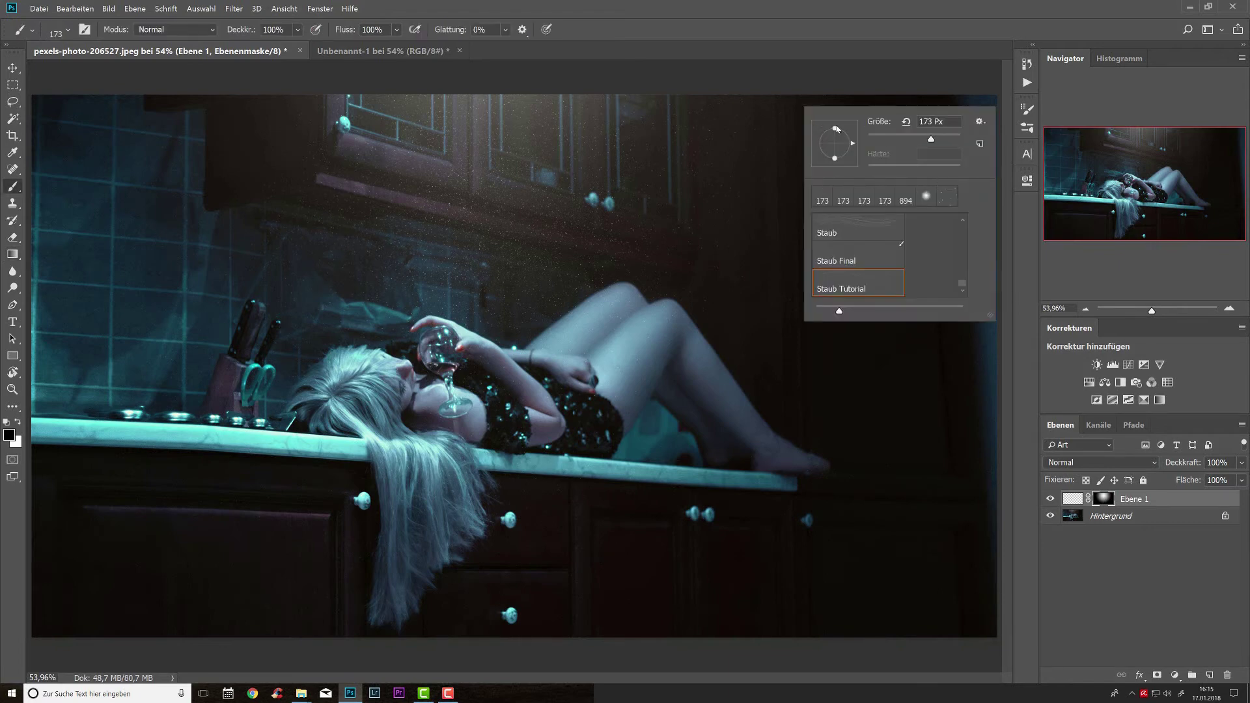
left_click_drag(962, 285, 966, 218)
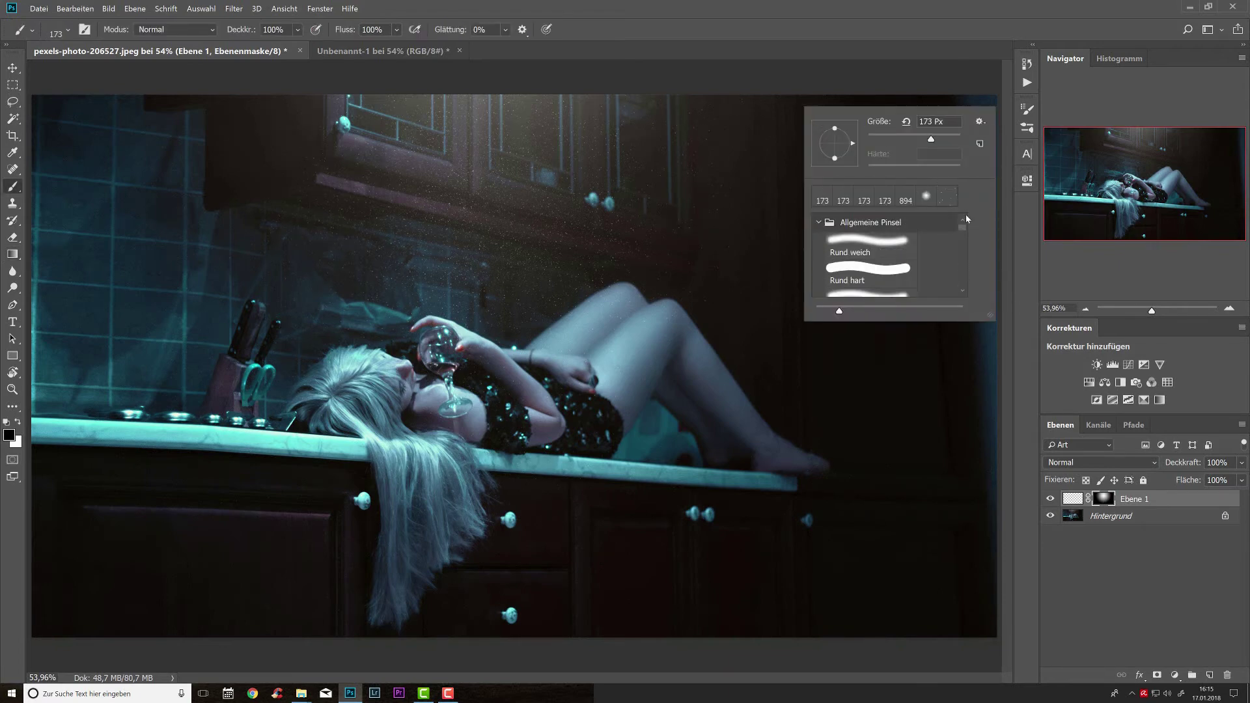
left_click(897, 242)
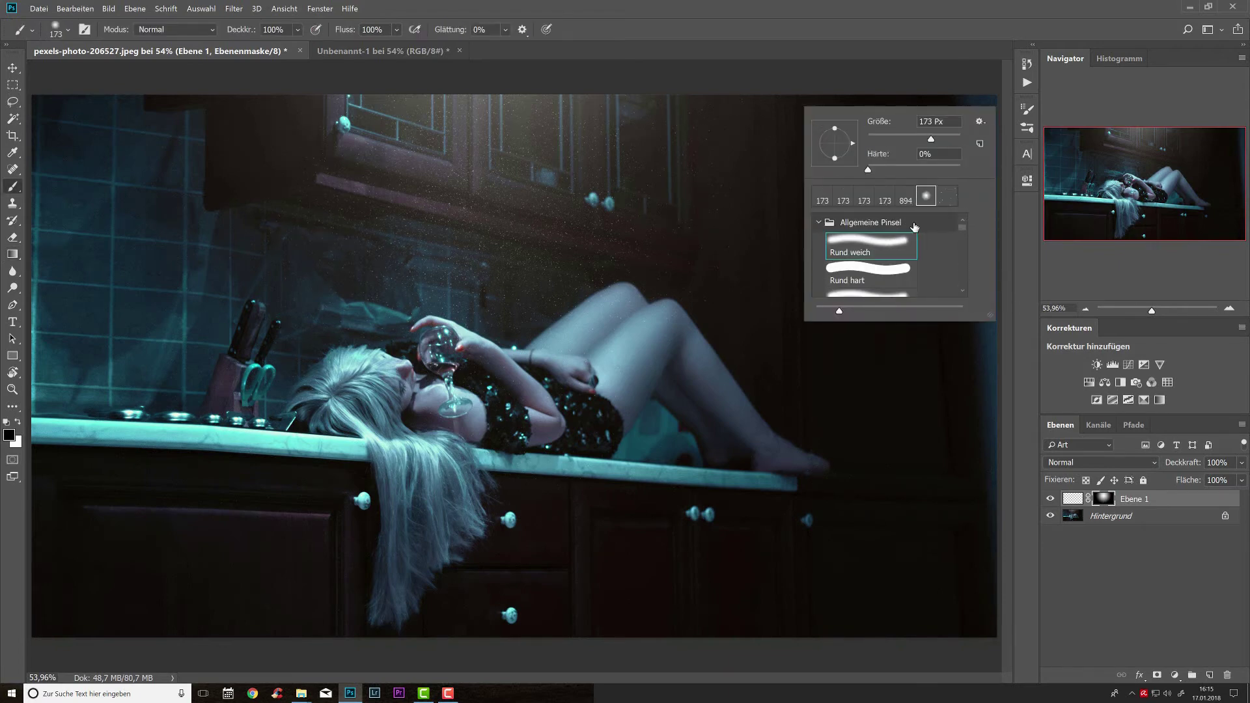
left_click(945, 135)
left_click(829, 68)
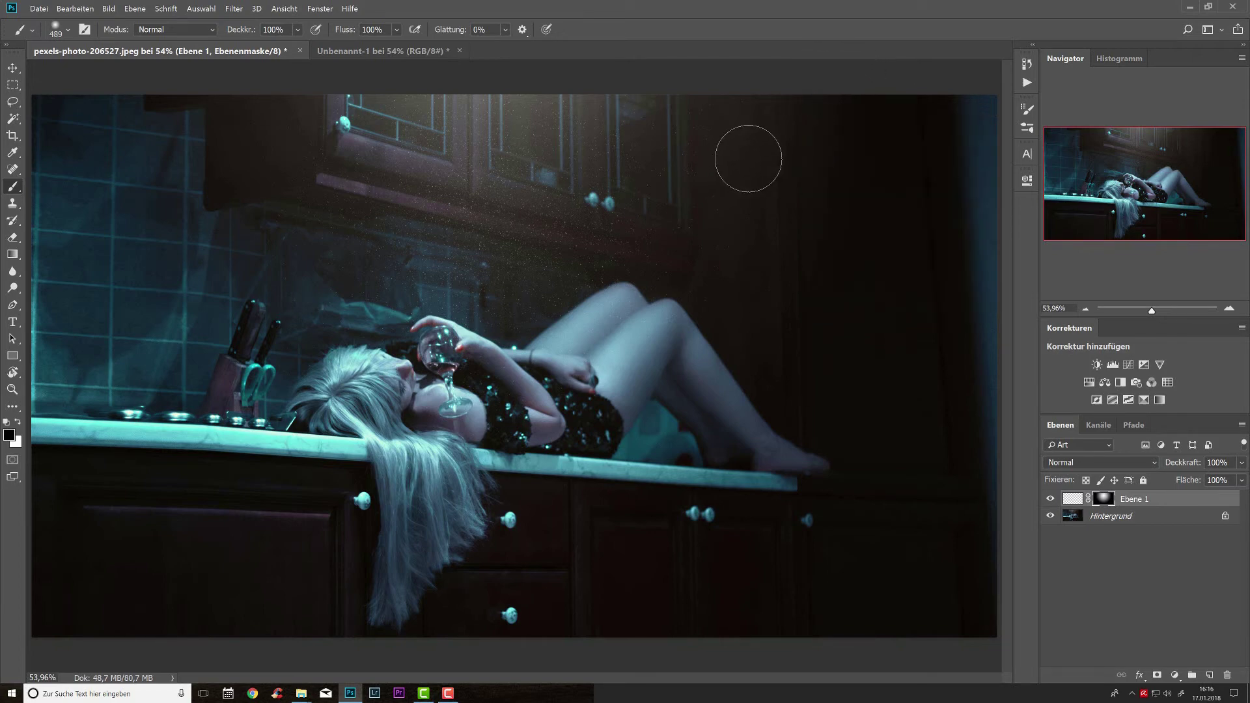
Step: Make white the paint colour with 21% flow and a 1514 px brush size
key("x")
mouse_move(339, 34)
left_mouse_down()
mouse_move(270, 33)
mouse_move(281, 34)
left_mouse_up()
right_click(446, 305)
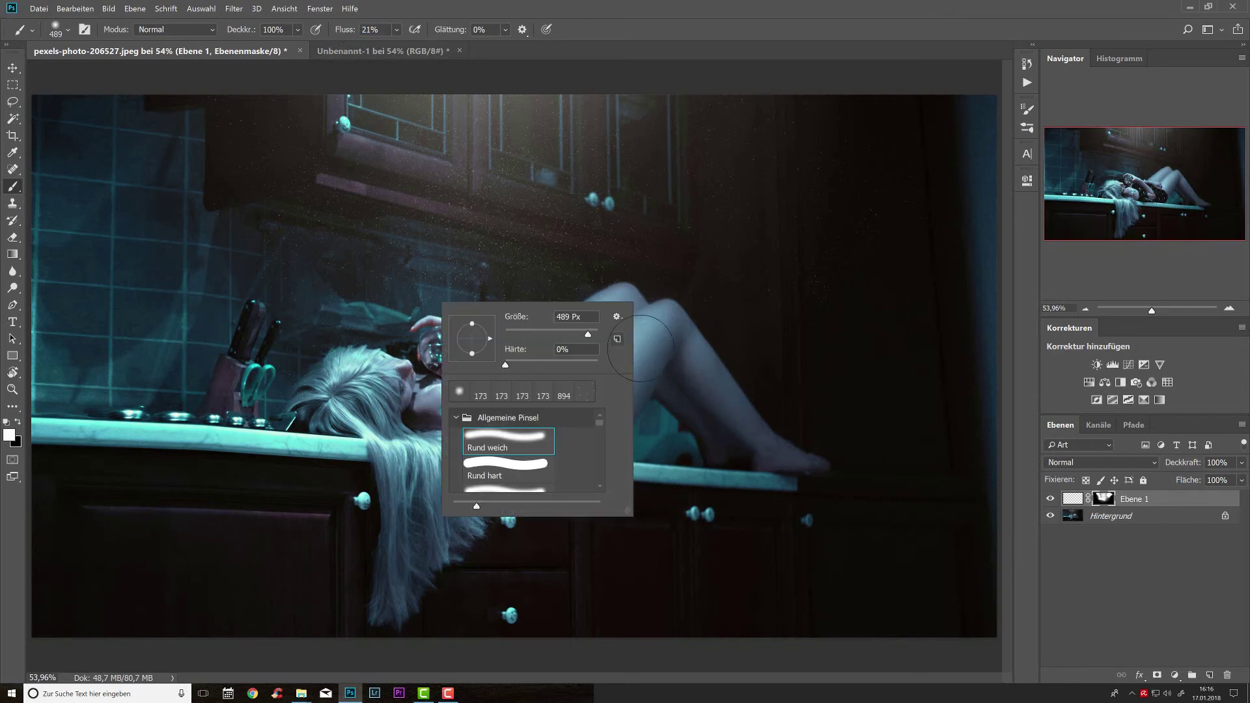
left_click(577, 316)
type("1514")
key("Return")
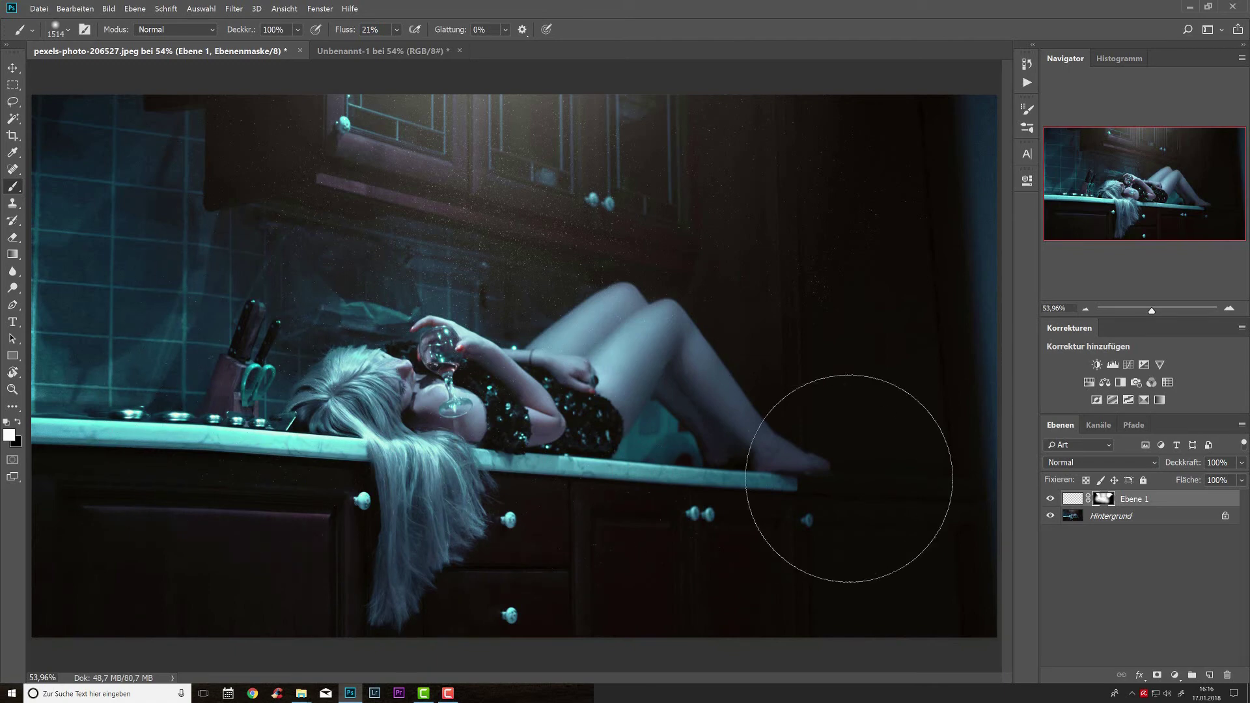
scroll(535, 323, "down", 2)
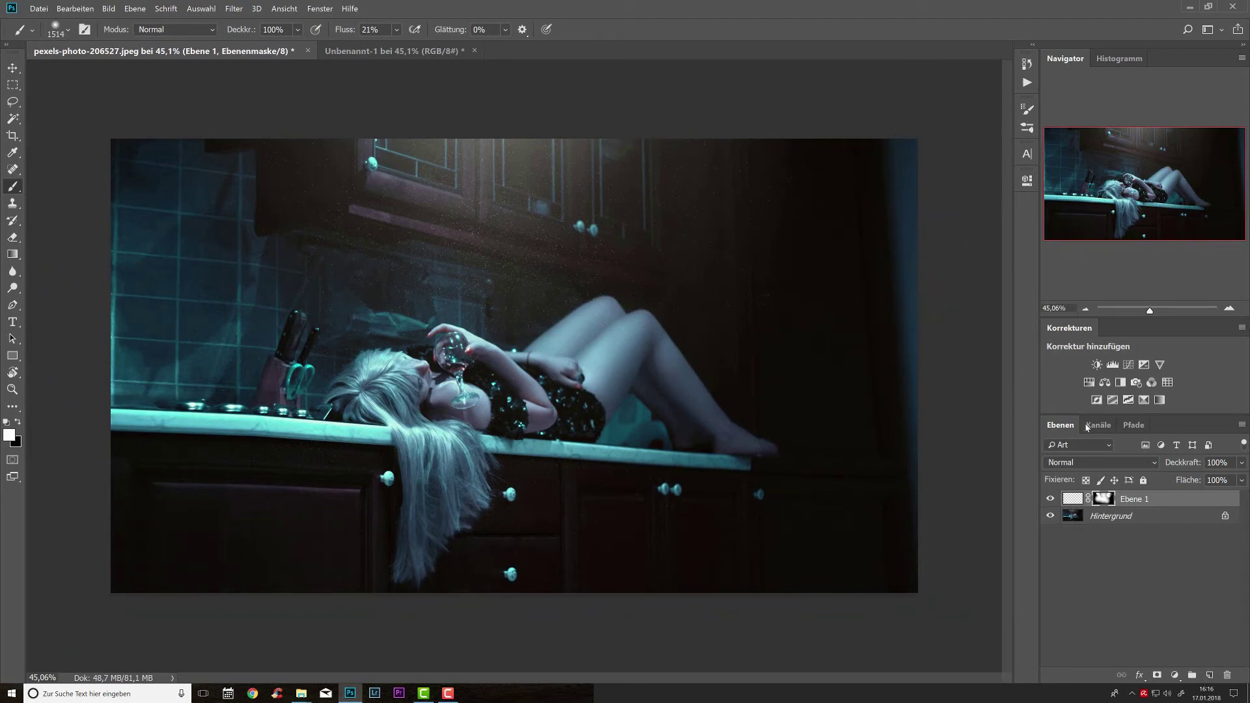
Step: Add a Farbbalance adjustment layer and shift its shadows toward cyan (-29)
left_click(1105, 383)
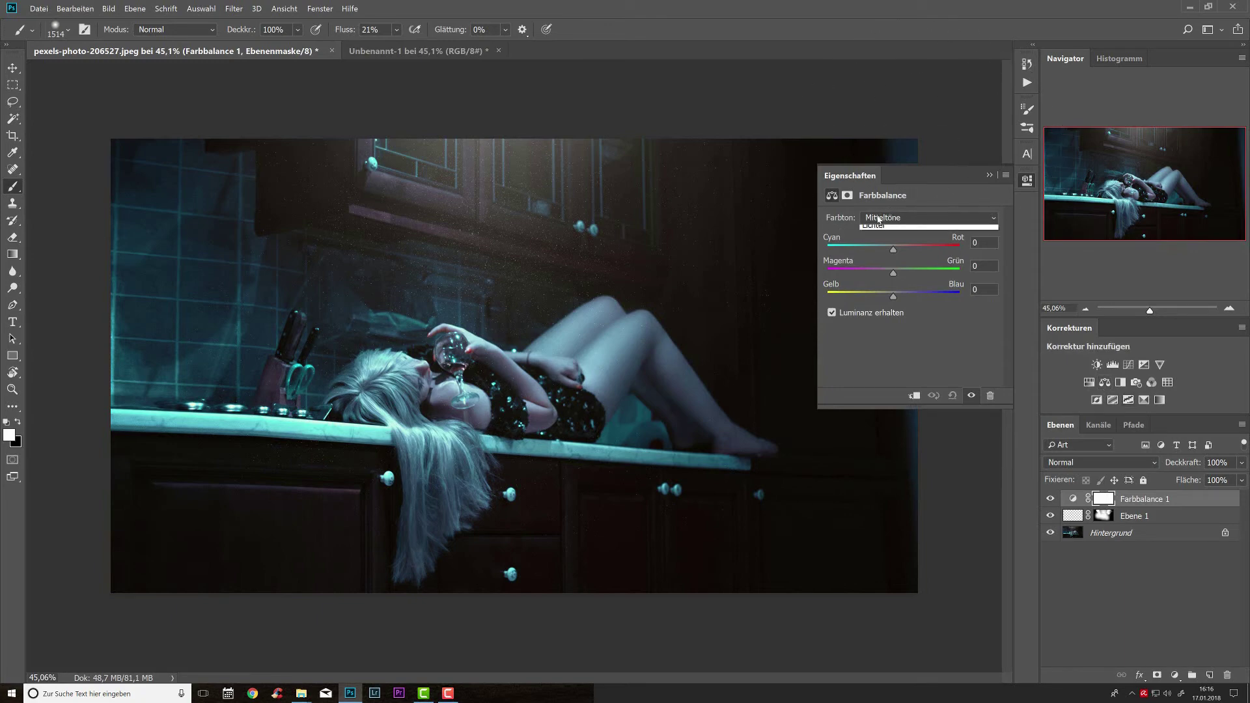
left_click(883, 222)
left_click(886, 231)
mouse_move(894, 252)
left_mouse_down()
mouse_move(861, 247)
mouse_move(874, 252)
left_mouse_up()
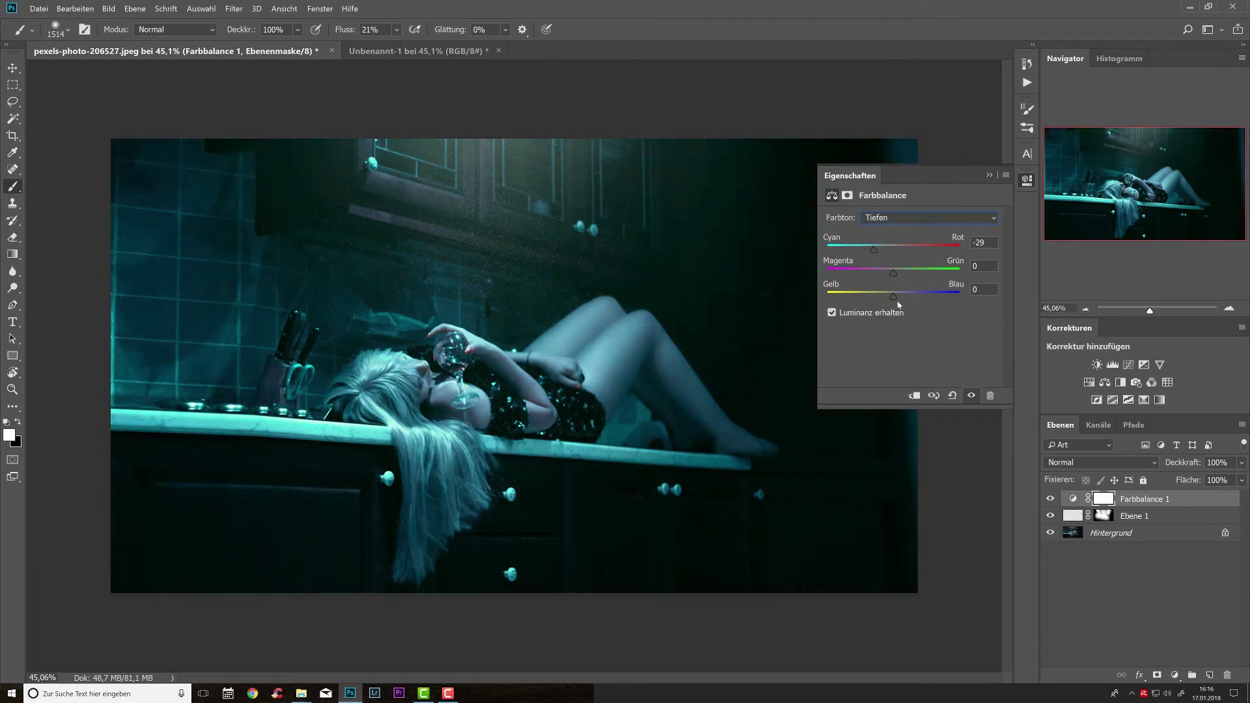
left_click_drag(894, 296, 897, 296)
Step: Set the Farbbalance highlights (Lichter) to +29, -10, -15
left_click(914, 220)
left_click(897, 250)
mouse_move(893, 250)
left_mouse_down()
mouse_move(931, 250)
mouse_move(881, 274)
mouse_move(881, 298)
mouse_move(948, 297)
mouse_move(884, 304)
left_mouse_up()
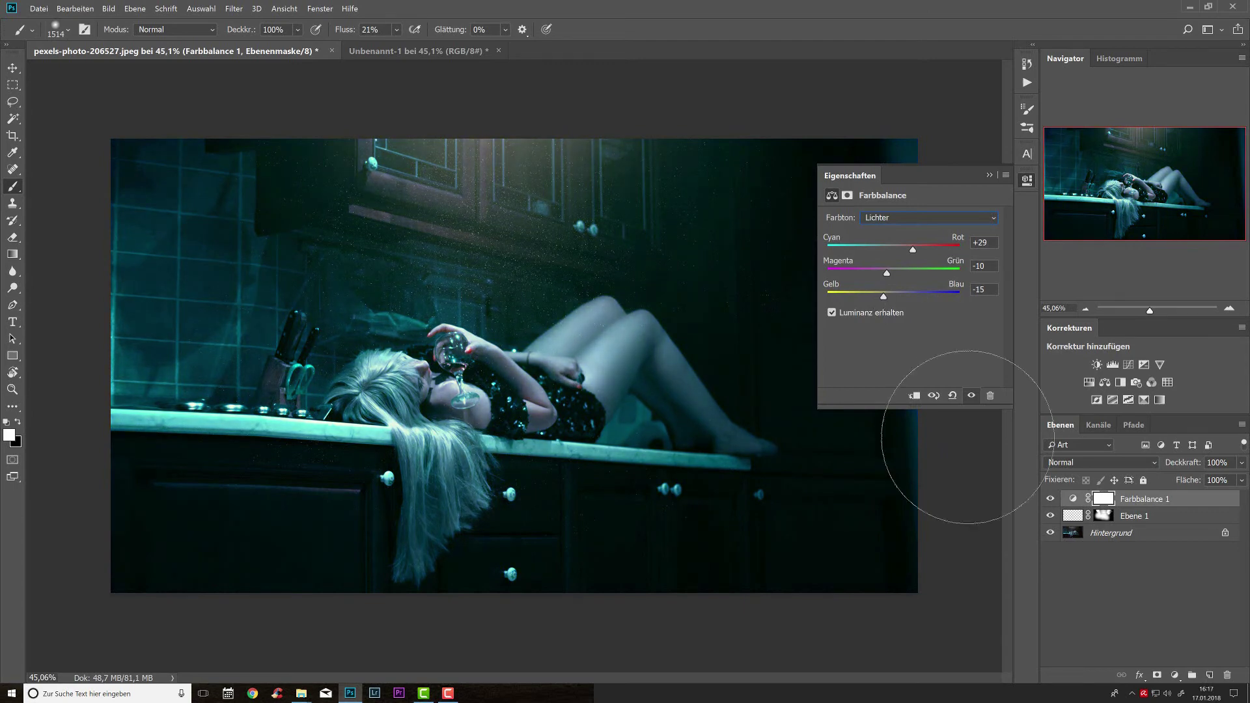
left_click(1113, 365)
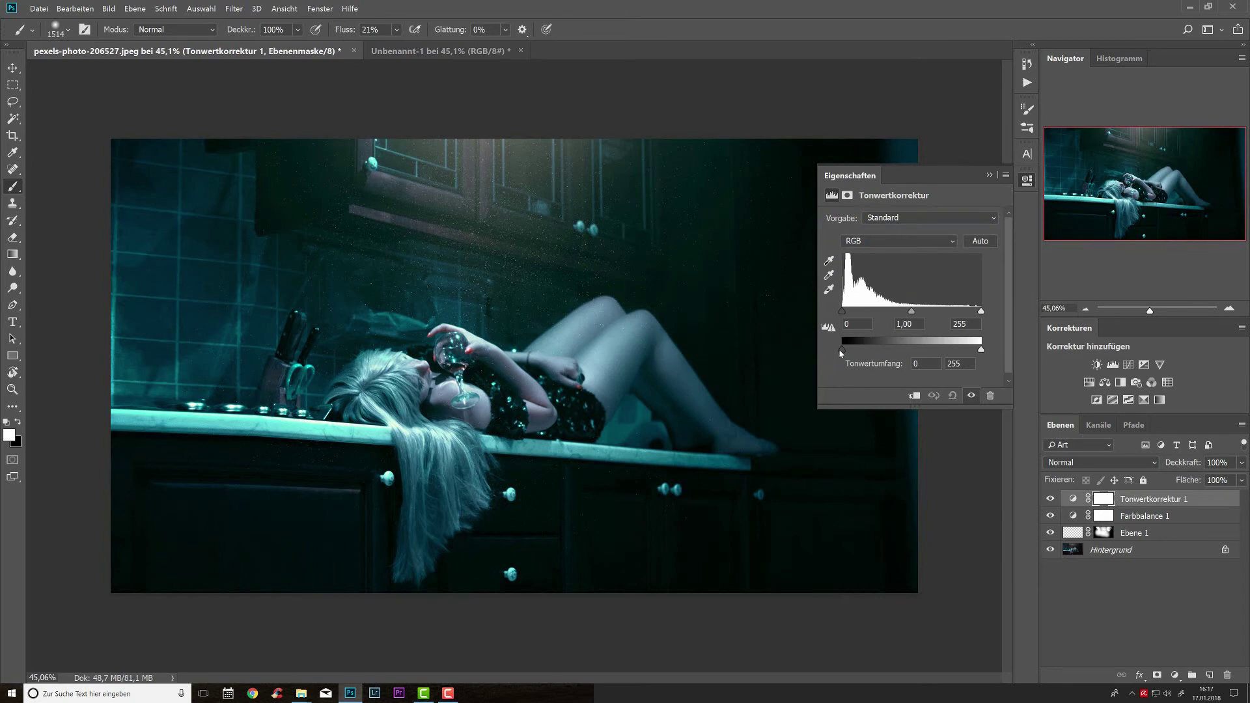
Step: Set Tonwertkorrektur 1's output black to 11 and input white to 248
left_click_drag(842, 350, 848, 351)
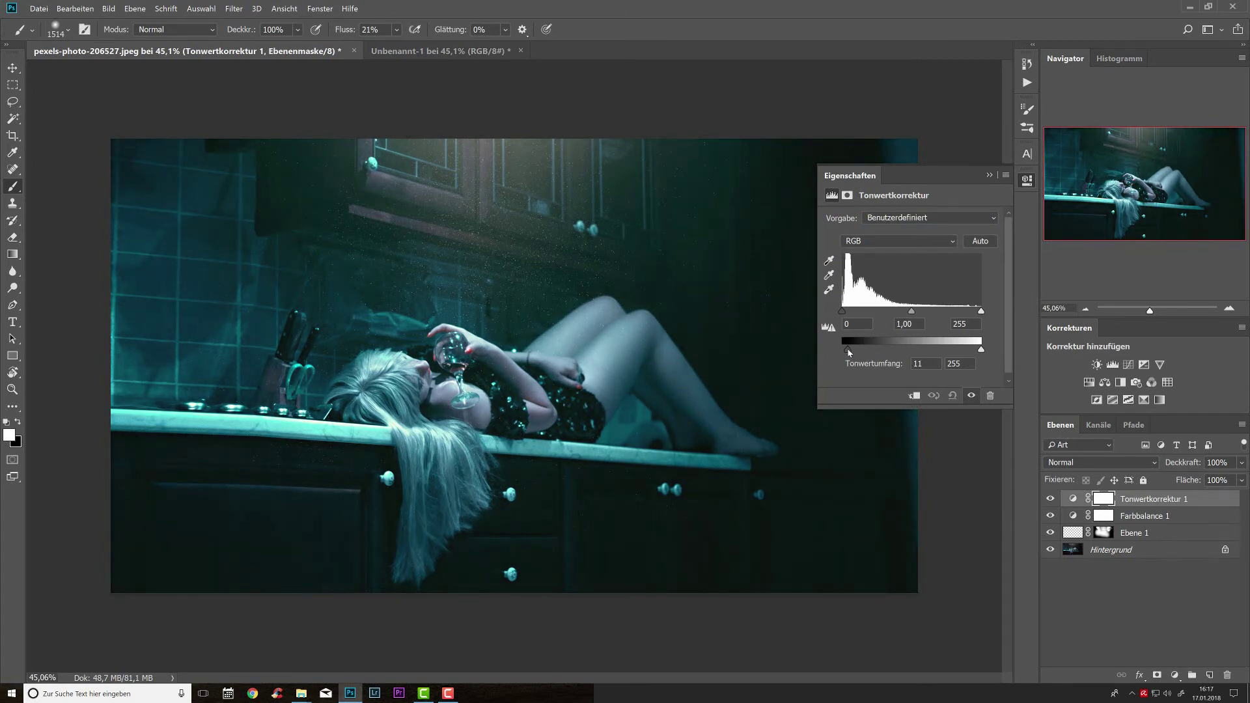
left_click_drag(848, 350, 848, 350)
left_click_drag(981, 311, 977, 312)
Step: Paint black on Ebene 1's mask to hide the dust over the lower-left cabinets
left_click(1112, 531)
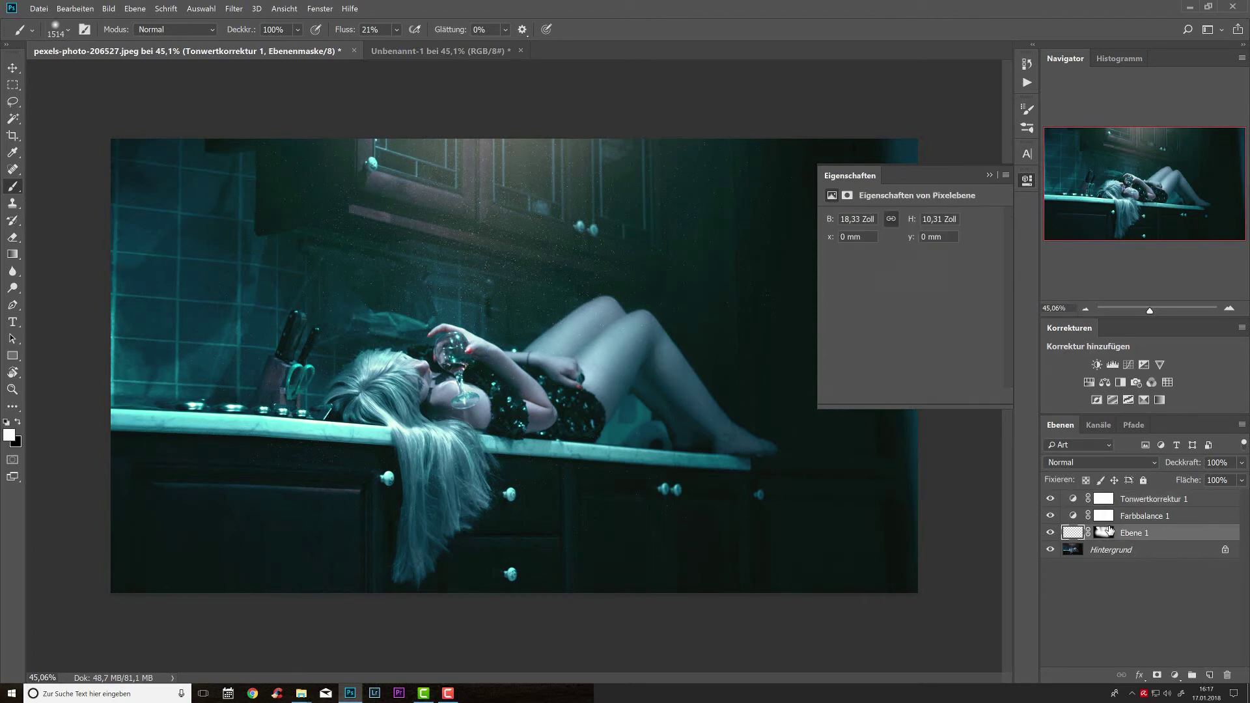
scroll(451, 435, "up", 4)
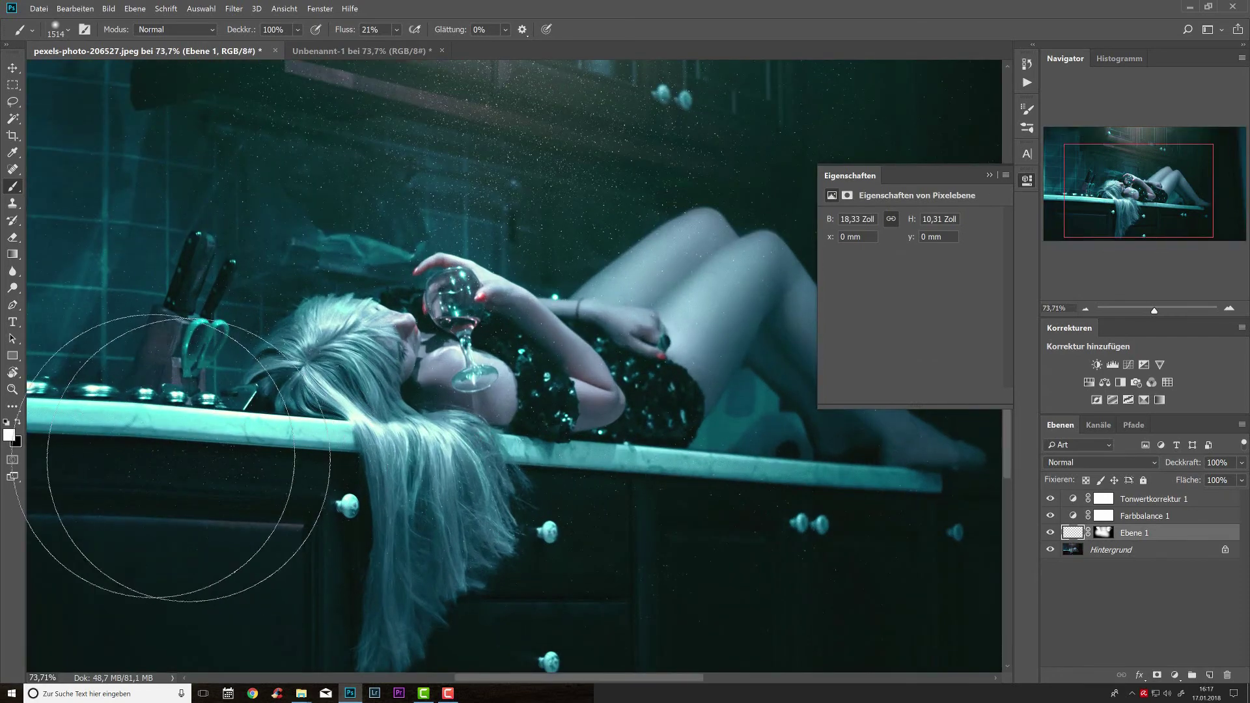
left_click_drag(194, 477, 168, 474)
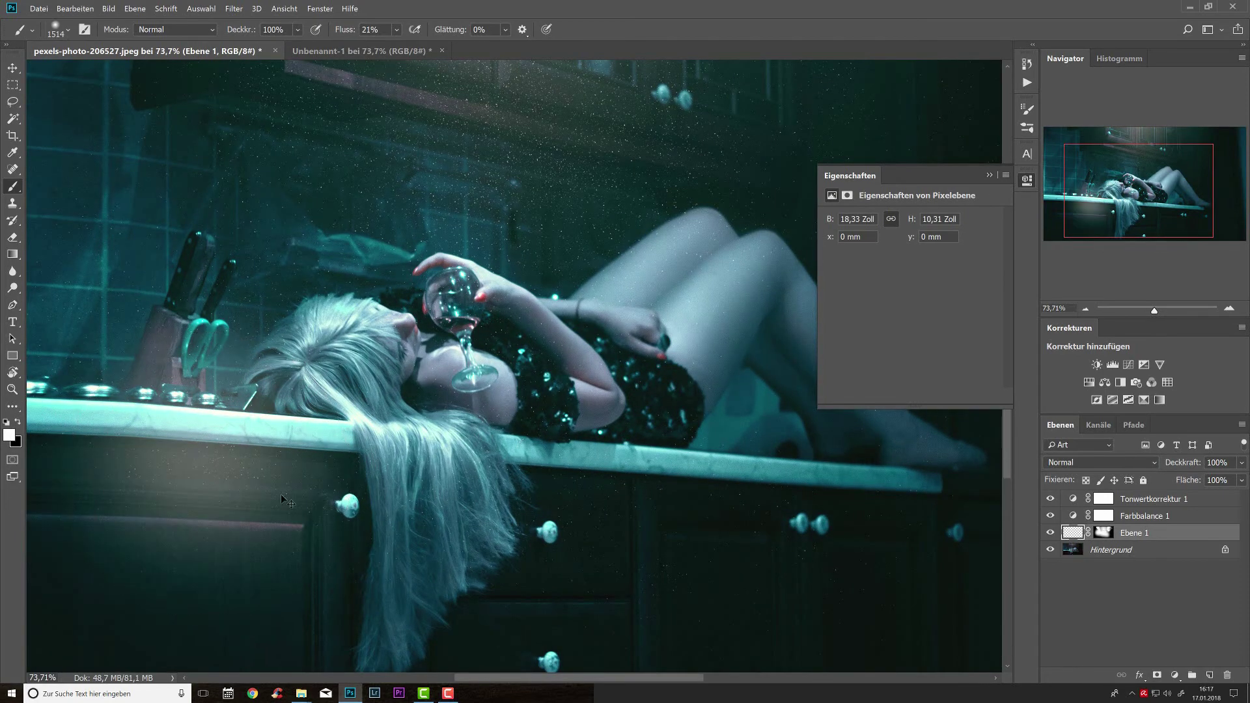
key("ctrl+z")
left_click(1102, 533)
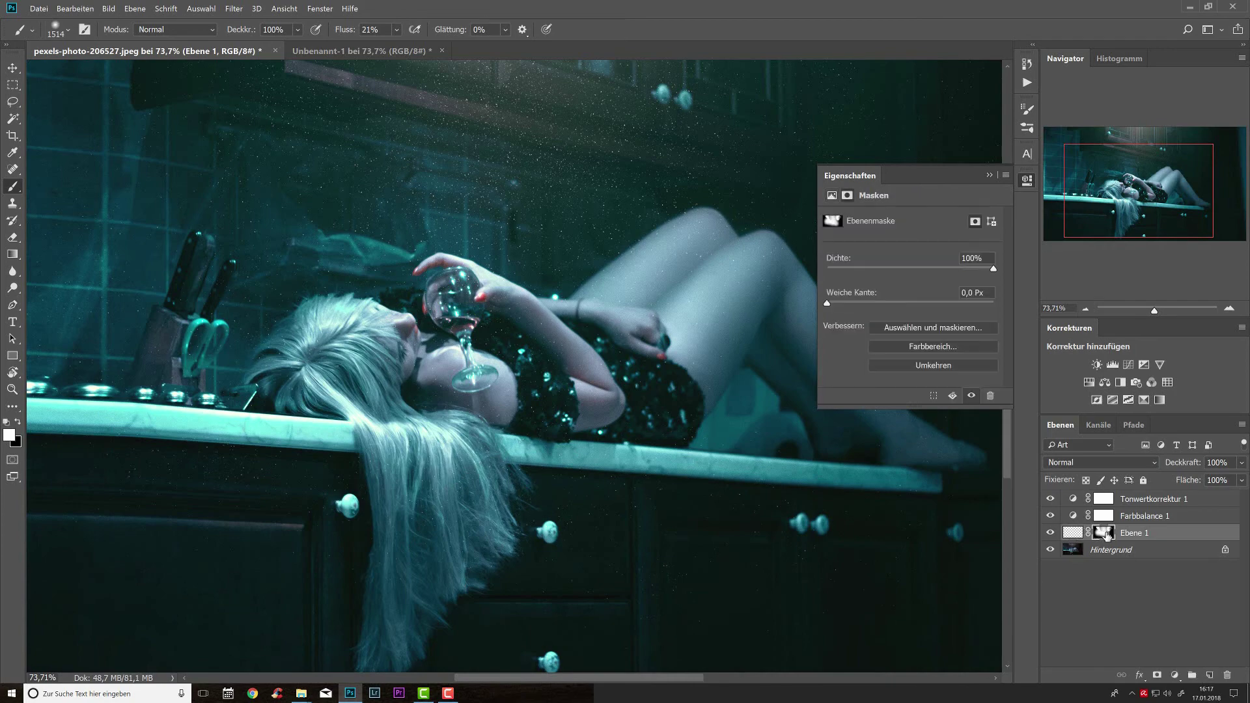
key("x")
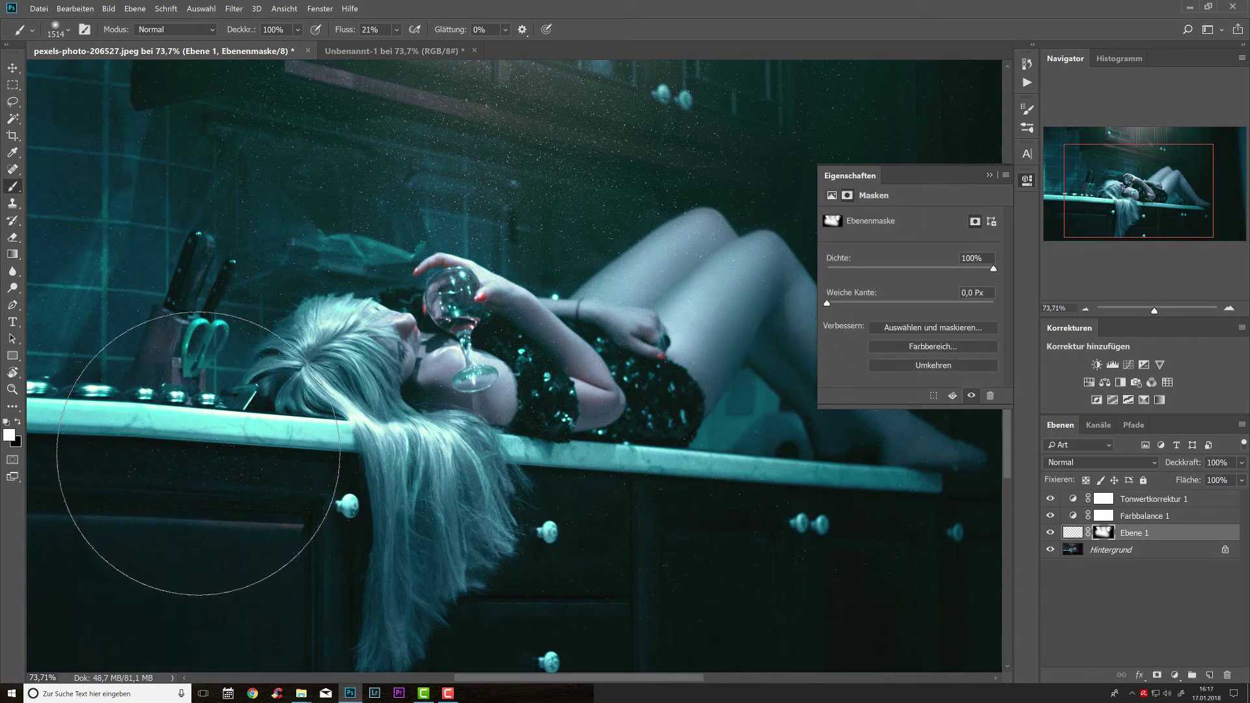
left_click_drag(195, 483, 677, 565)
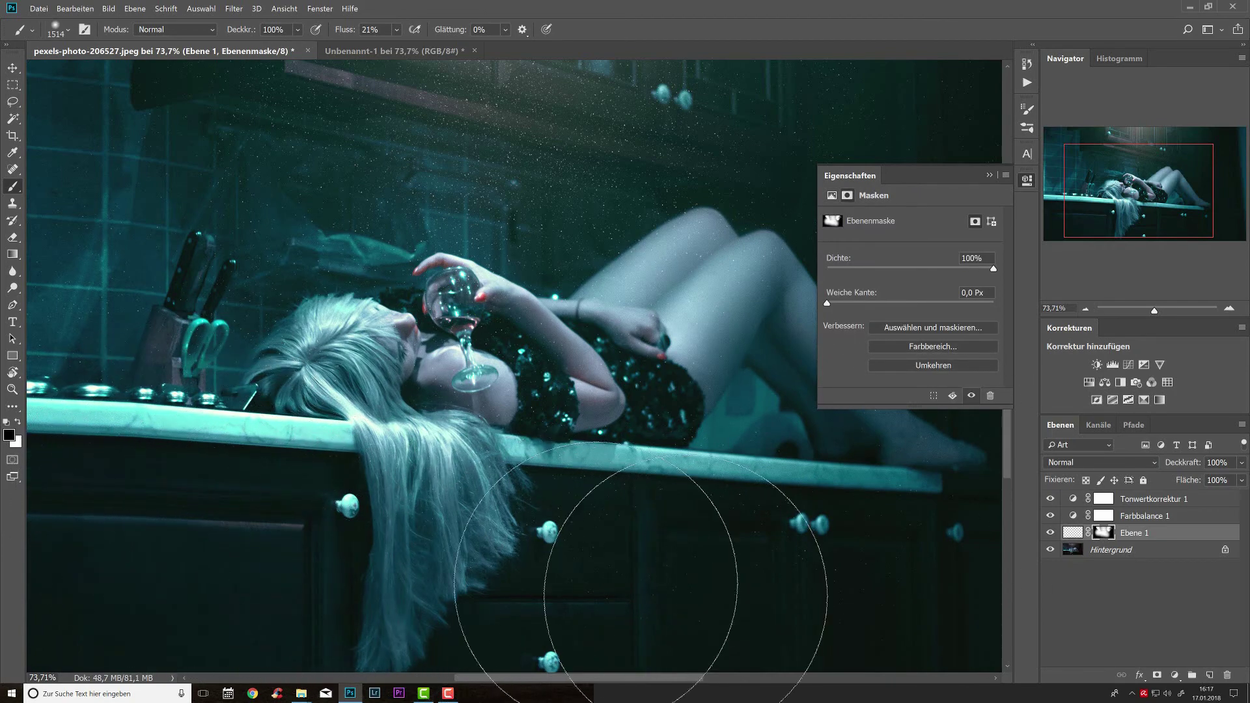
Step: Lower the Ebene 1 dust layer's opacity to 67%
scroll(677, 565, "down", 4)
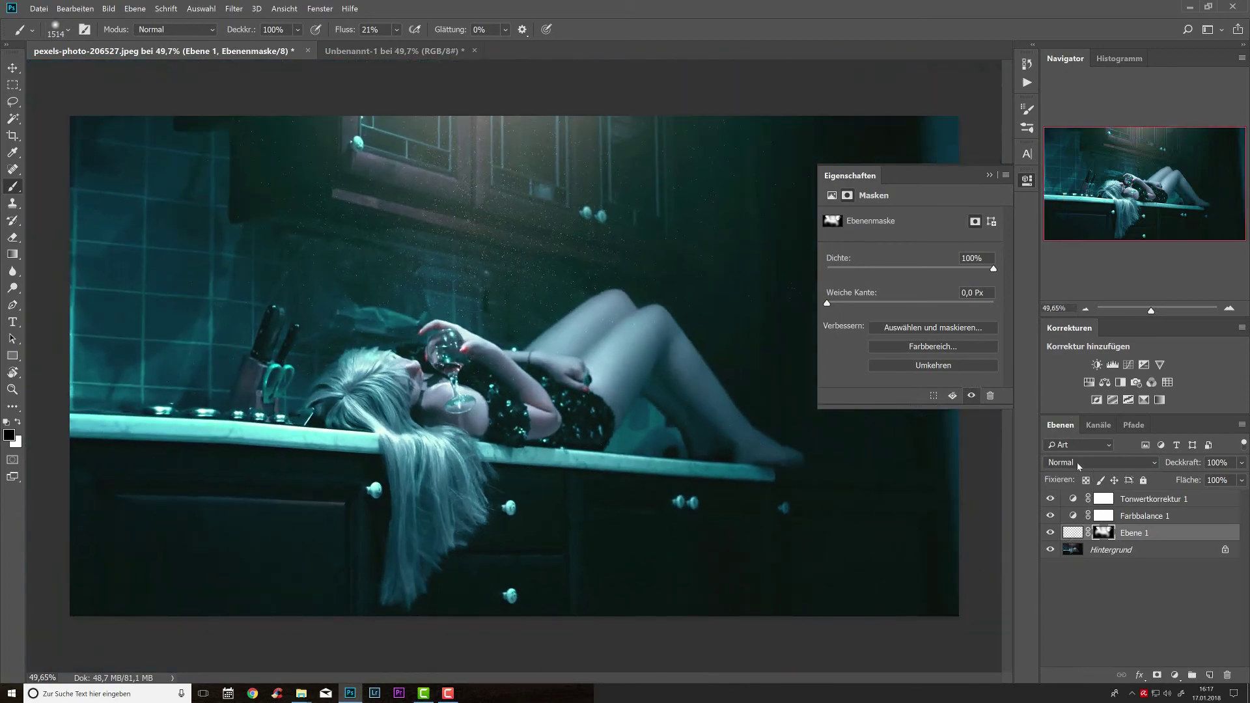
left_click_drag(1189, 467, 1185, 464)
mouse_move(1179, 463)
left_mouse_down()
mouse_move(1154, 461)
mouse_move(1172, 462)
left_mouse_up()
Step: Create layer Ebene 2 and stamp white dust specks with the Staub Tutorial brush
left_click(1210, 672)
key("x")
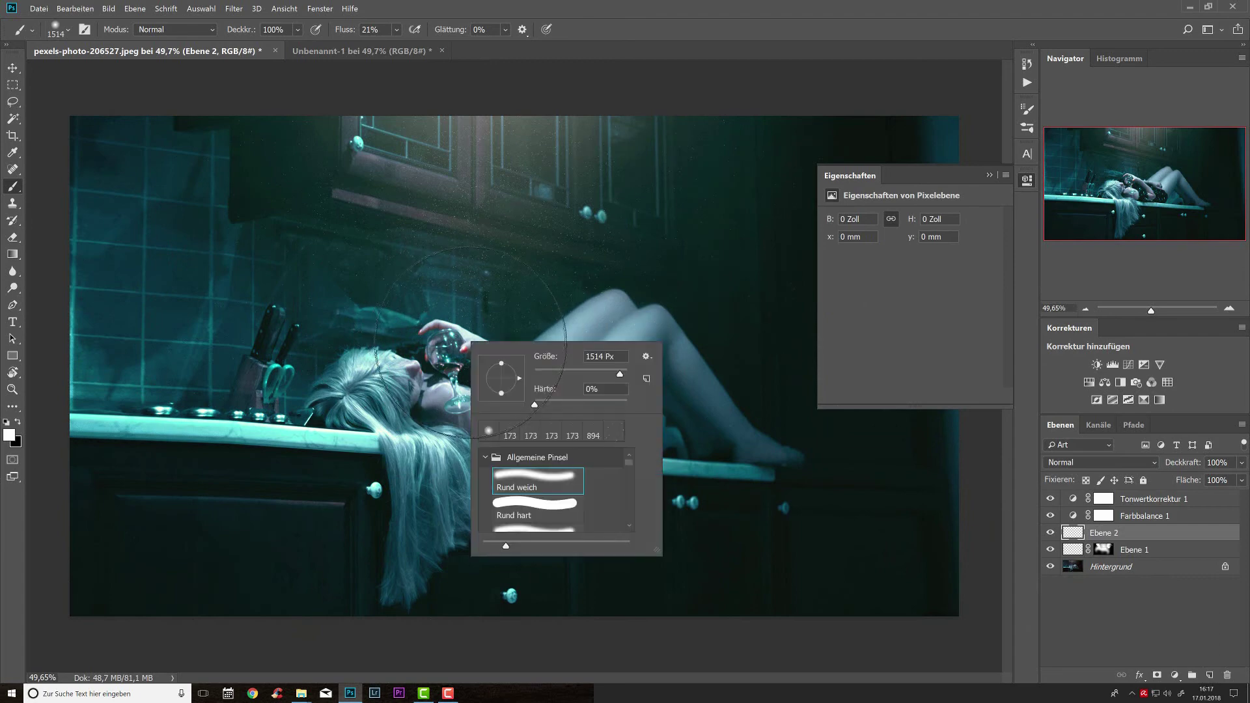
right_click(471, 344)
left_click_drag(629, 465, 628, 524)
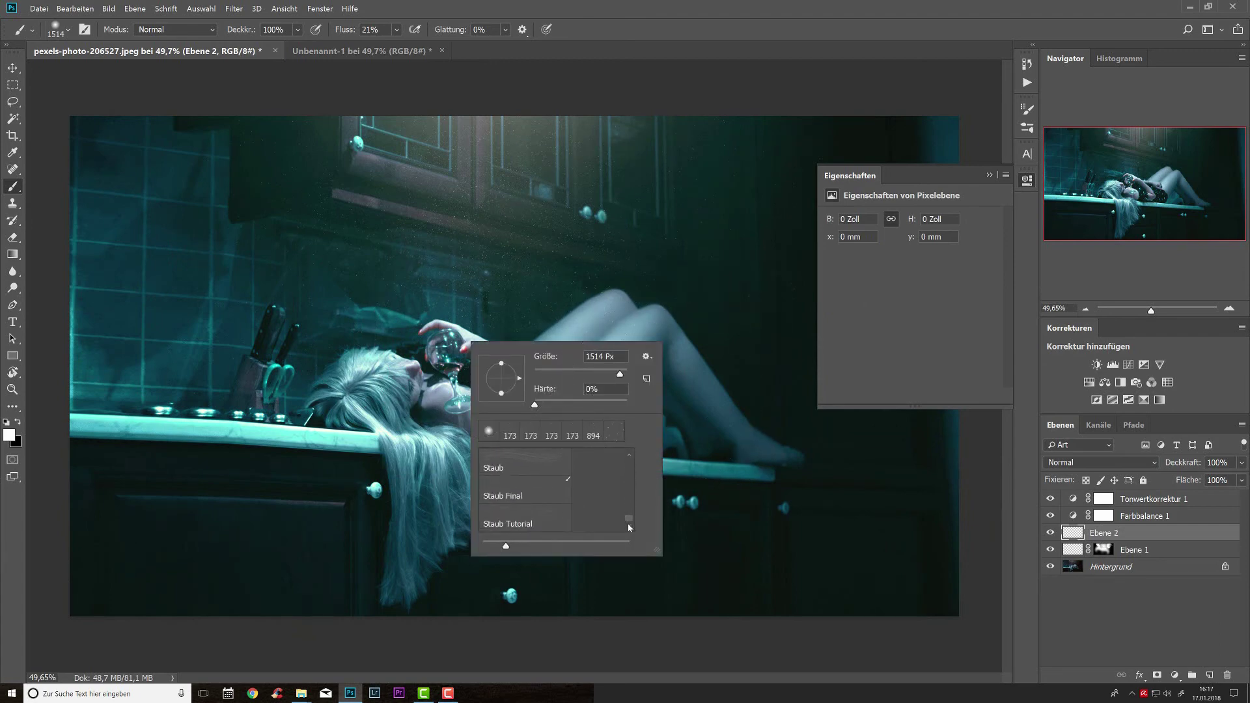
left_click(513, 516)
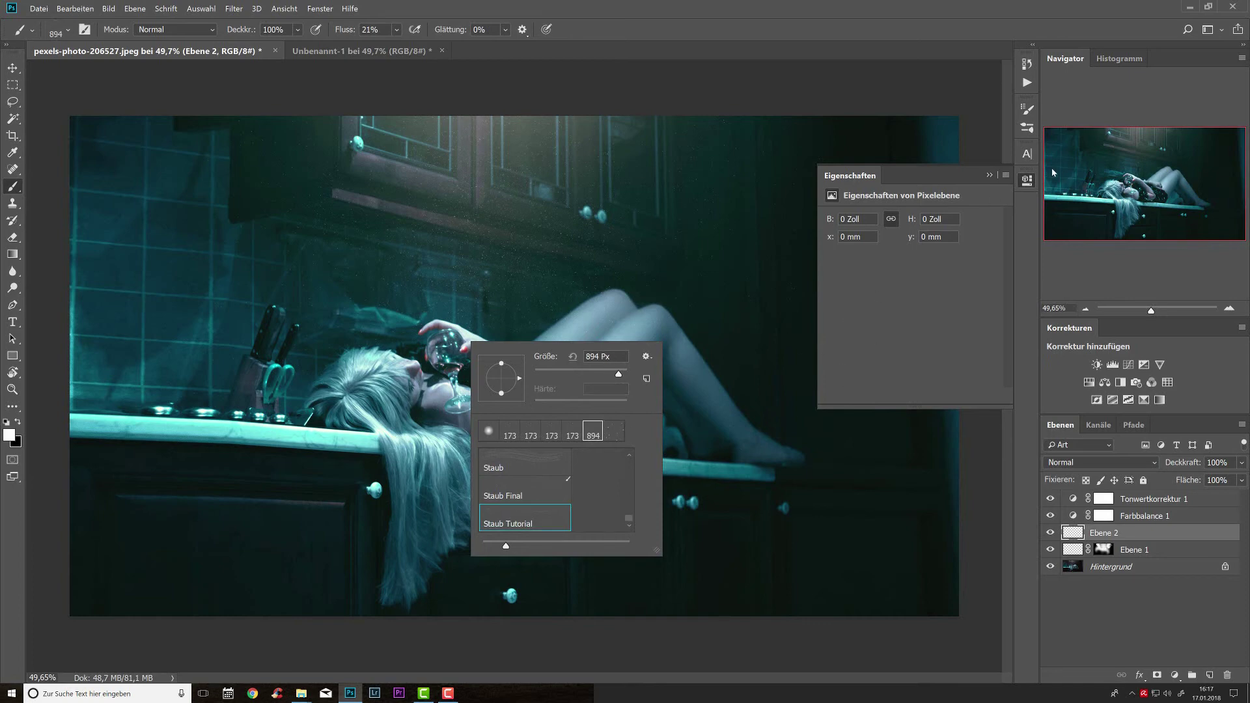
key("Return")
left_click(1026, 181)
left_click(697, 277)
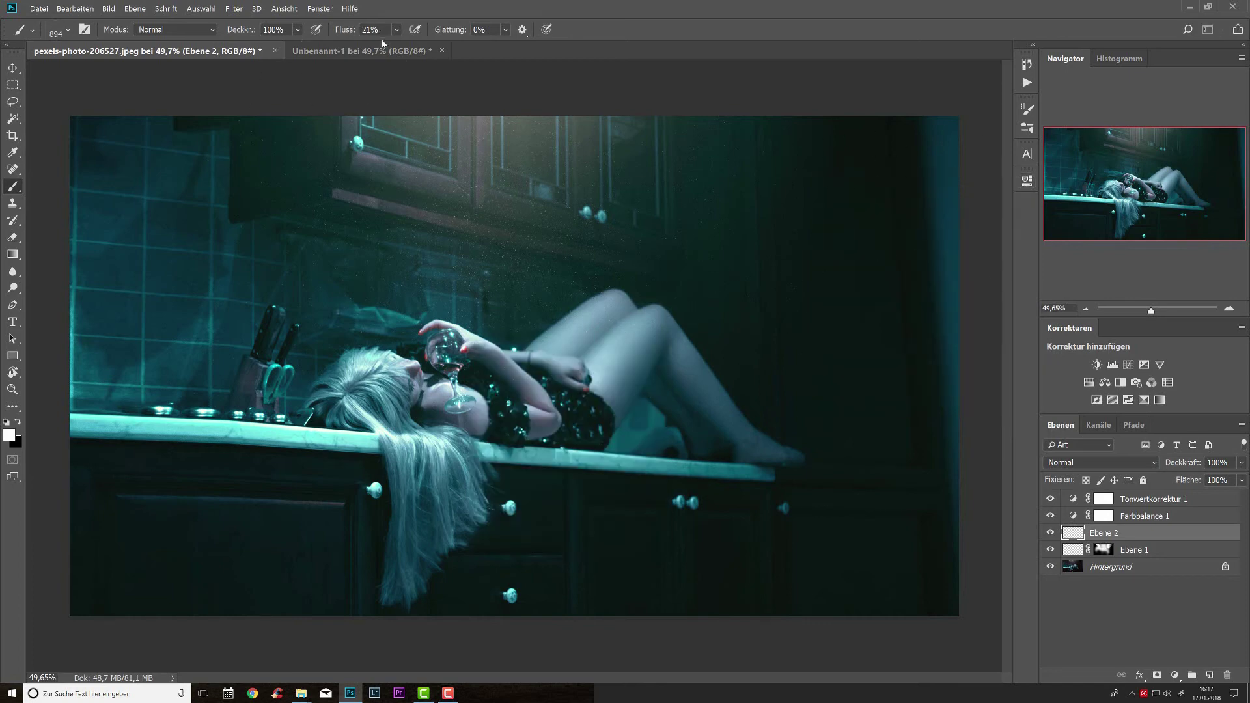
Step: Set flow to 100%, discard a 1831 px test stamp, and reset the brush to 894 px
left_click_drag(345, 31, 612, 84)
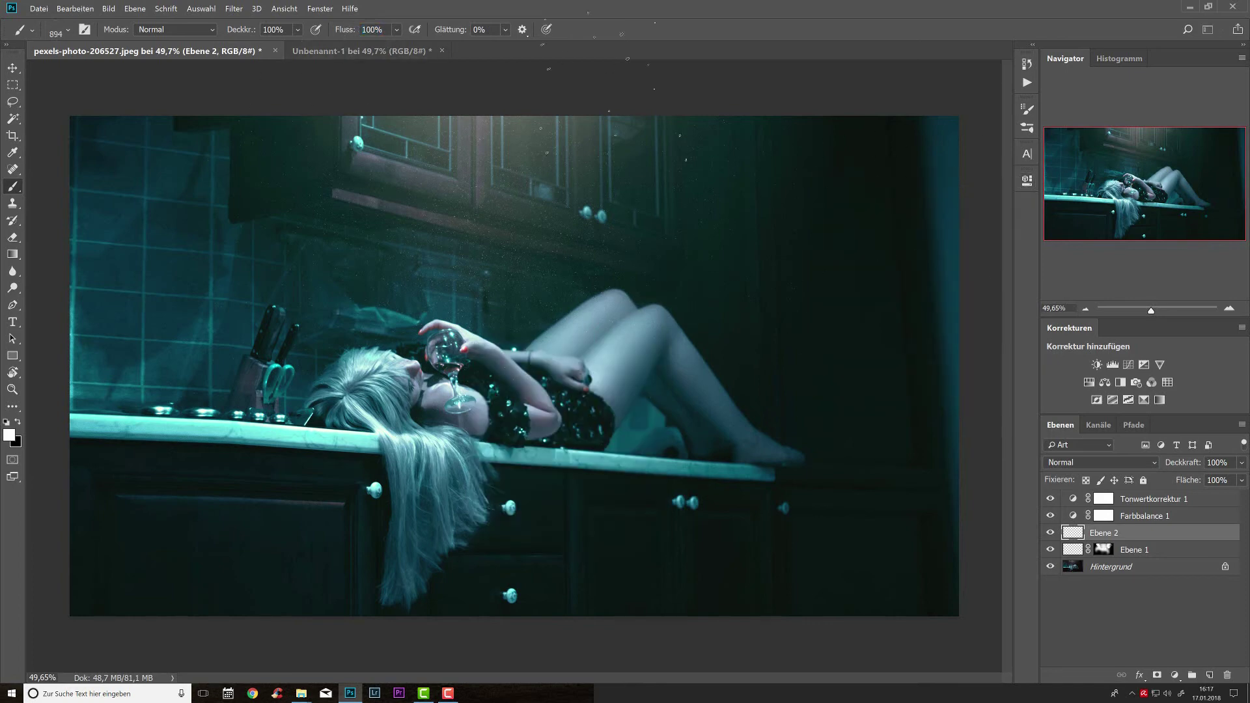
right_click(836, 424)
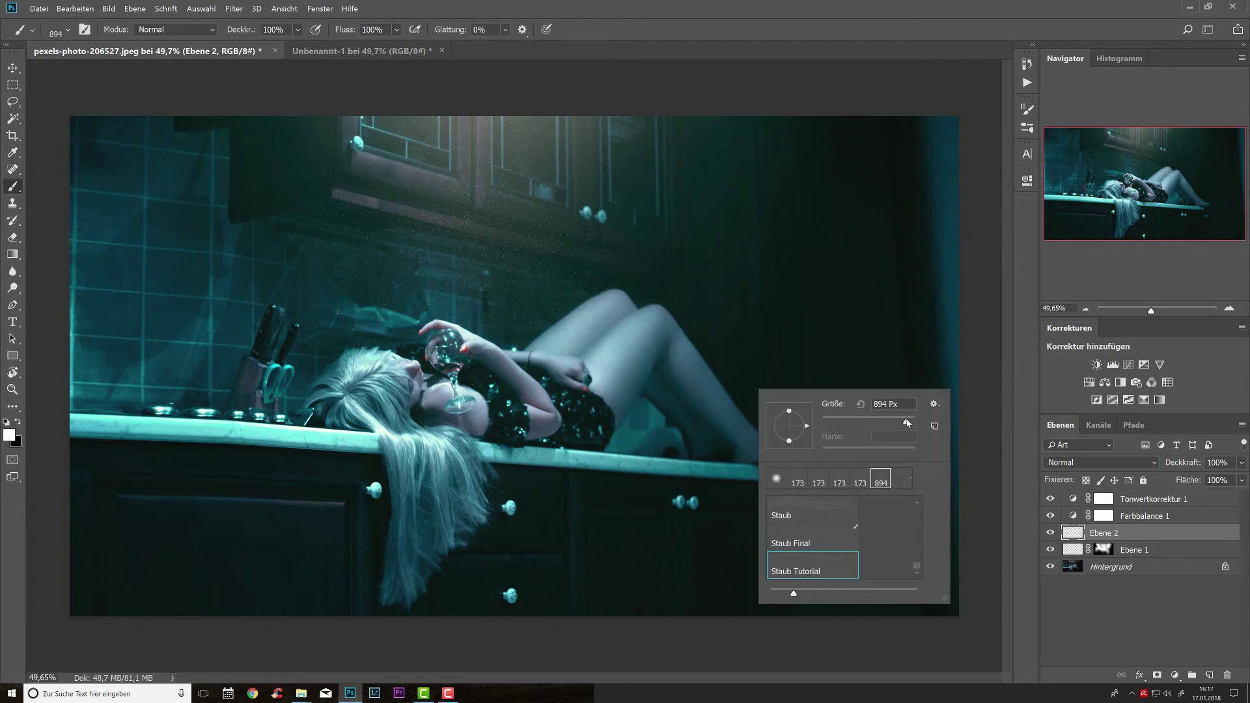
left_click_drag(907, 422, 912, 423)
key("Return")
left_click(716, 391)
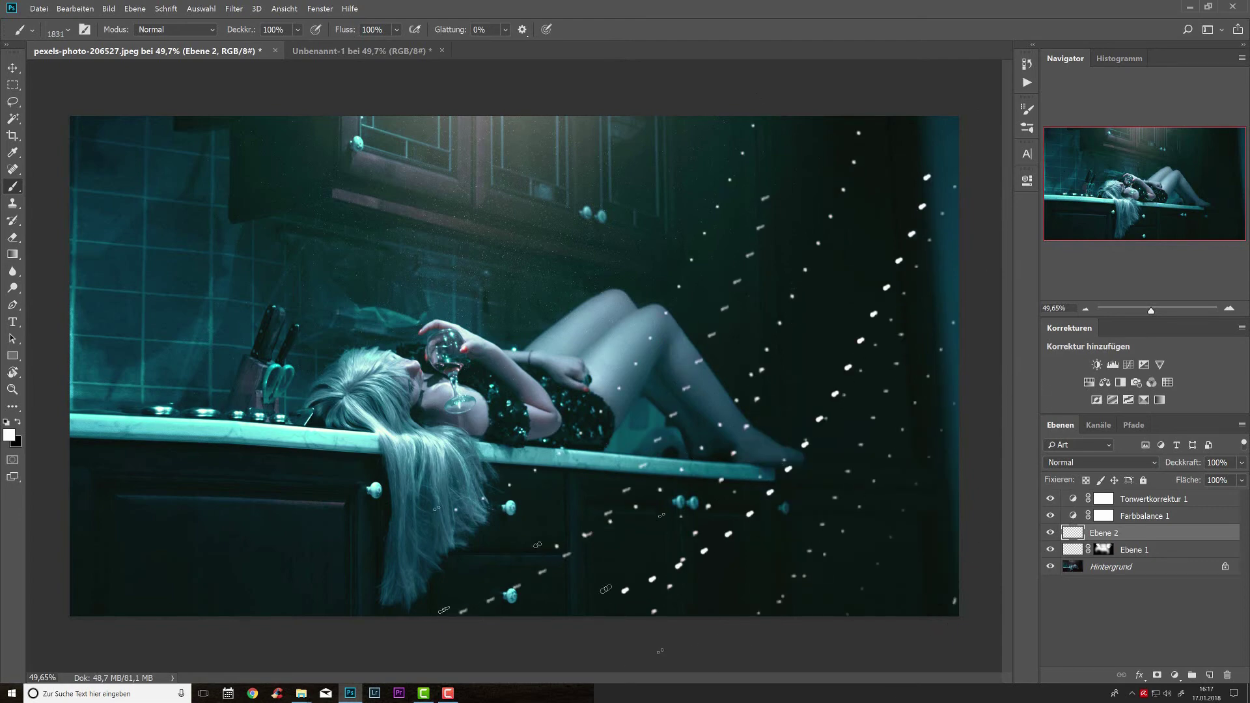
key("ctrl+z")
right_click(589, 376)
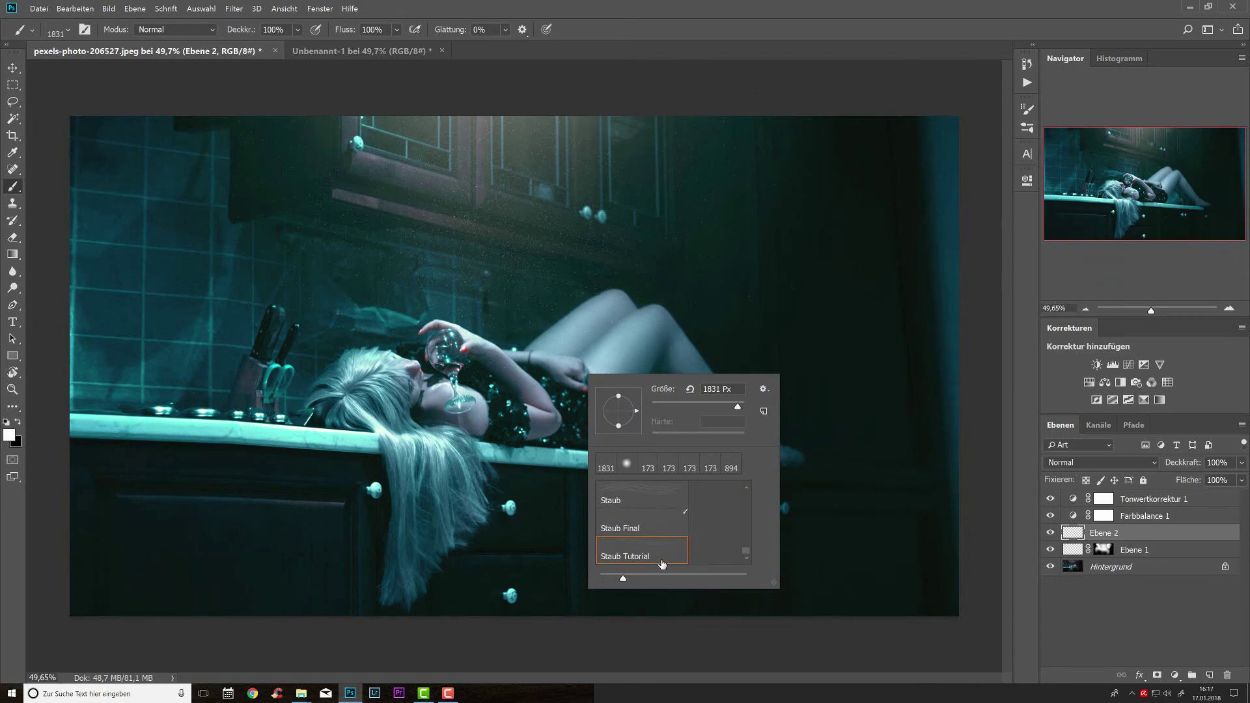
left_click(731, 463)
key("Return")
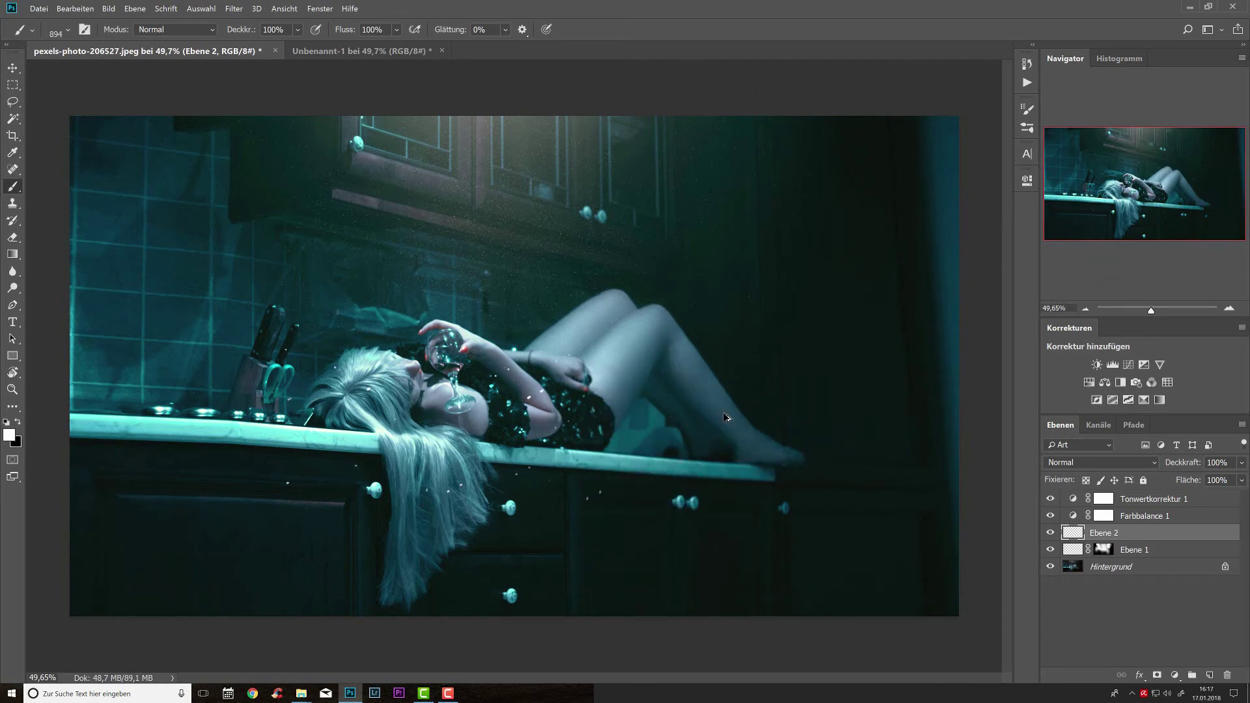
Step: Give the dust brush 92% size jitter, 37% angle jitter and 884% scattering
left_click(1029, 110)
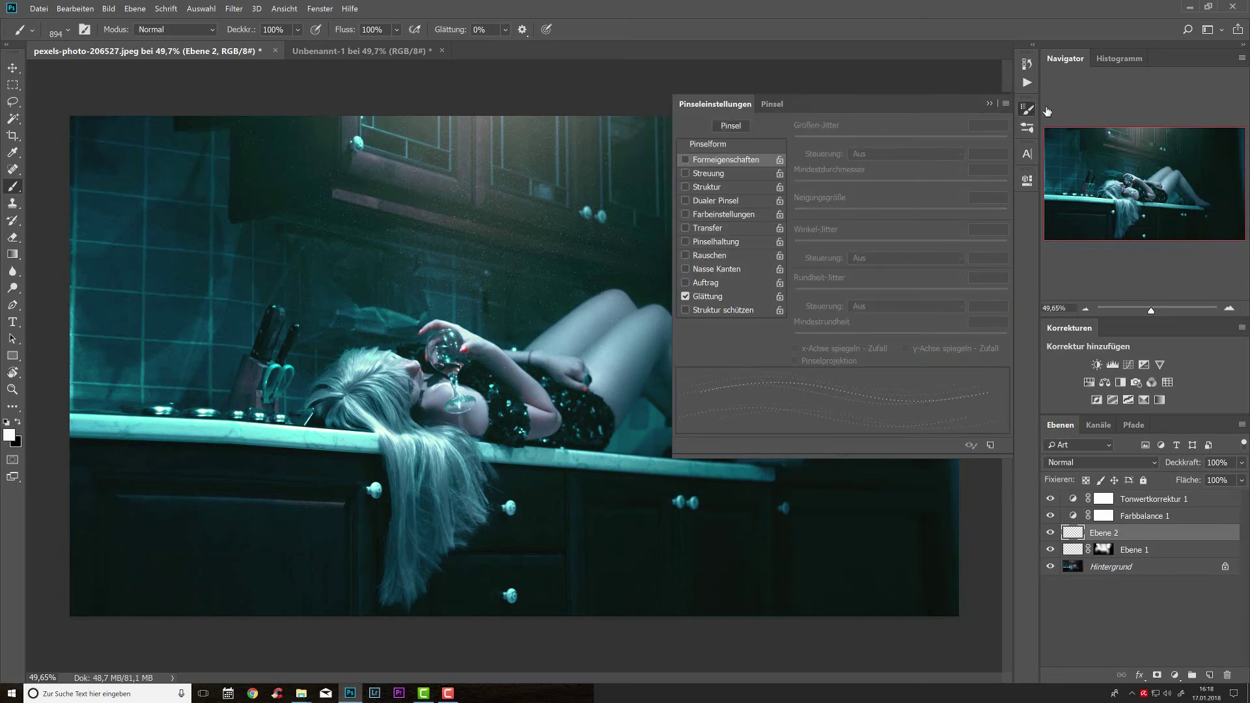
left_click(749, 166)
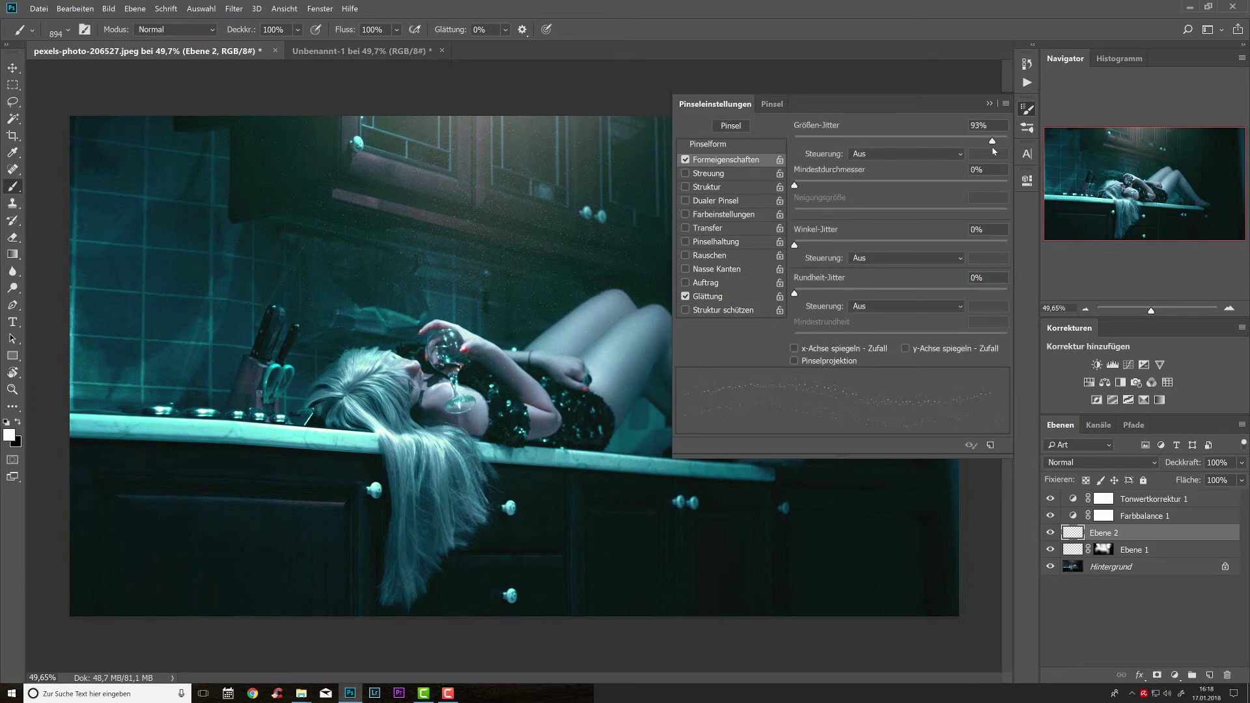
left_click_drag(997, 148, 991, 148)
left_click_drag(837, 240, 873, 242)
left_click(713, 173)
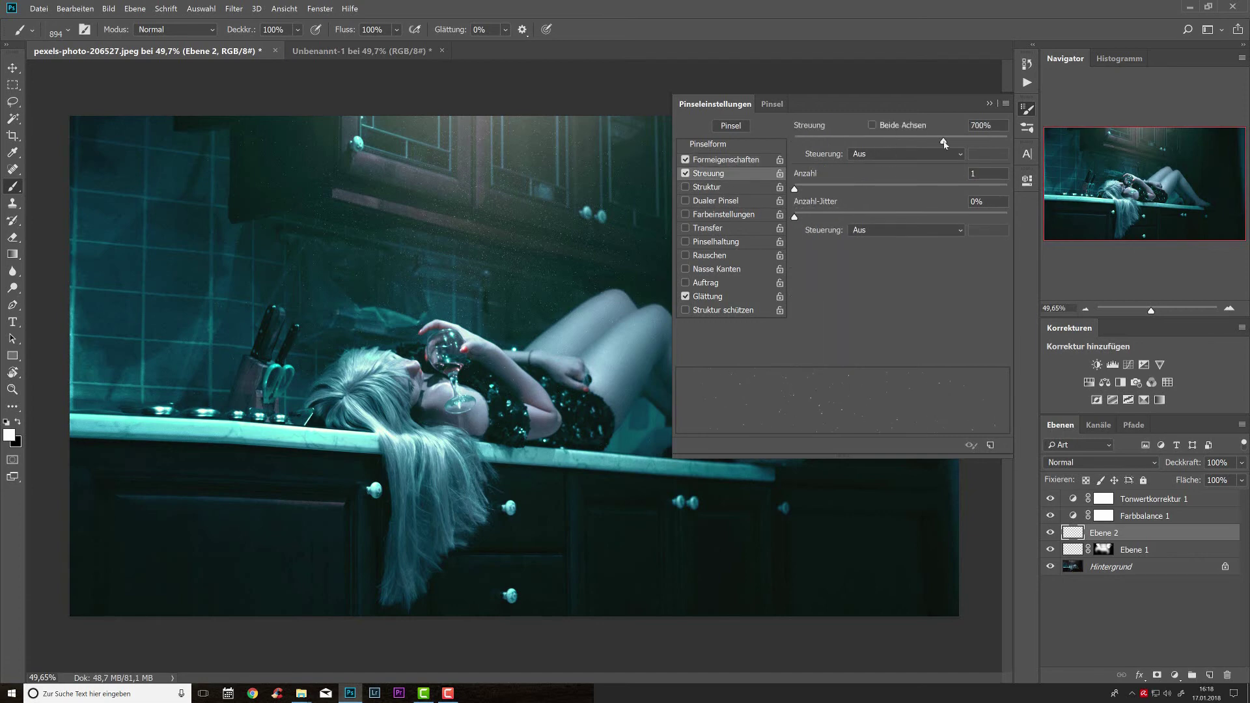
left_click_drag(944, 144, 984, 151)
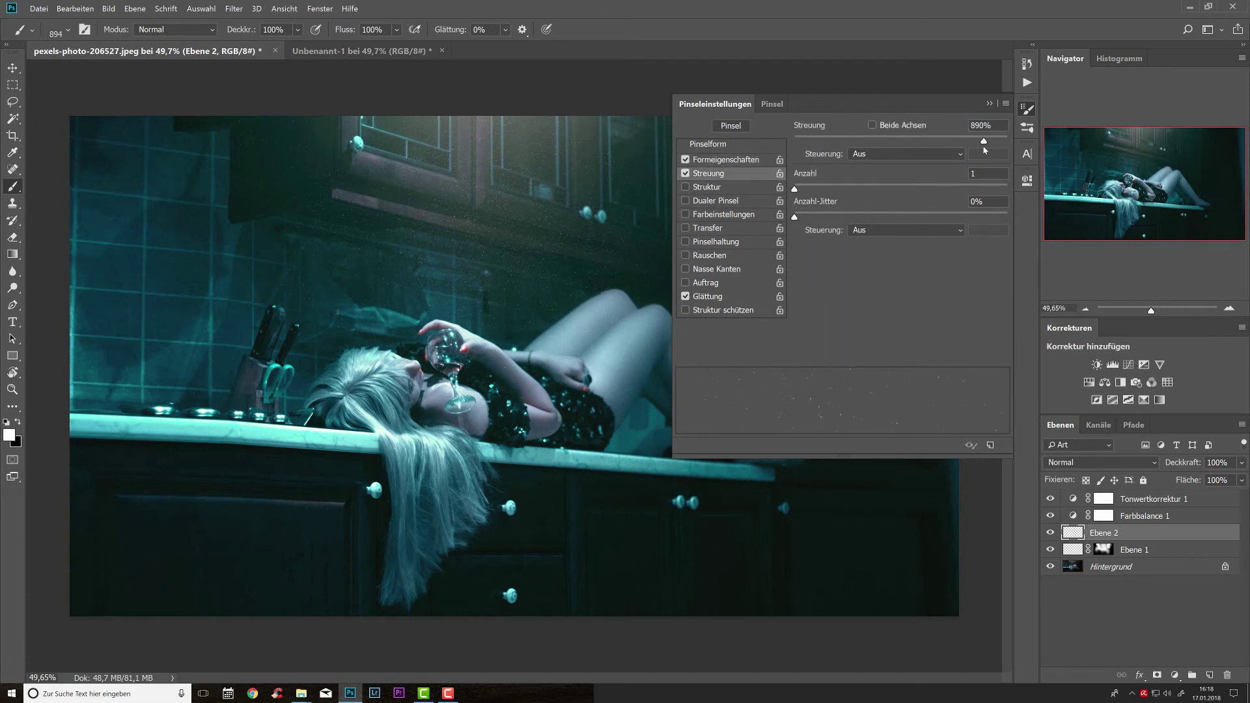
left_click(1007, 104)
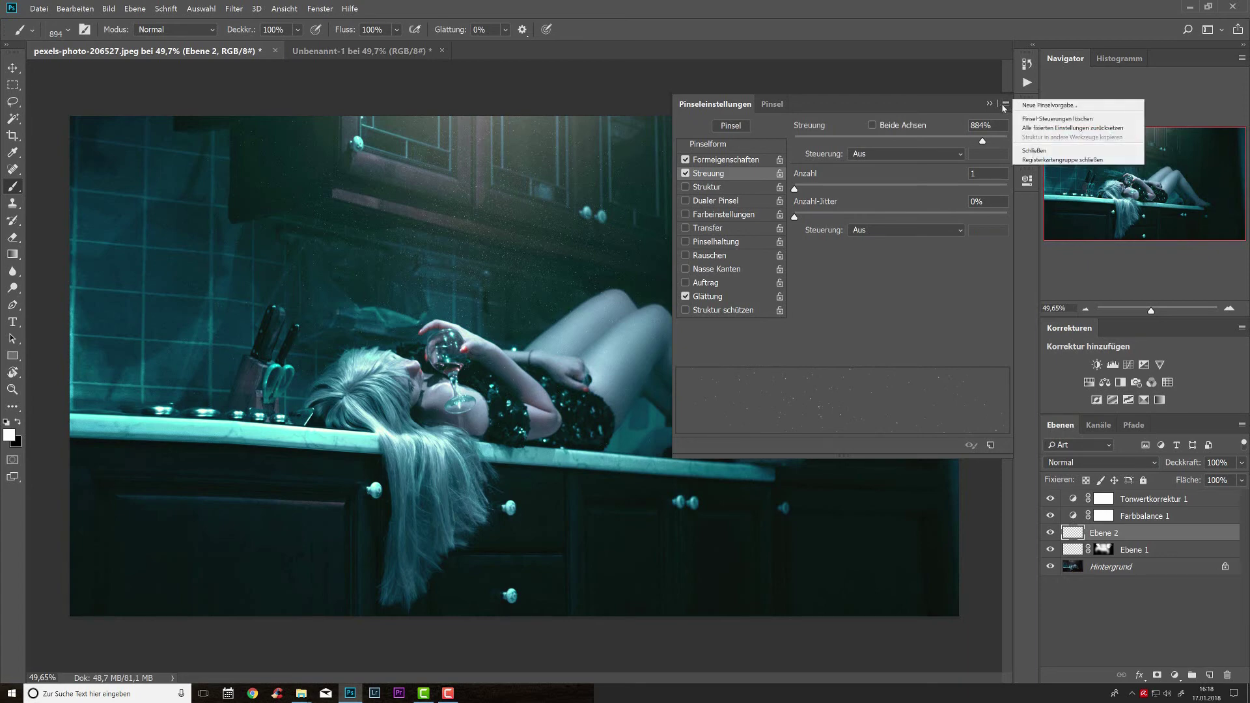
Step: Save the brush as preset 'Staub Tutorial Eingestellt' with its 894 px size captured
left_click(1064, 108)
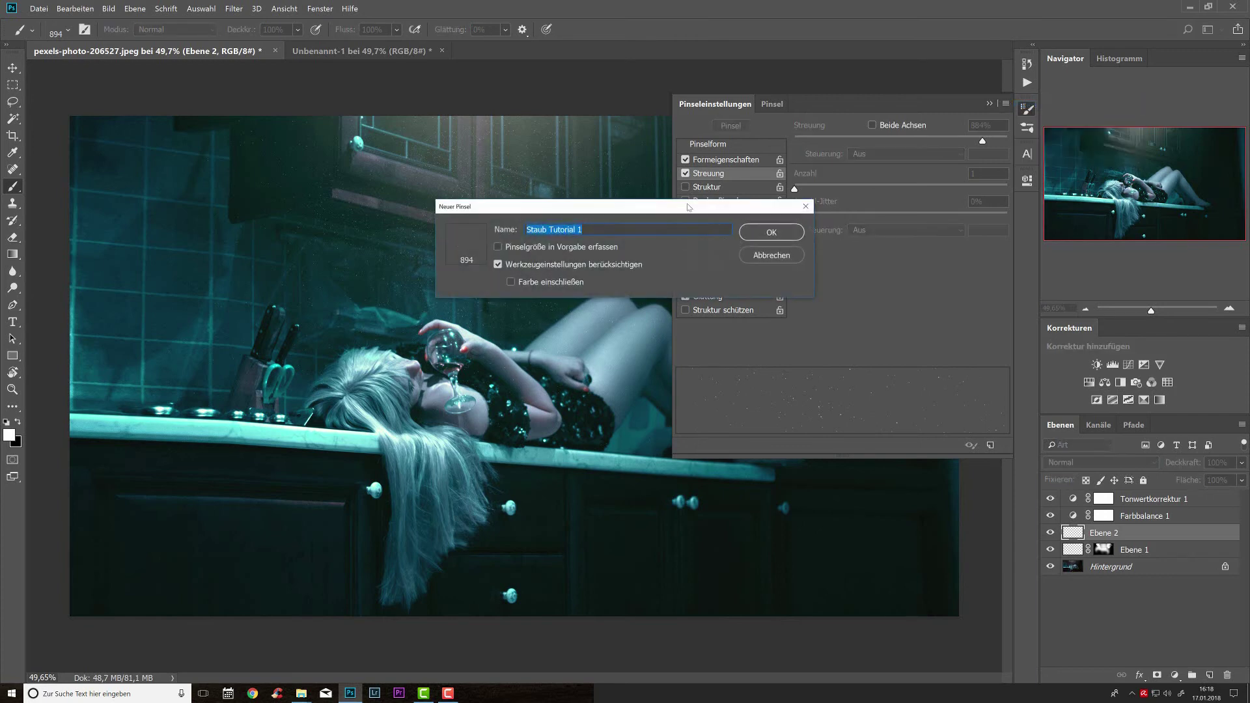
left_click(595, 229)
left_click_drag(578, 229, 610, 227)
left_click_drag(599, 229, 578, 229)
type("Eingestellt")
left_click(781, 229)
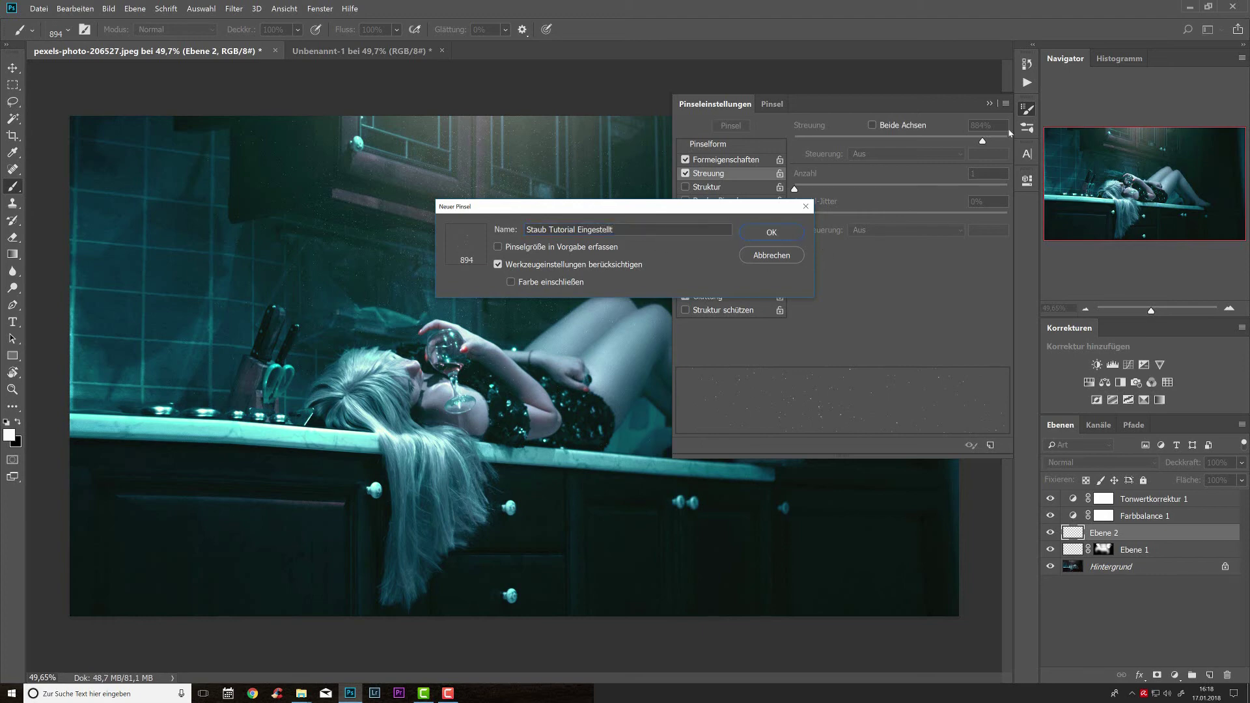
left_click(610, 248)
left_click(783, 241)
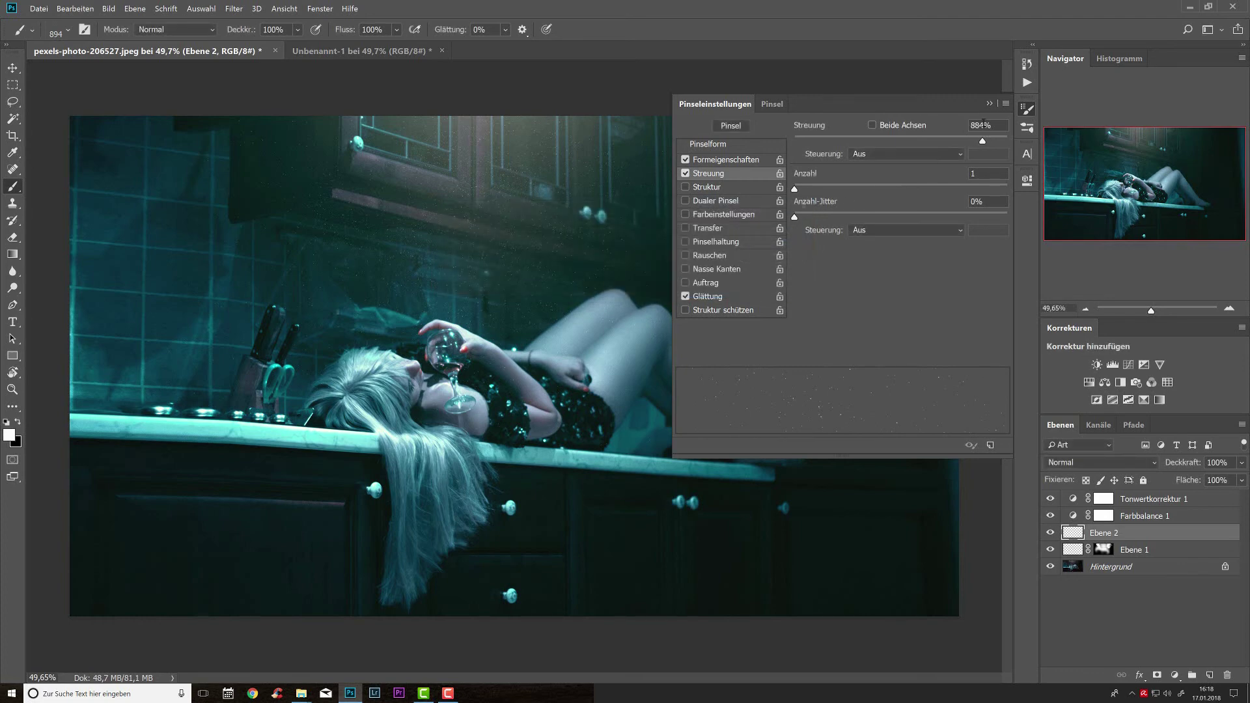
left_click(1027, 109)
Step: Try the new preset, undo the oversized dust, and shrink the brush to 475 px
right_click(685, 416)
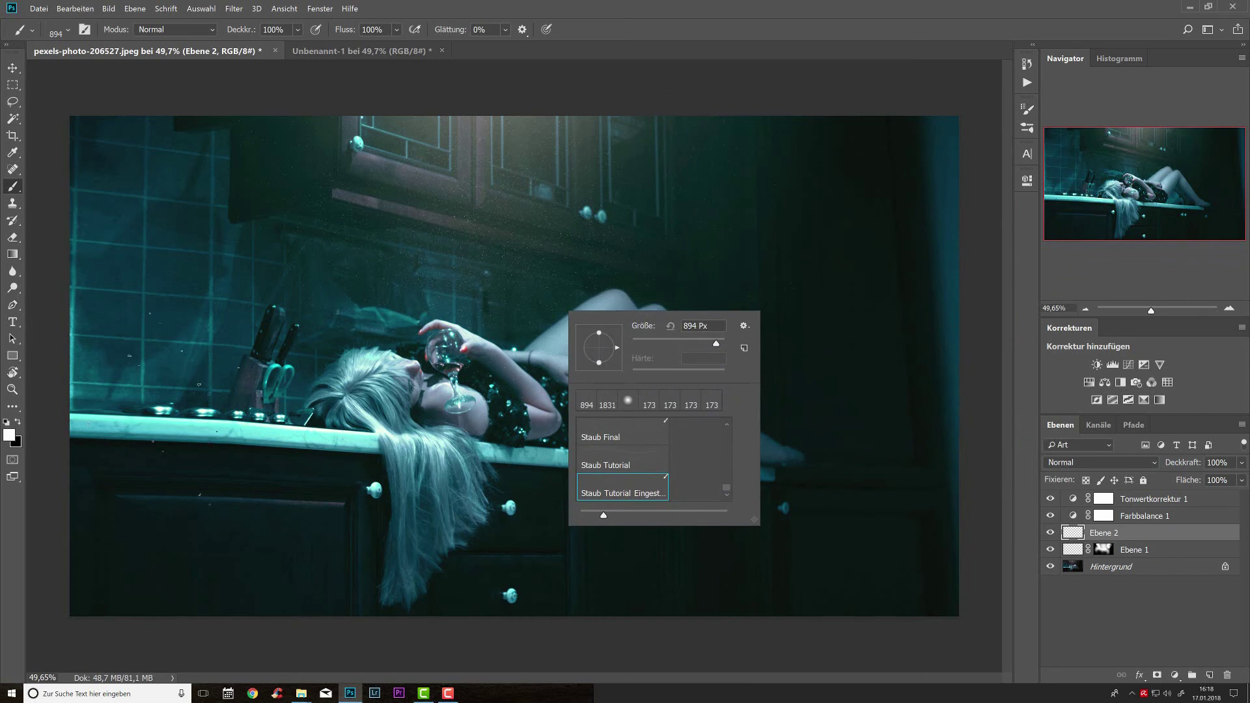
left_click(199, 468)
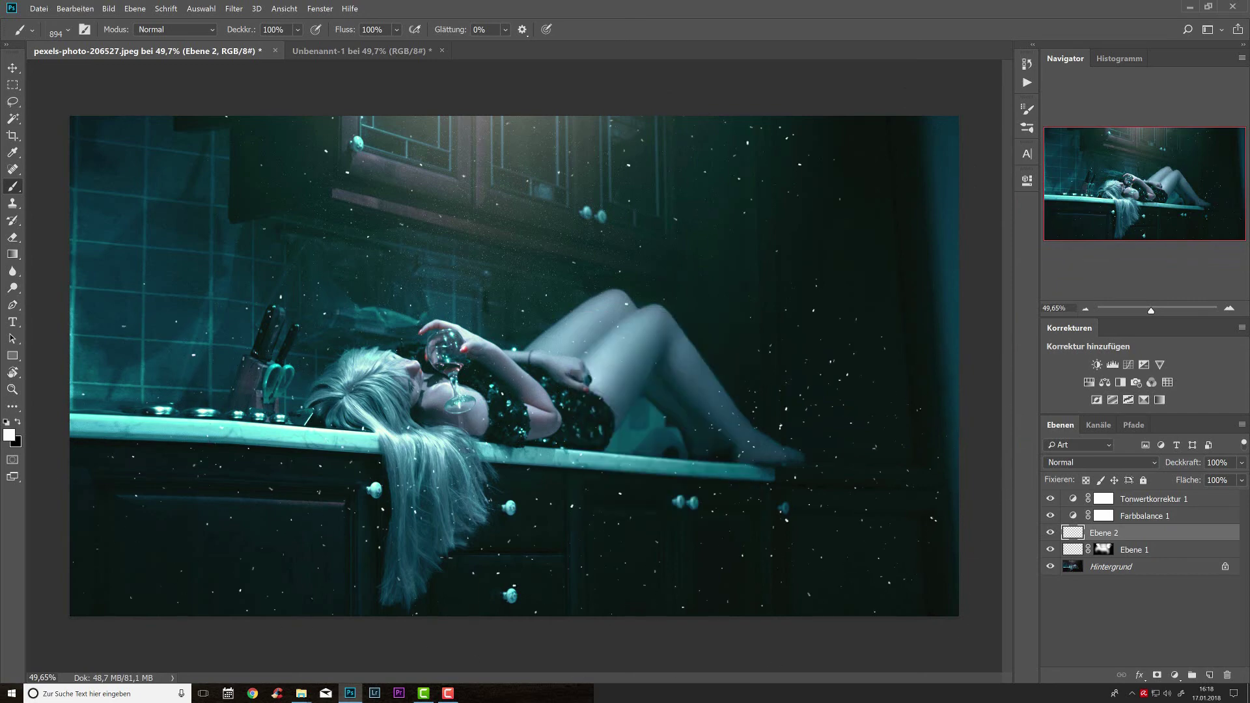
key("ctrl+z")
right_click(468, 334)
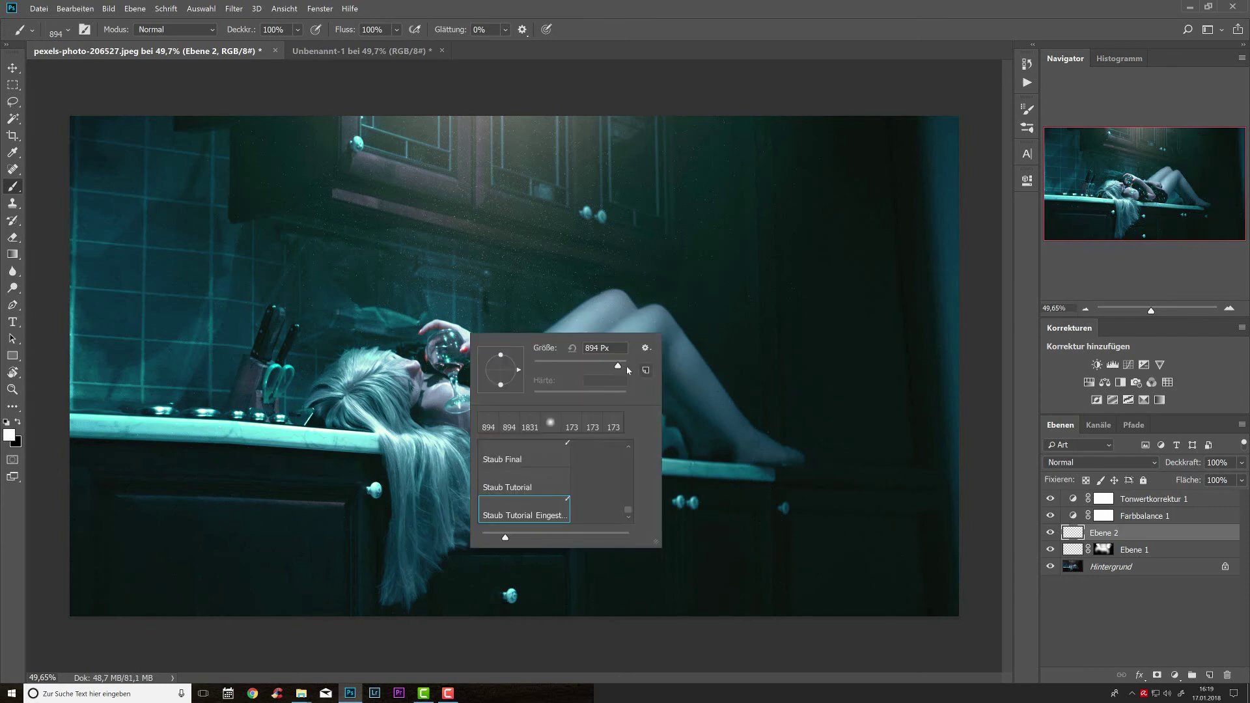
left_click_drag(618, 368, 615, 366)
key("Return")
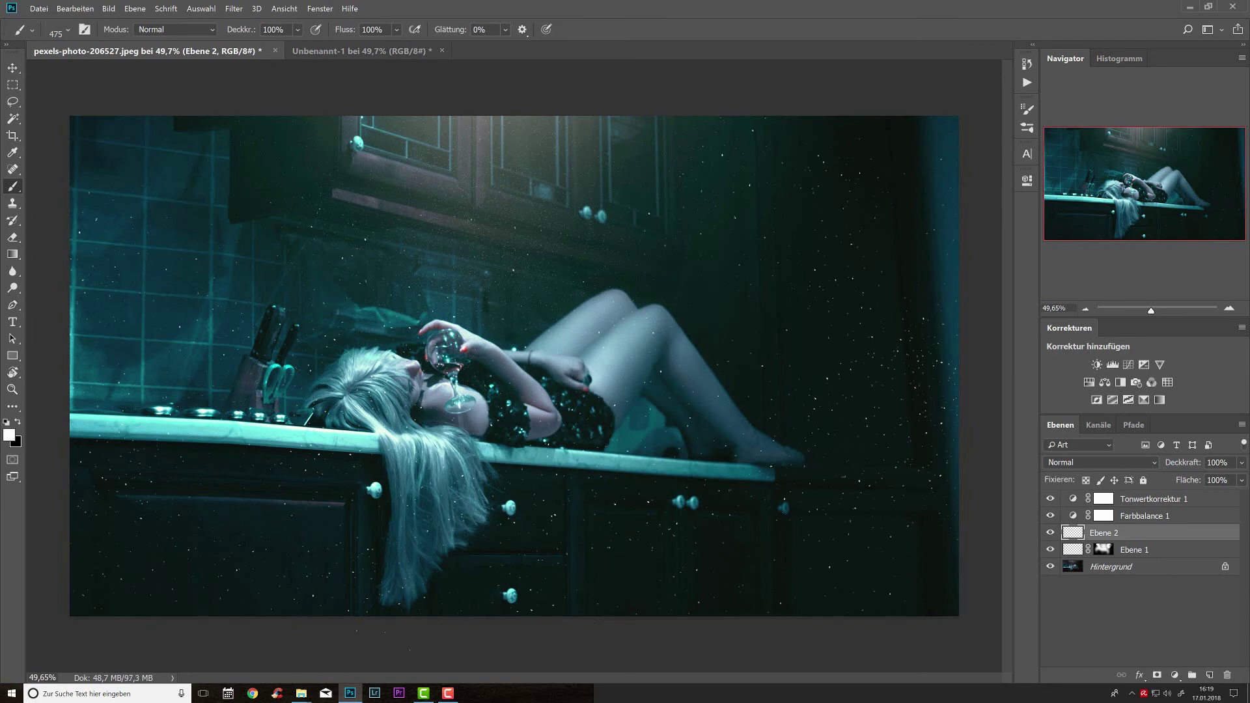
Step: Fade Ebene 2 to 15% opacity and reduce the dust brush to 390 px
left_click_drag(1183, 462, 1130, 455)
right_click(847, 420)
left_click_drag(990, 448, 981, 448)
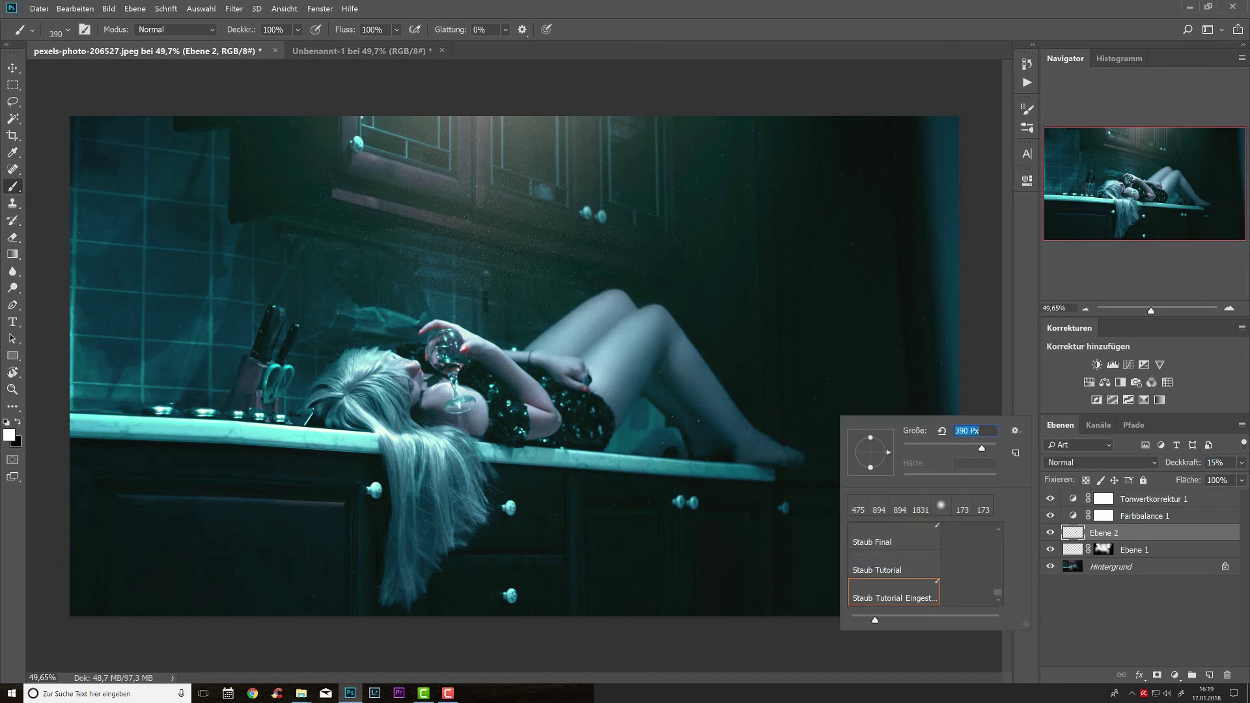
key("Return")
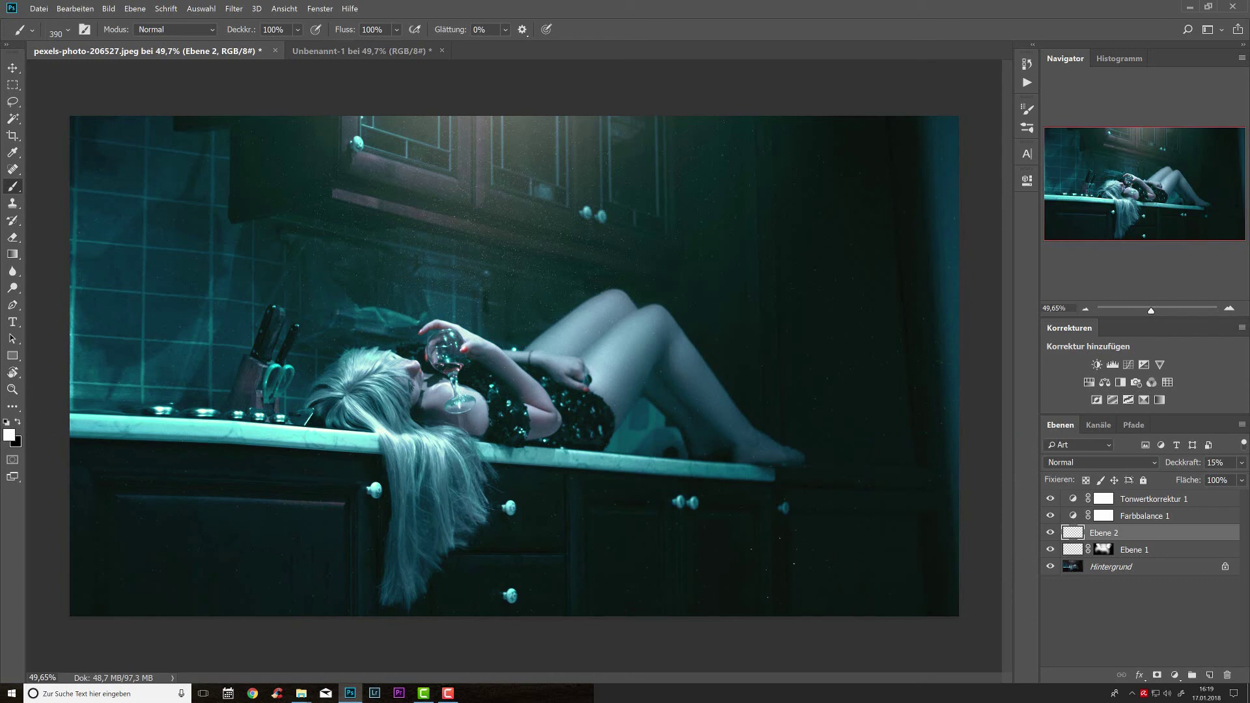
Step: Scale Ebene 1 up to about 100.16% and nudge it up and left
scroll(562, 465, "up", 3)
mouse_move(663, 433)
left_mouse_down()
mouse_move(578, 449)
mouse_move(647, 319)
left_mouse_up()
scroll(747, 385, "down", 3)
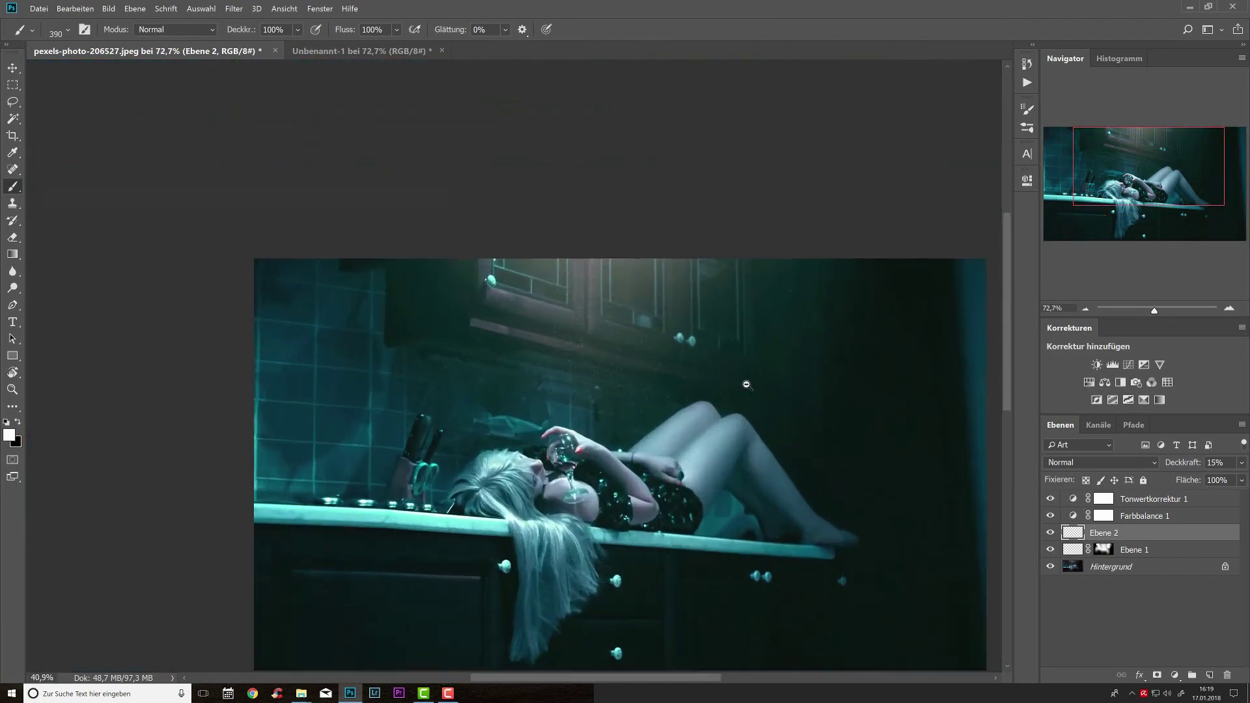
scroll(525, 254, "up", 3)
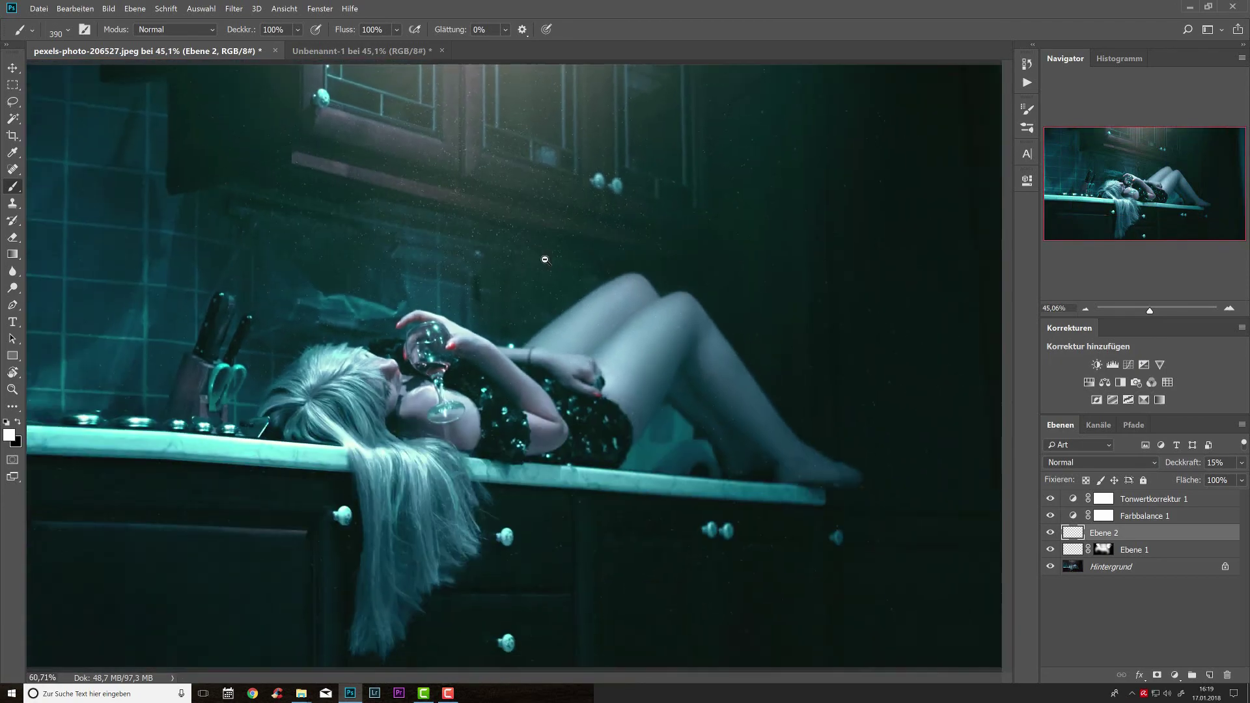
scroll(545, 260, "down", 1)
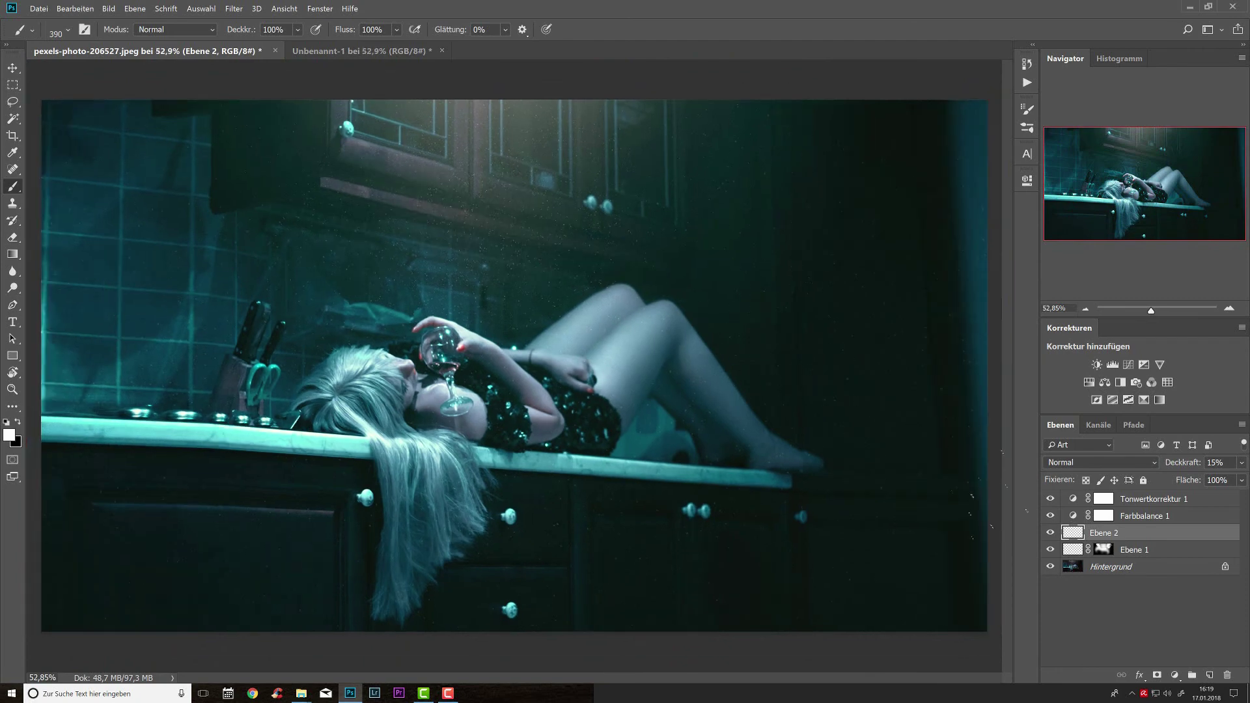
left_click(1164, 555)
key("ctrl+t")
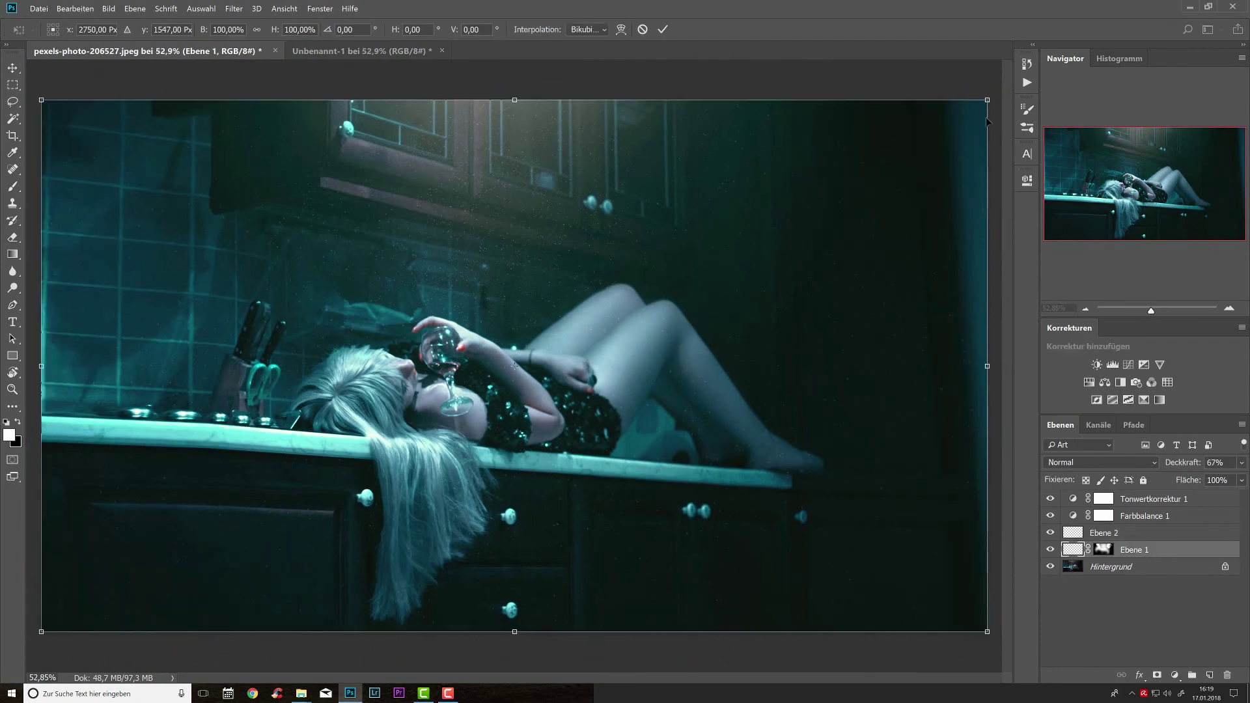
left_click_drag(988, 99, 989, 100)
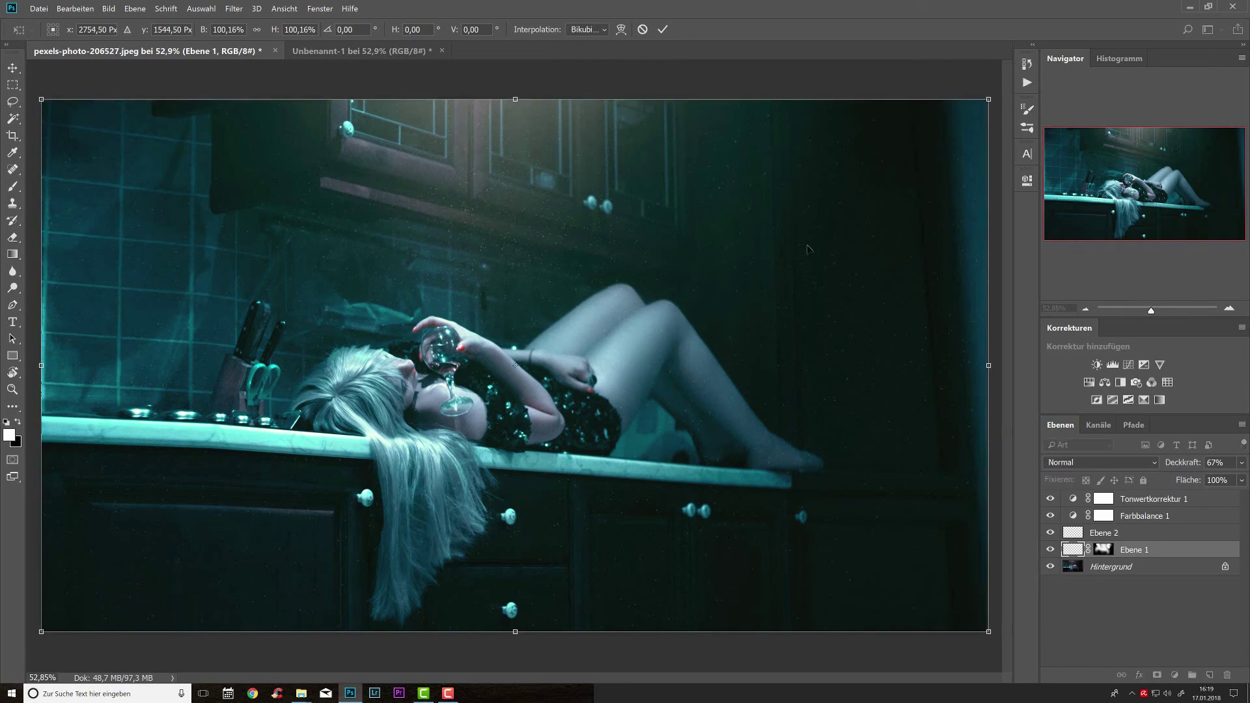
left_click_drag(656, 296, 635, 290)
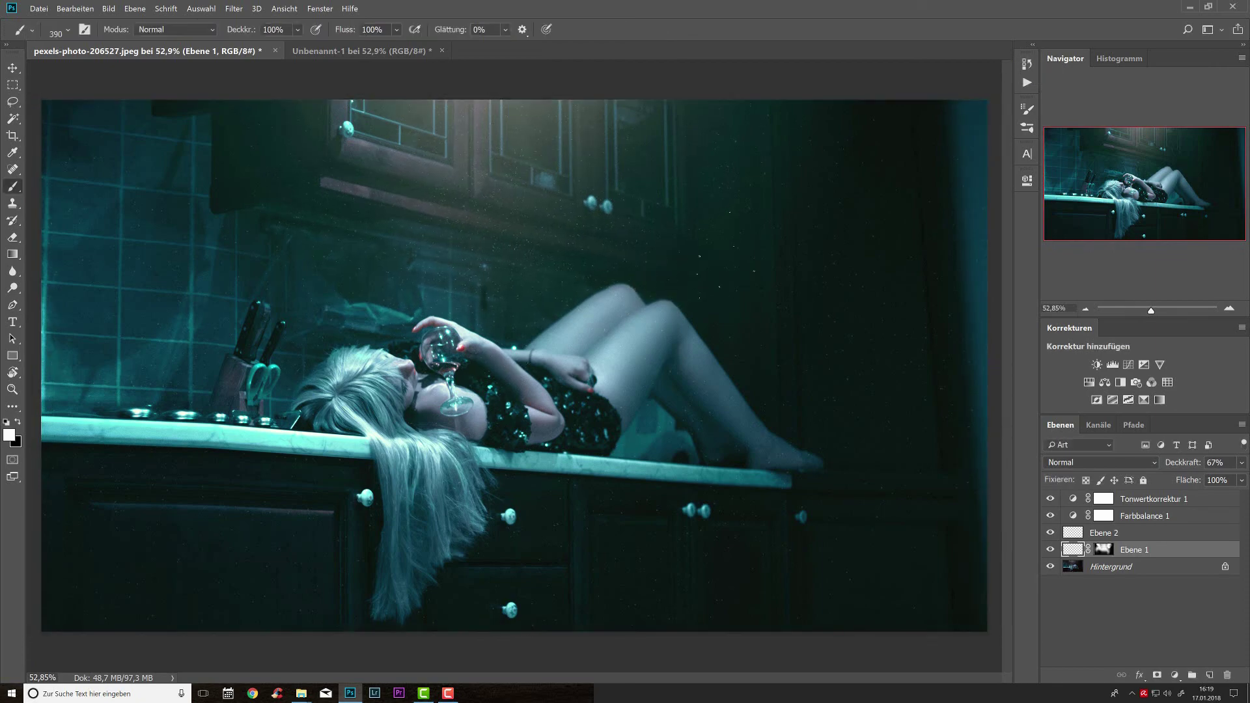